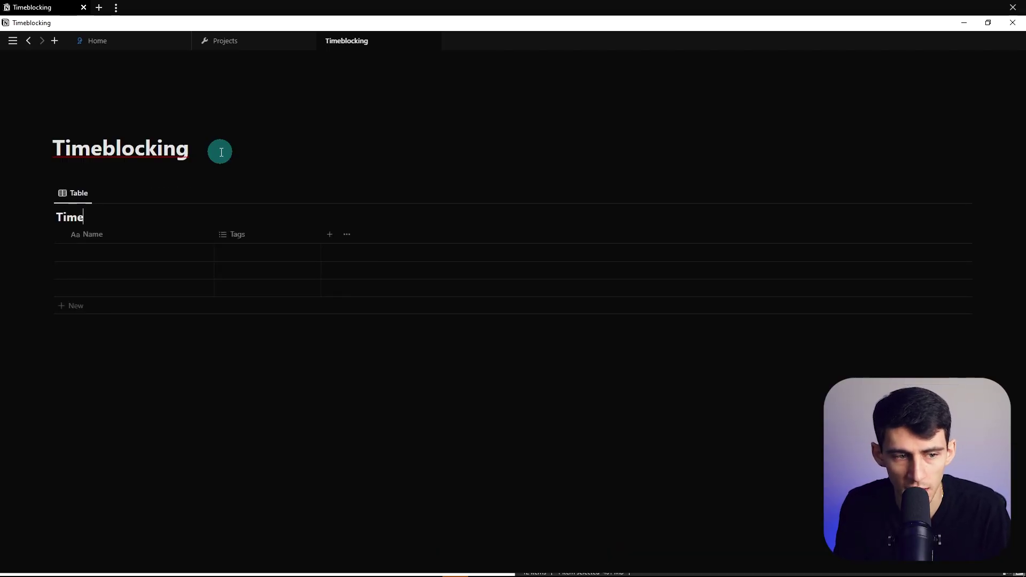
- Title the inline database "Timeblocking Calendar" and give both it and the Timeblocking page a calendar icon
{"action": "type", "text": "lendar"}
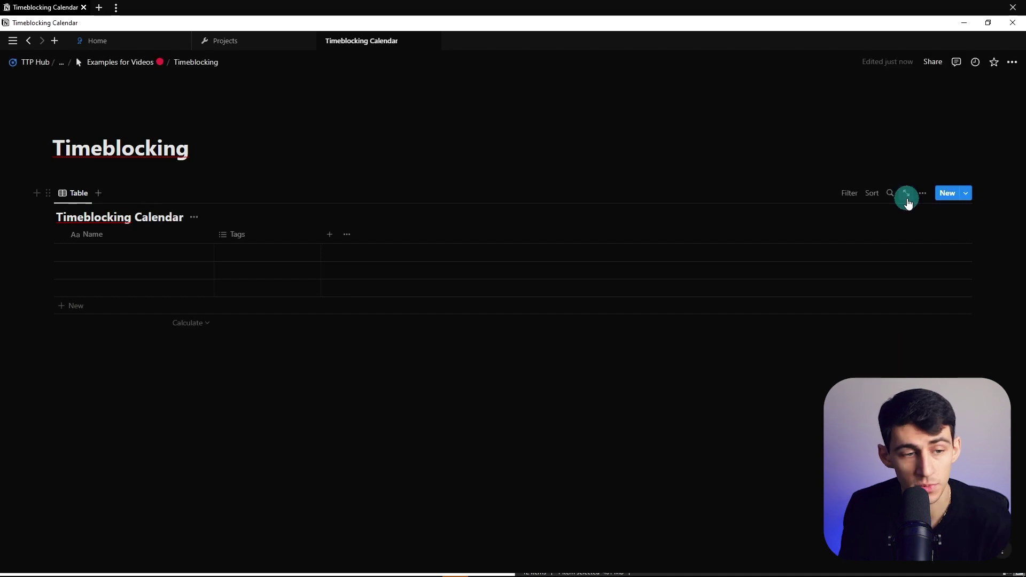
{"action": "left_click", "coordinate": [907, 199]}
{"action": "left_click", "coordinate": [75, 91]}
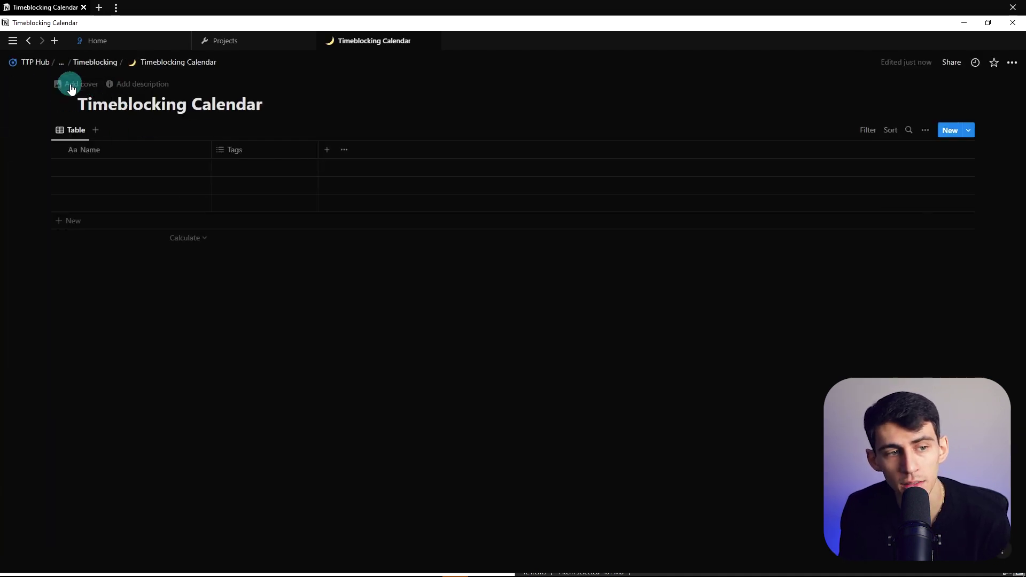
{"action": "left_click", "coordinate": [53, 126]}
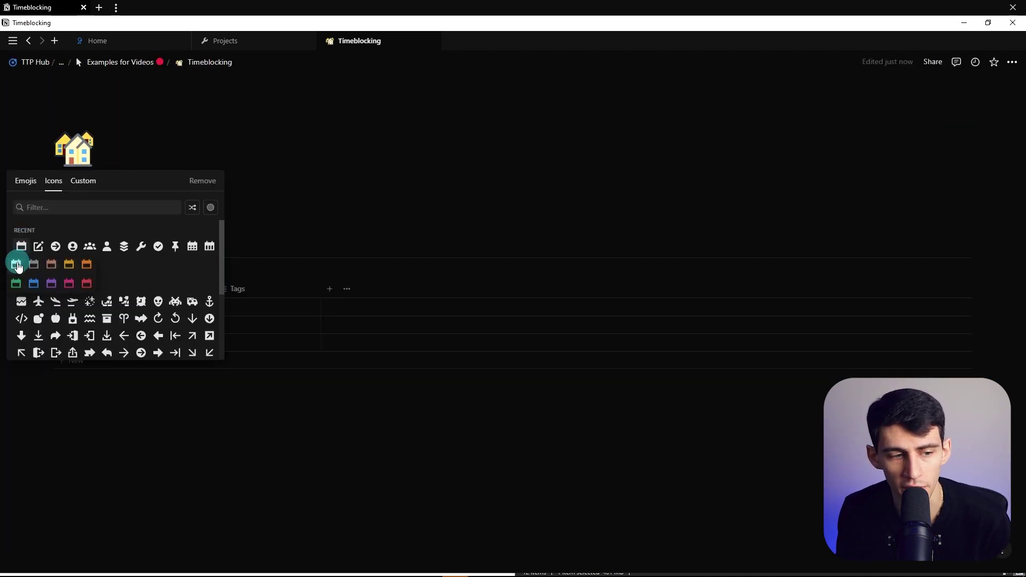
{"action": "left_click", "coordinate": [21, 247]}
{"action": "left_click_drag", "start_coordinate": [297, 287], "coordinate": [748, 307]}
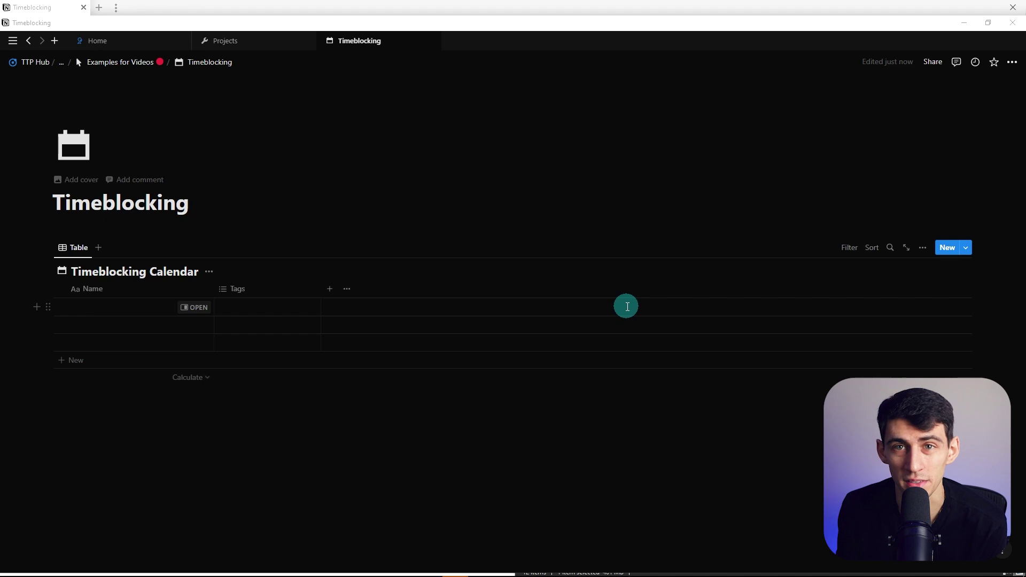
- Delete the Tags property from the Timeblocking Calendar database
{"action": "left_click", "coordinate": [250, 288]}
{"action": "left_click", "coordinate": [250, 451]}
{"action": "left_click", "coordinate": [464, 319]}
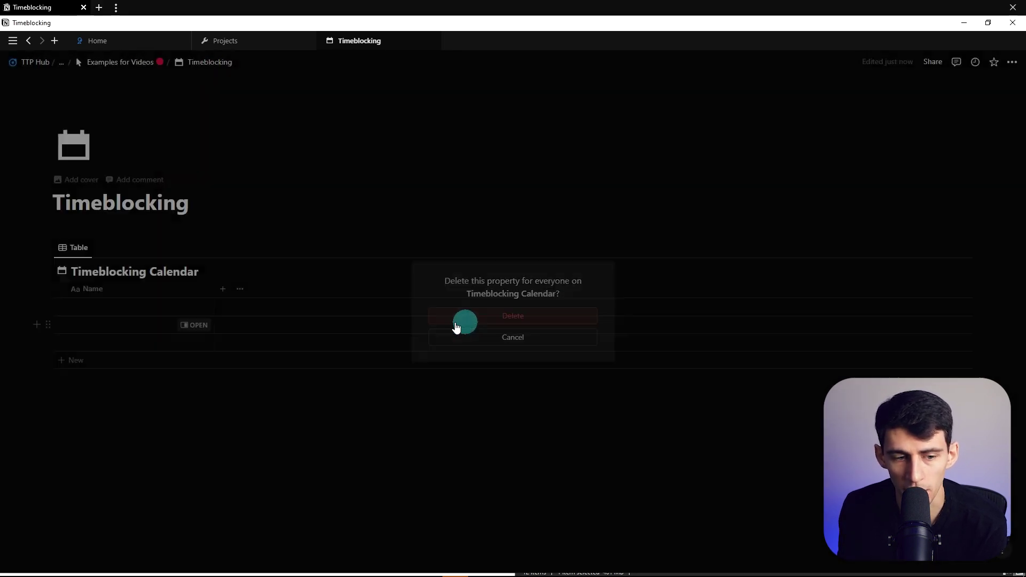
- Add a text property named "Time Block" to the database
{"action": "left_click", "coordinate": [223, 289]}
{"action": "type", "text": "t"}
{"action": "left_click", "coordinate": [829, 329]}
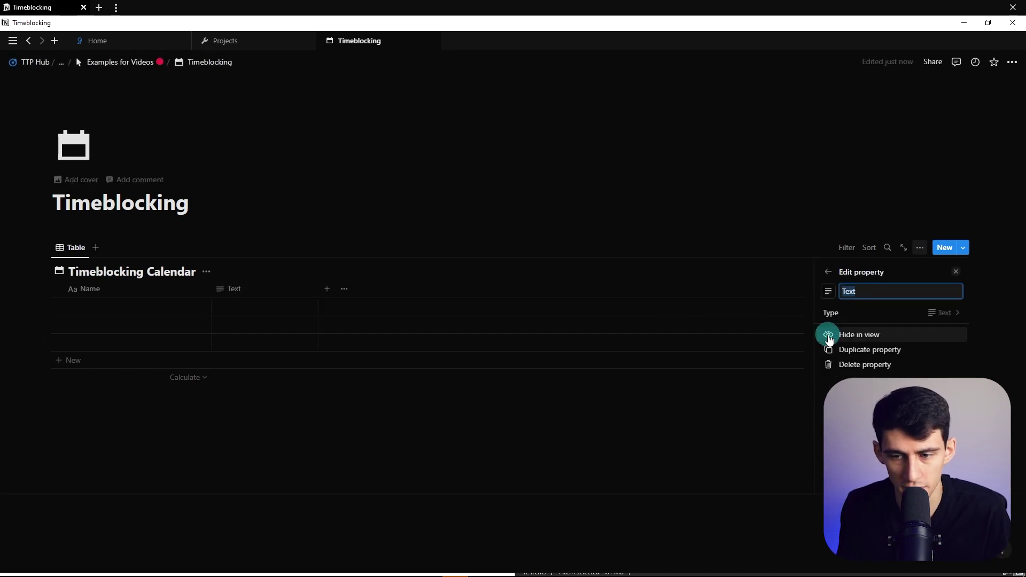
{"action": "type", "text": "Time Block"}
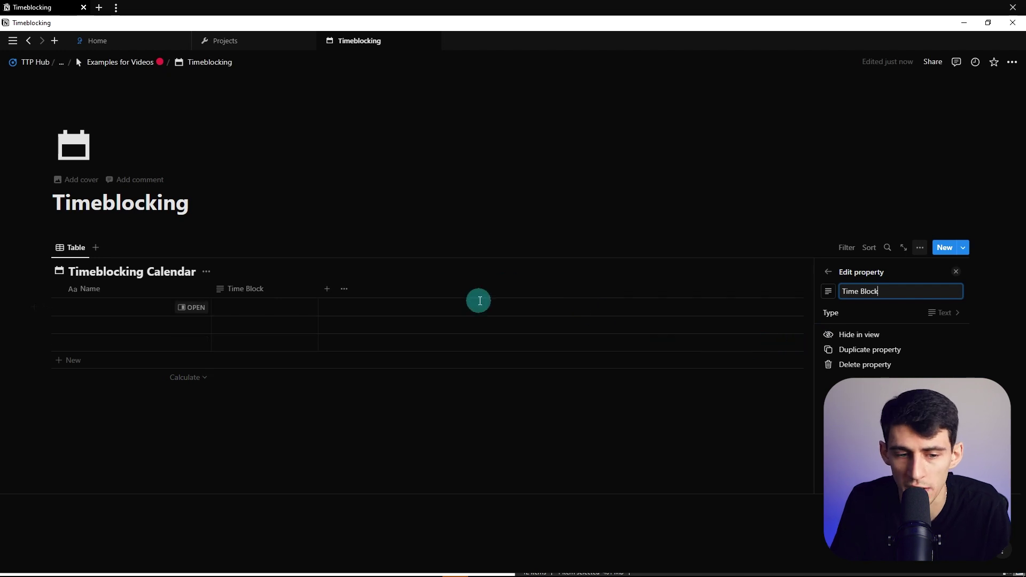
{"action": "left_click", "coordinate": [360, 272]}
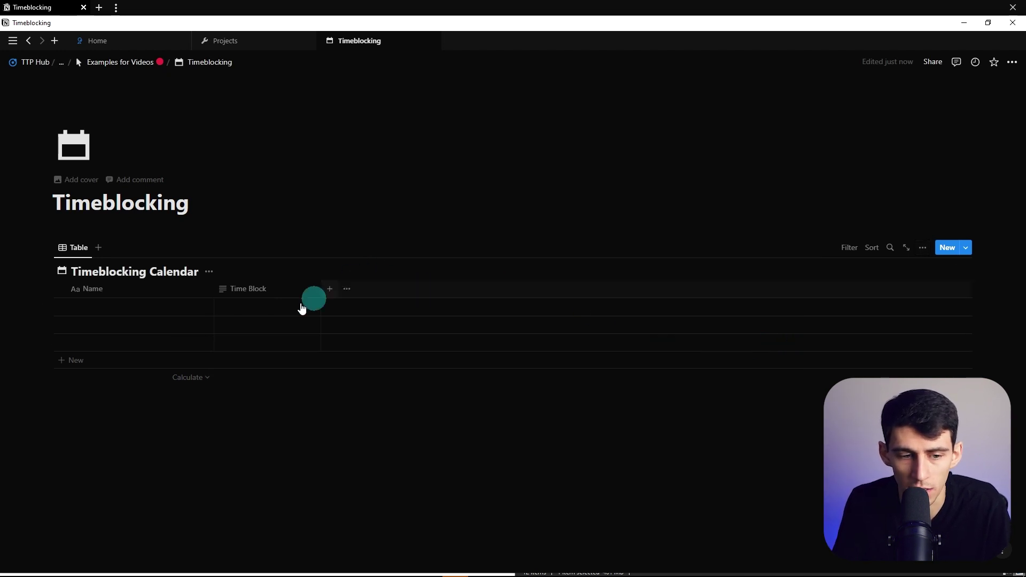
- Add a date property named "Time Override" to the database
{"action": "left_click", "coordinate": [327, 290]}
{"action": "type", "text": "date"}
{"action": "key", "text": "Return"}
{"action": "type", "text": "Time Override"}
{"action": "left_click", "coordinate": [434, 289]}
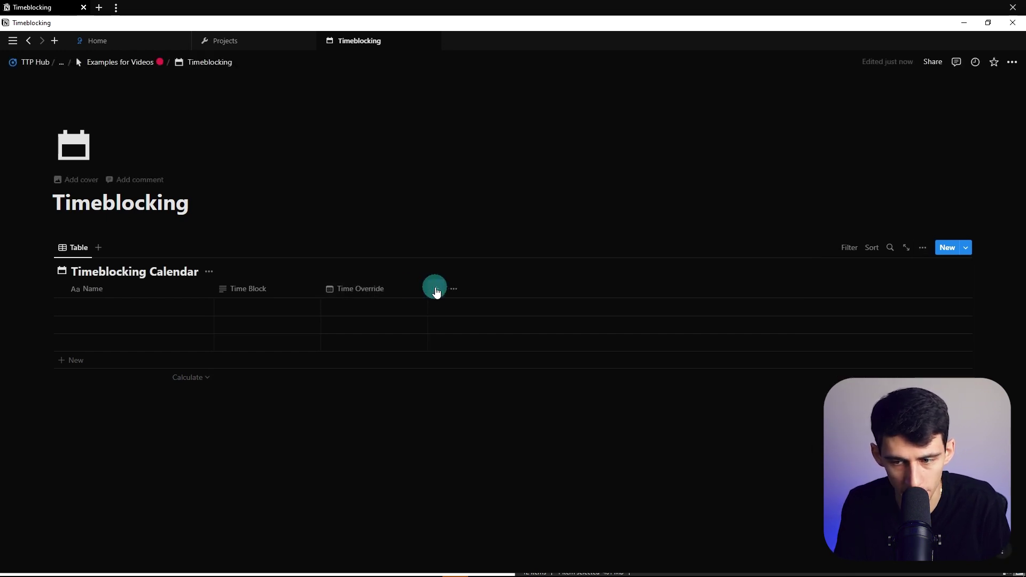
- Add a Created time property after the Time Override property
{"action": "left_click", "coordinate": [434, 289]}
{"action": "type", "text": "crea"}
{"action": "key", "text": "Return"}
- Add a formula property named "Real Time" with a calendar icon and place its column directly after Time Block
{"action": "left_click", "coordinate": [536, 289]}
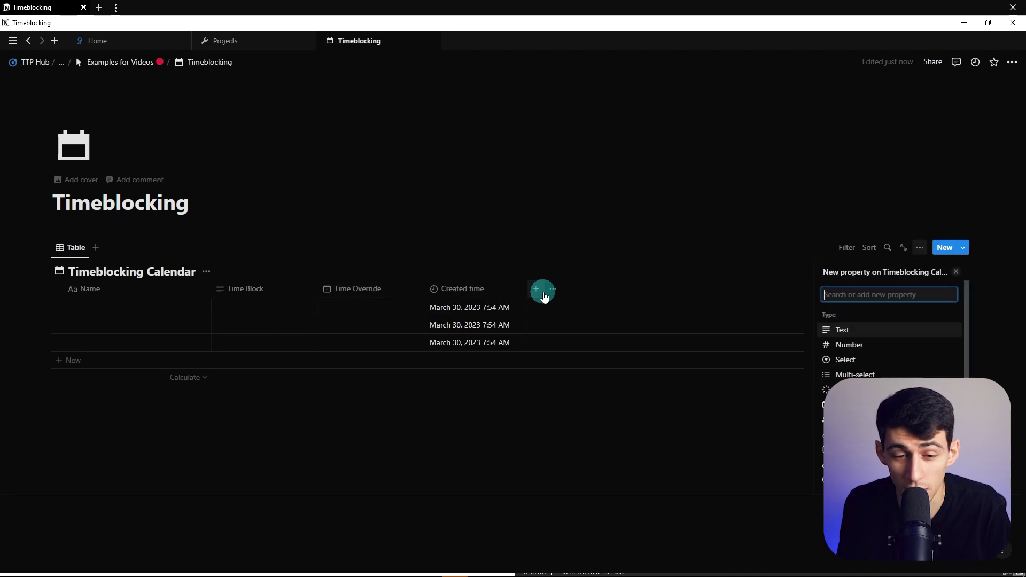
{"action": "type", "text": "fo"}
{"action": "key", "text": "Return"}
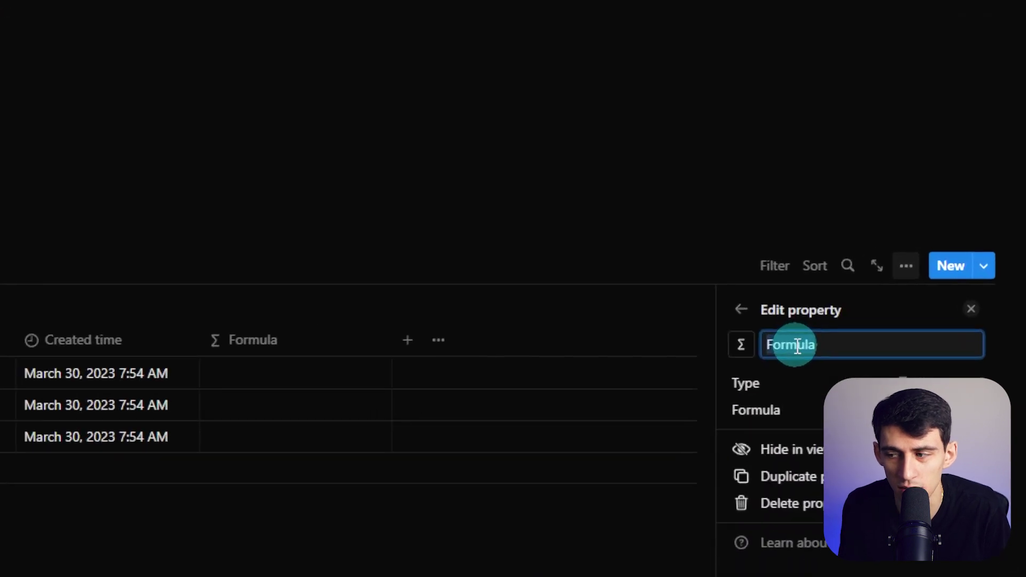
{"action": "type", "text": "Real Time"}
{"action": "left_click", "coordinate": [743, 344]}
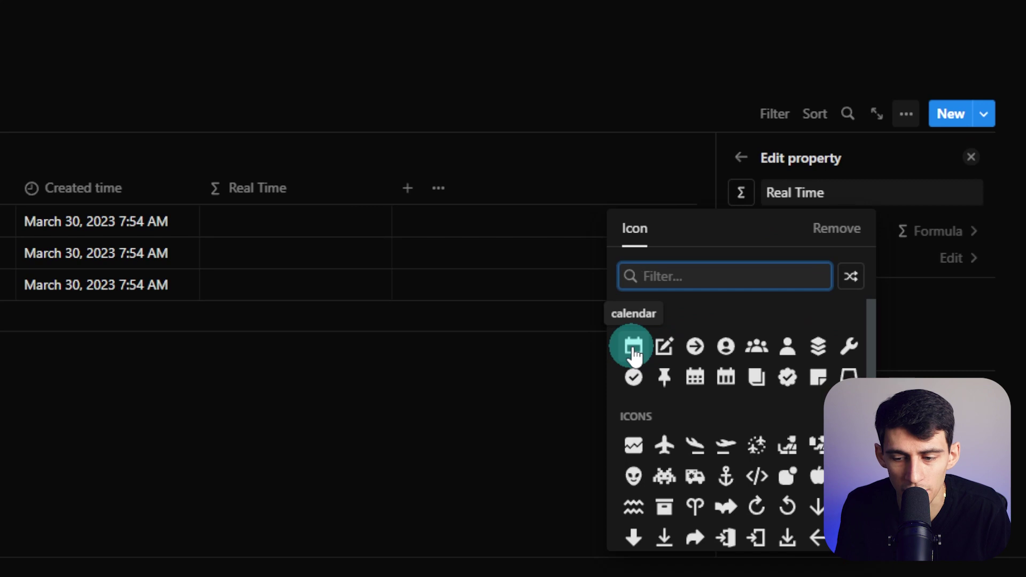
{"action": "left_click", "coordinate": [634, 350]}
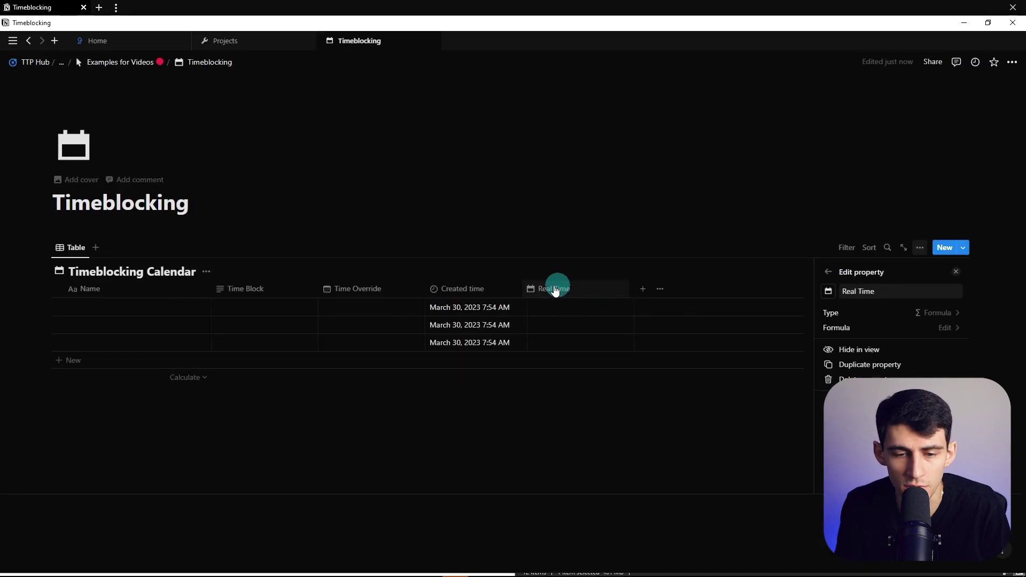
{"action": "left_click_drag", "start_coordinate": [556, 290], "coordinate": [378, 293]}
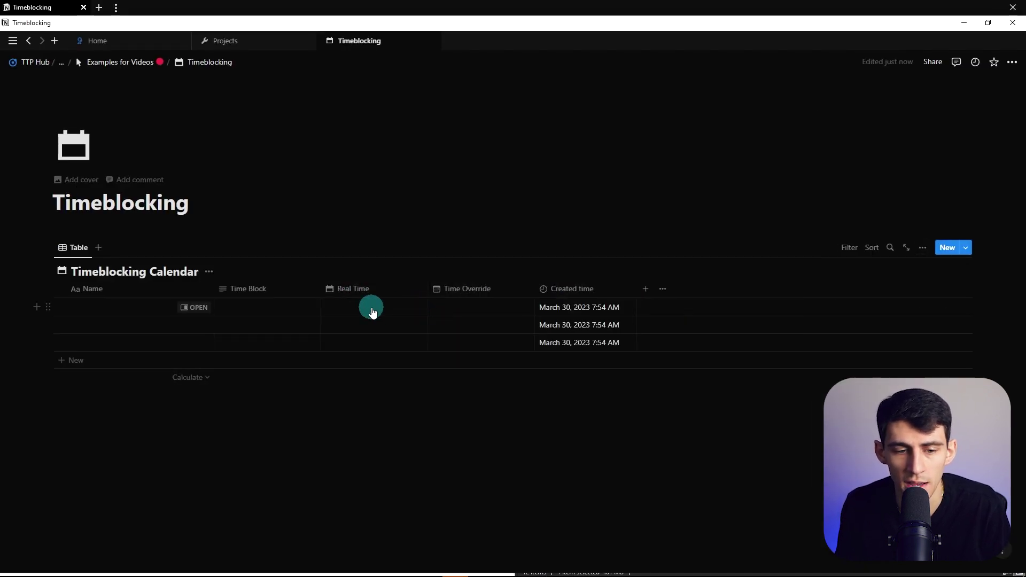
- Begin the Real Time formula with the condition if(empty(prop("Time Override")) == true,
{"action": "left_click", "coordinate": [373, 310]}
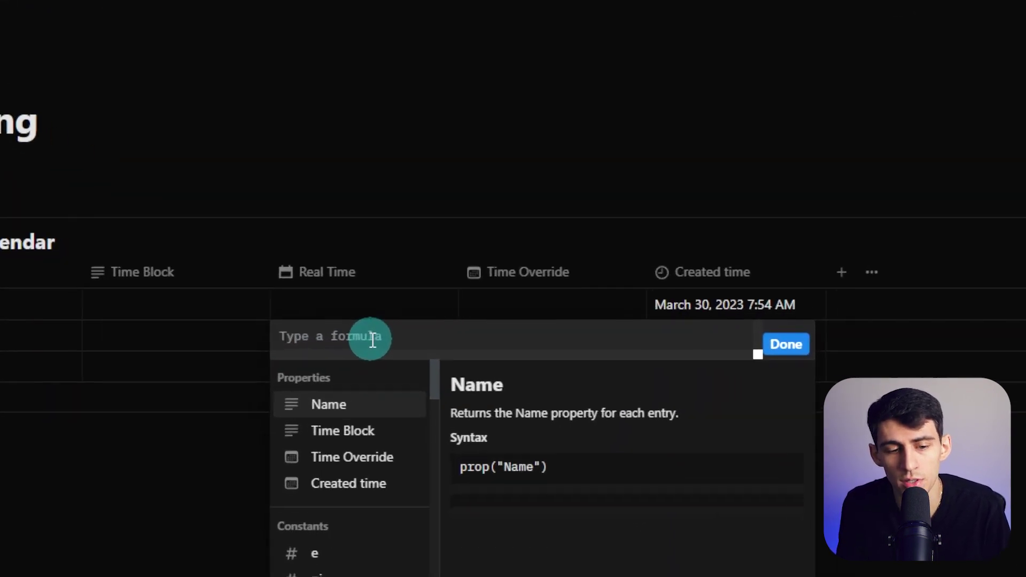
{"action": "type", "text": "if(empt"}
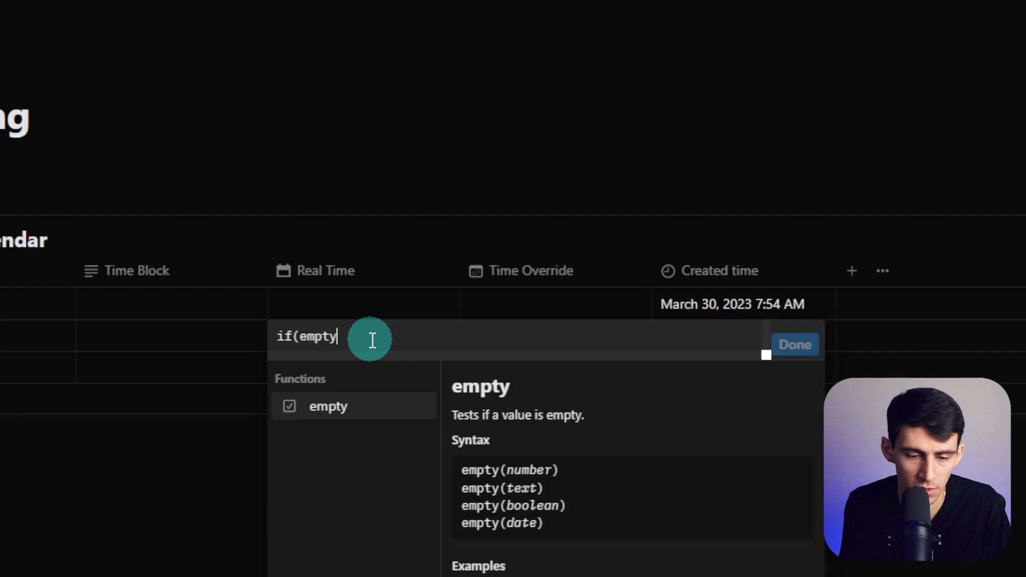
{"action": "type", "text": "y("}
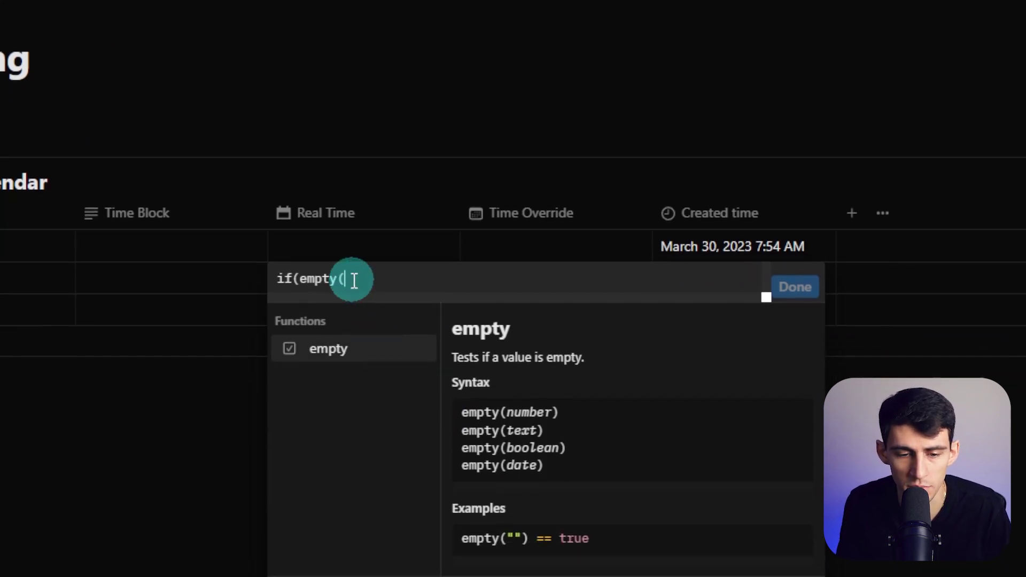
{"action": "type", "text": "time"}
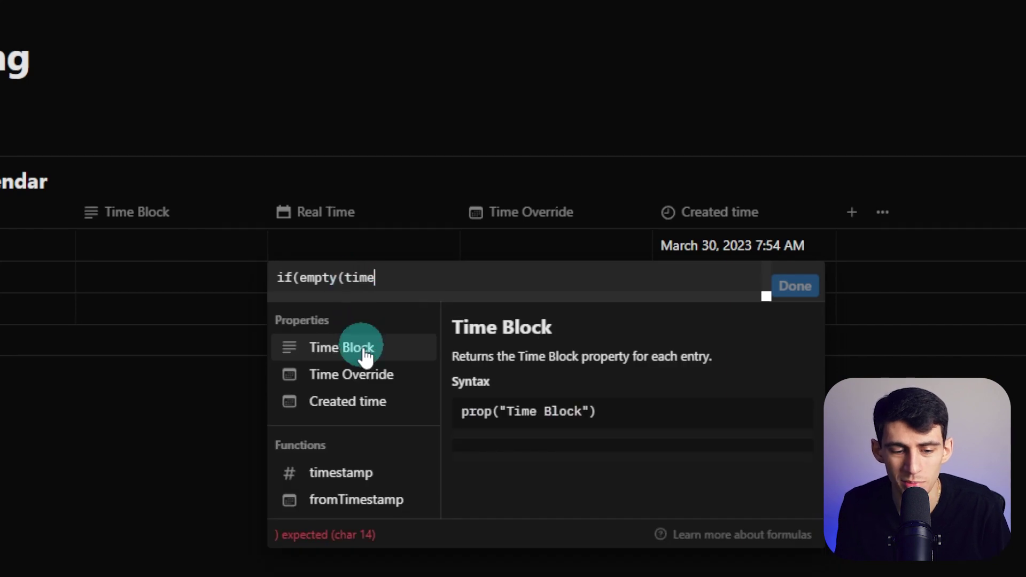
{"action": "left_click", "coordinate": [377, 378]}
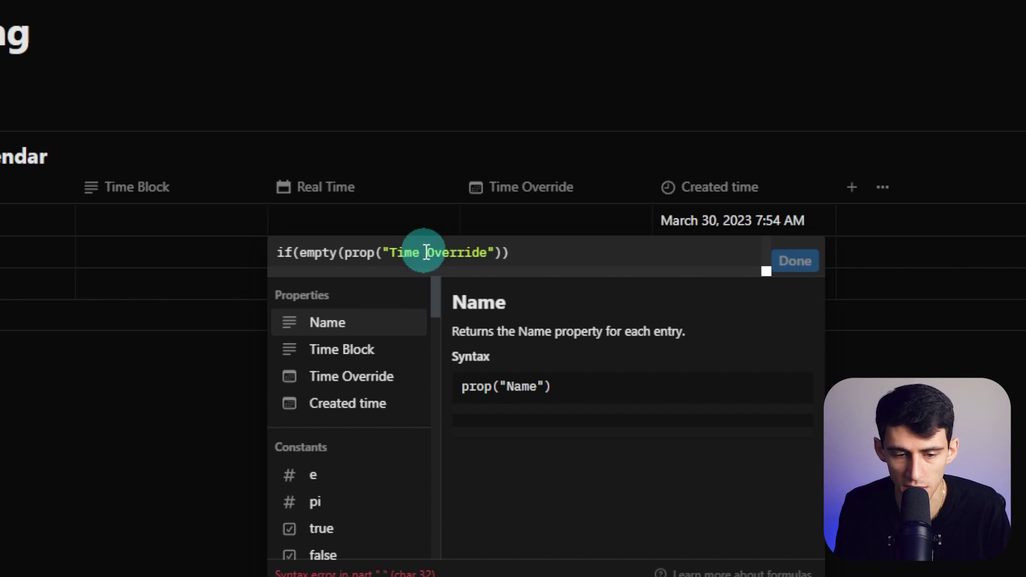
{"action": "type", "text": "== true"}
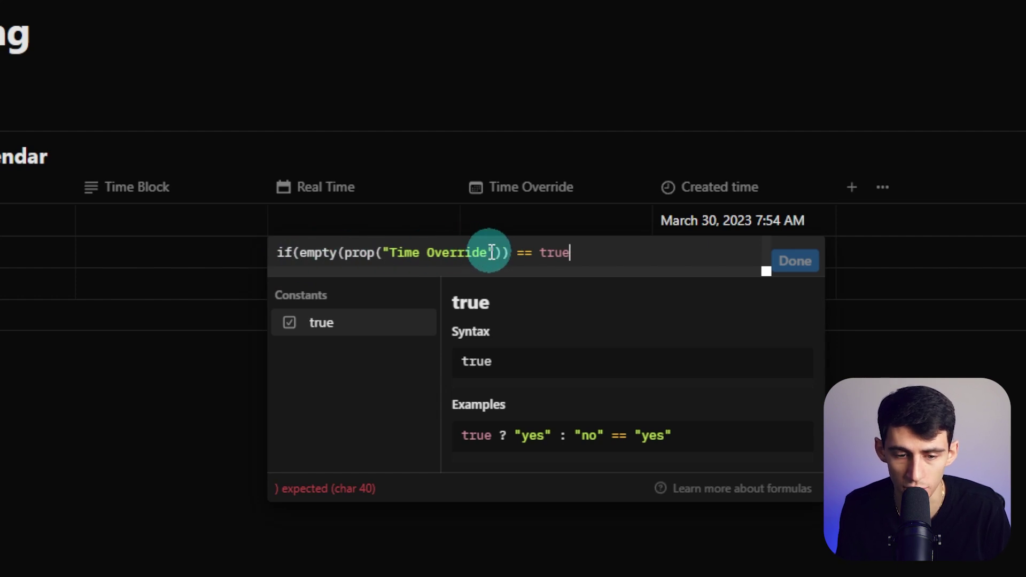
{"action": "type", "text": ", "}
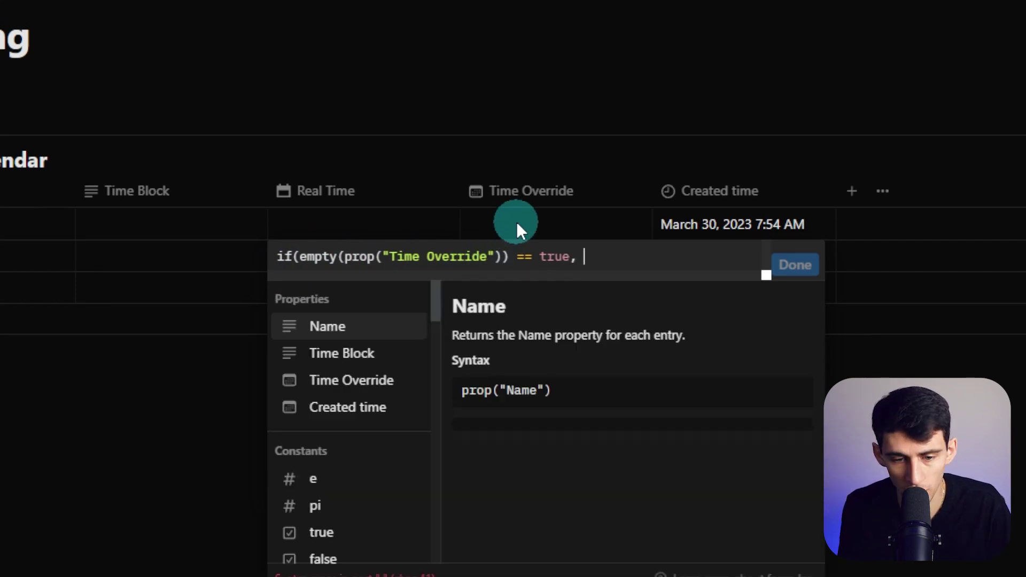
- Complete the Real Time formula to return prop("Created time") when the condition holds and prop("Time Override") otherwise, and save it
{"action": "type", "text": "crea"}
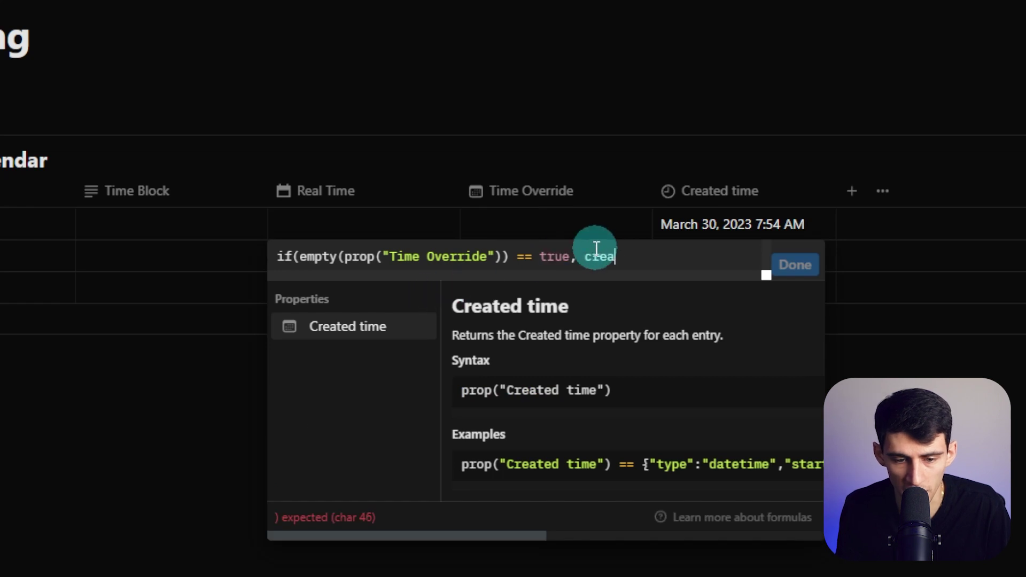
{"action": "left_click", "coordinate": [341, 336]}
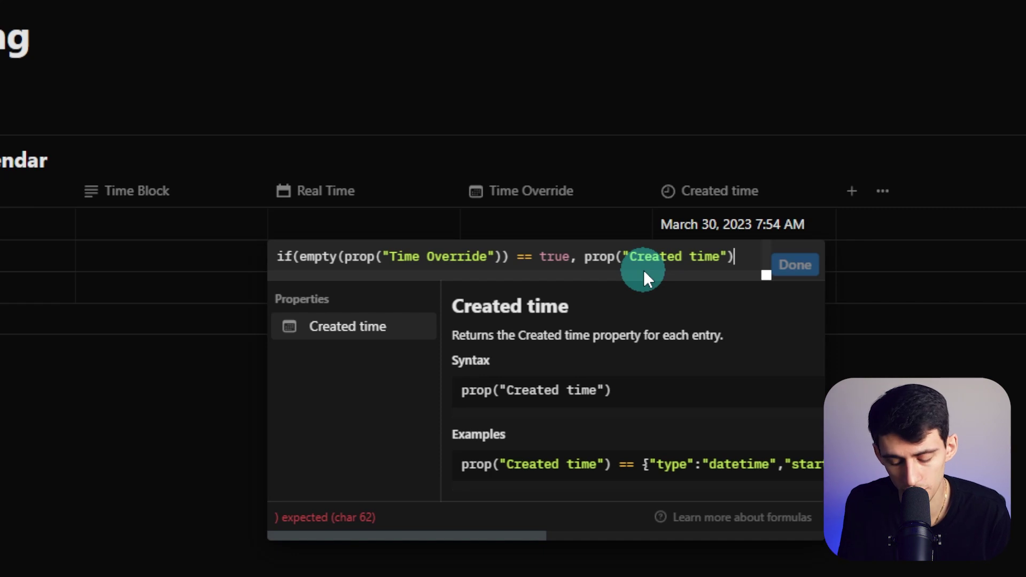
{"action": "type", "text": ","}
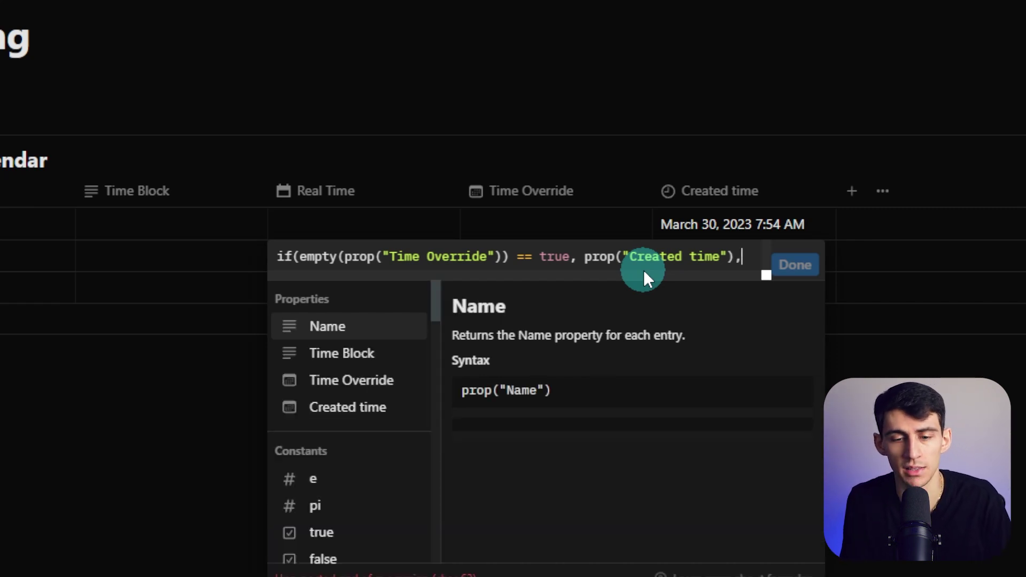
{"action": "type", "text": " time"}
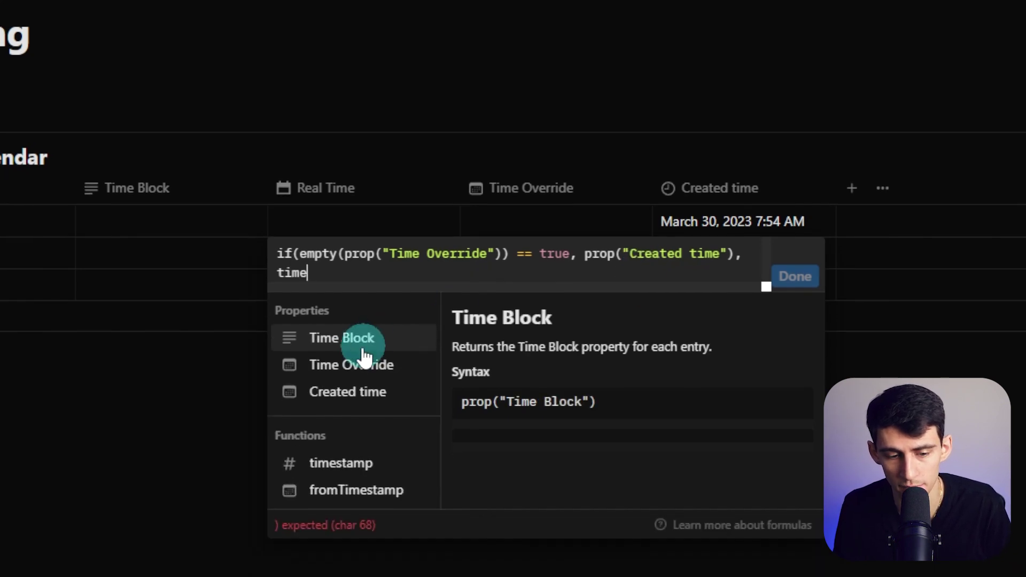
{"action": "left_click", "coordinate": [357, 357]}
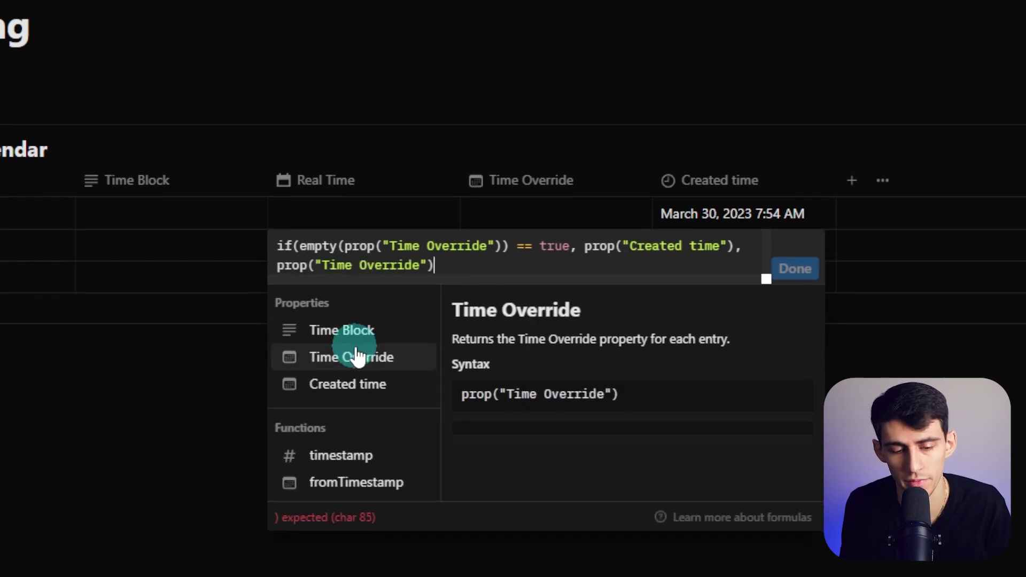
{"action": "type", "text": ")"}
{"action": "left_click", "coordinate": [795, 269]}
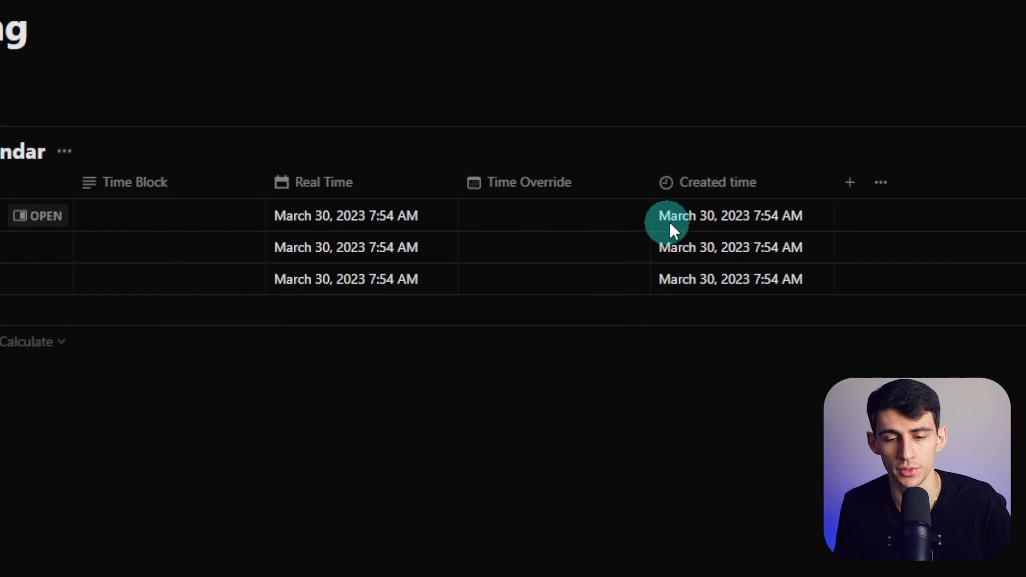
- Test the formula by setting the first entry's Time Override to March 31, 2023, and clear that date again
{"action": "left_click", "coordinate": [570, 224]}
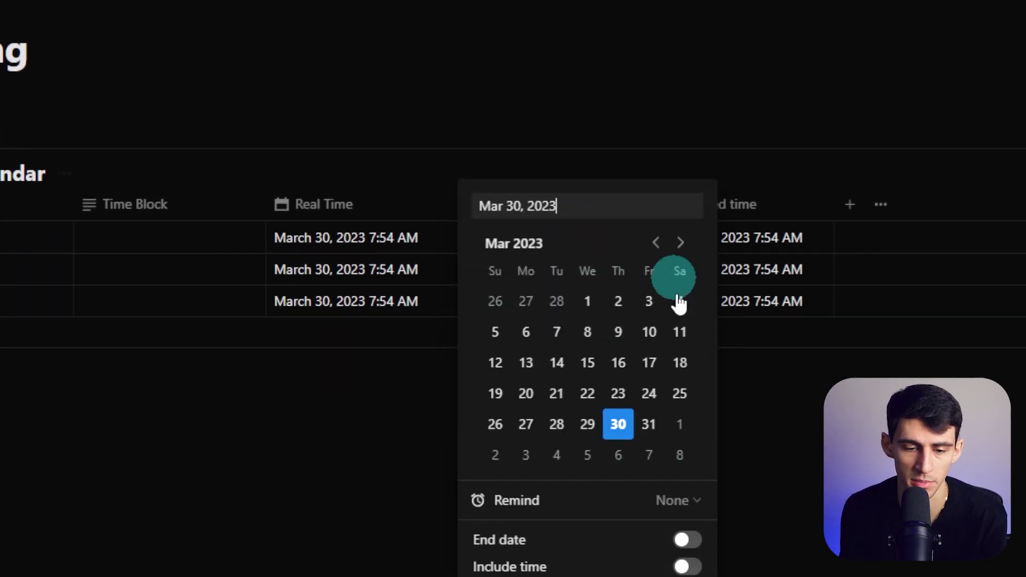
{"action": "left_click", "coordinate": [649, 363]}
{"action": "left_click", "coordinate": [358, 215]}
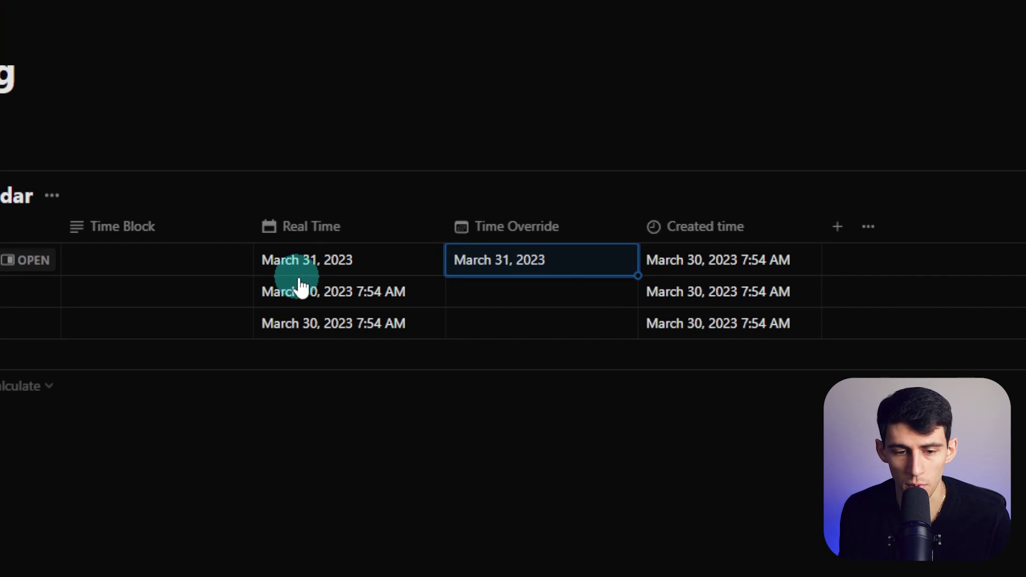
{"action": "key", "text": "BackSpace"}
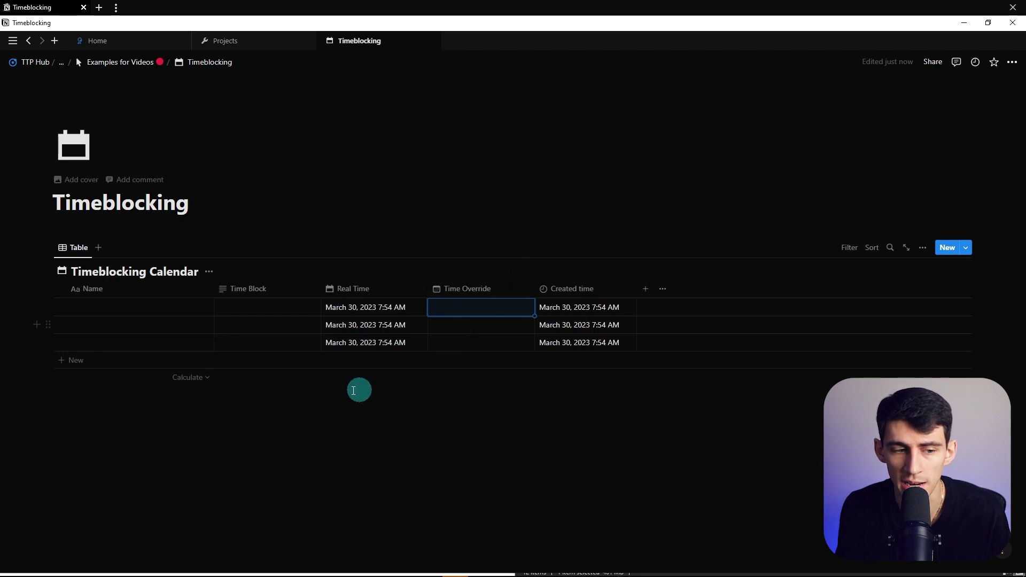
- Widen the Time Block column slightly
{"action": "mouse_move", "coordinate": [252, 377]}
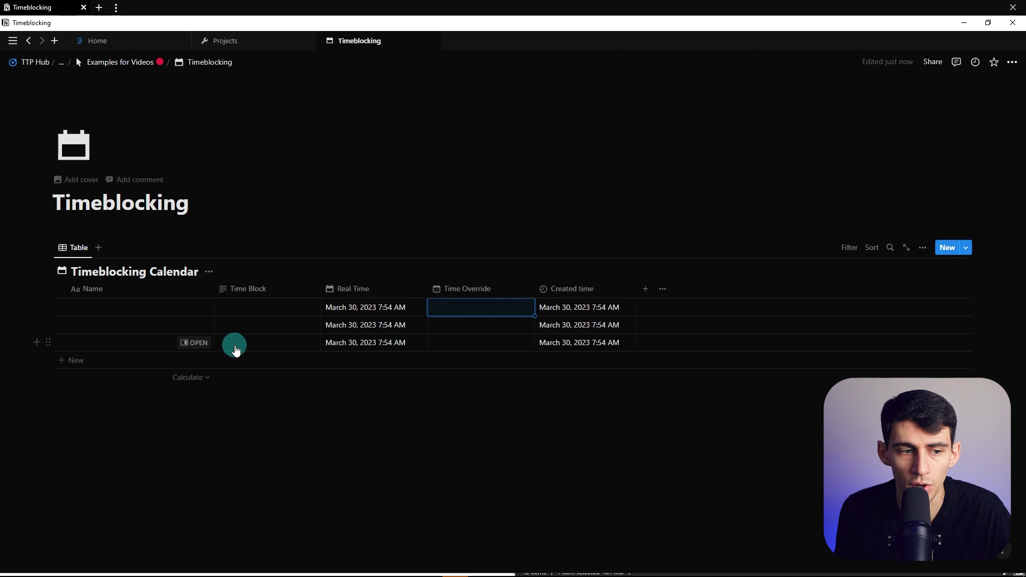
{"action": "left_click_drag", "start_coordinate": [322, 291], "coordinate": [339, 291]}
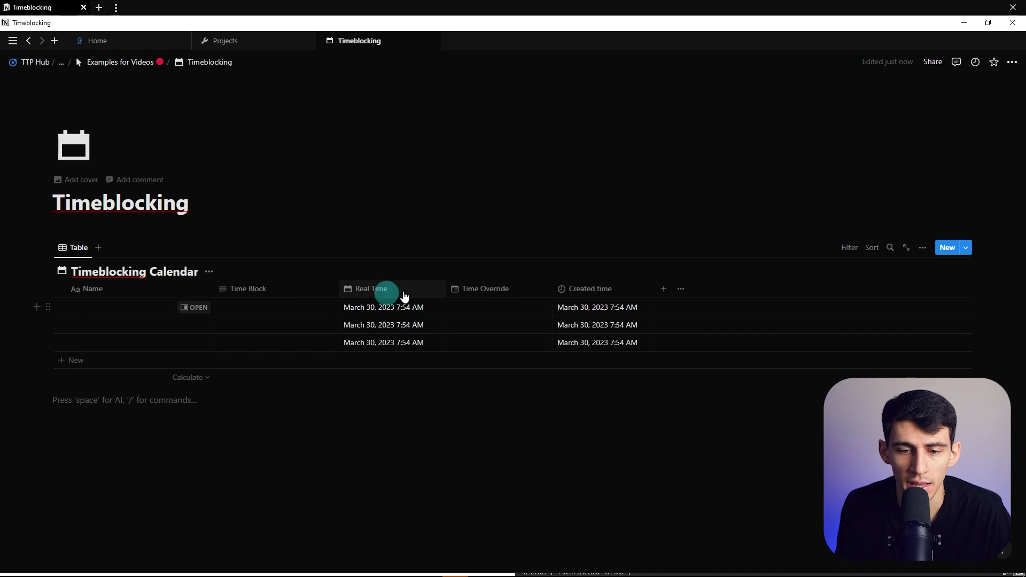
- Add a Select property to the Timeblocking Calendar table and give the first entry a new option, Schedule Example
{"action": "left_click", "coordinate": [665, 289]}
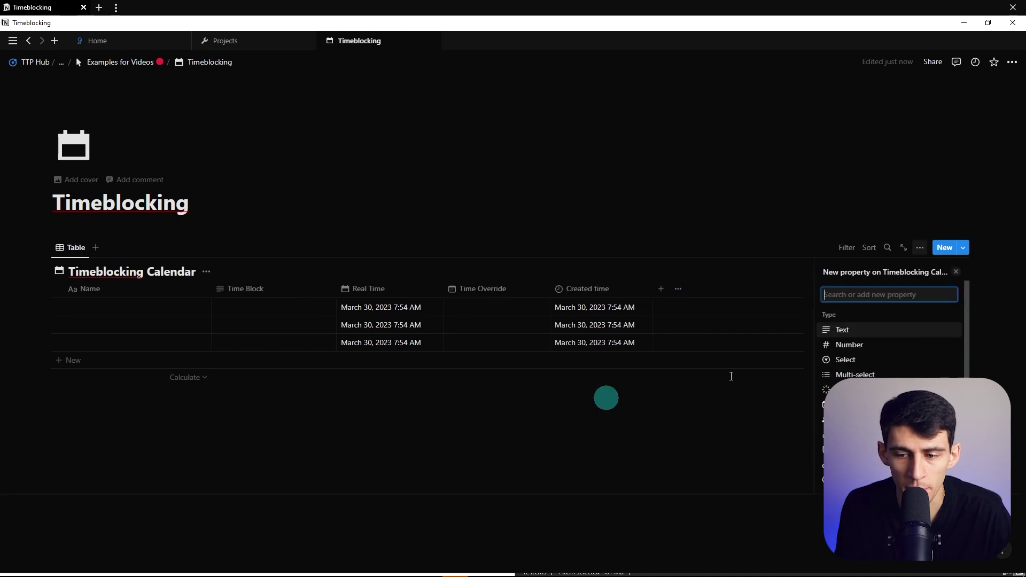
{"action": "left_click", "coordinate": [865, 356]}
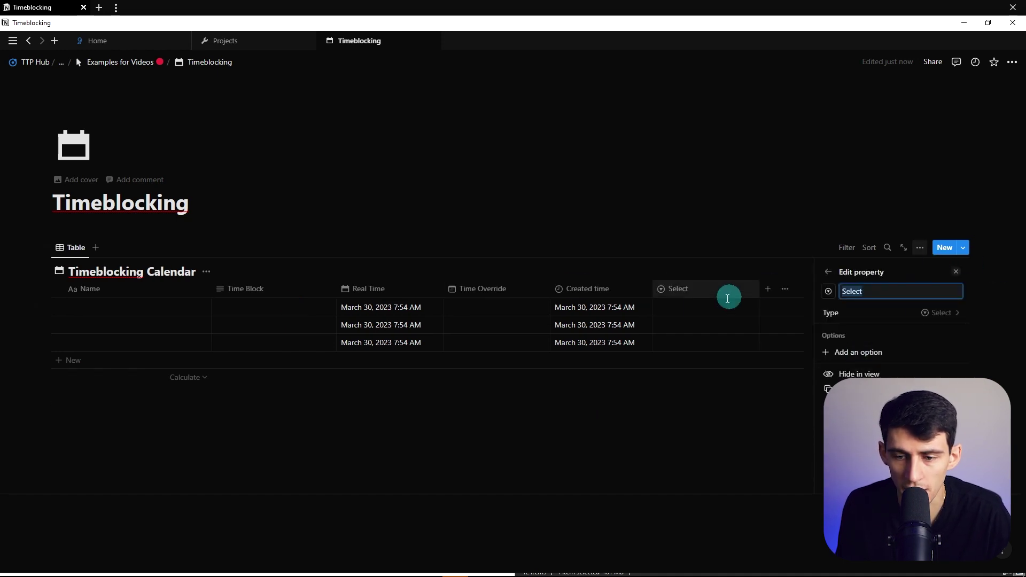
{"action": "left_click", "coordinate": [688, 306]}
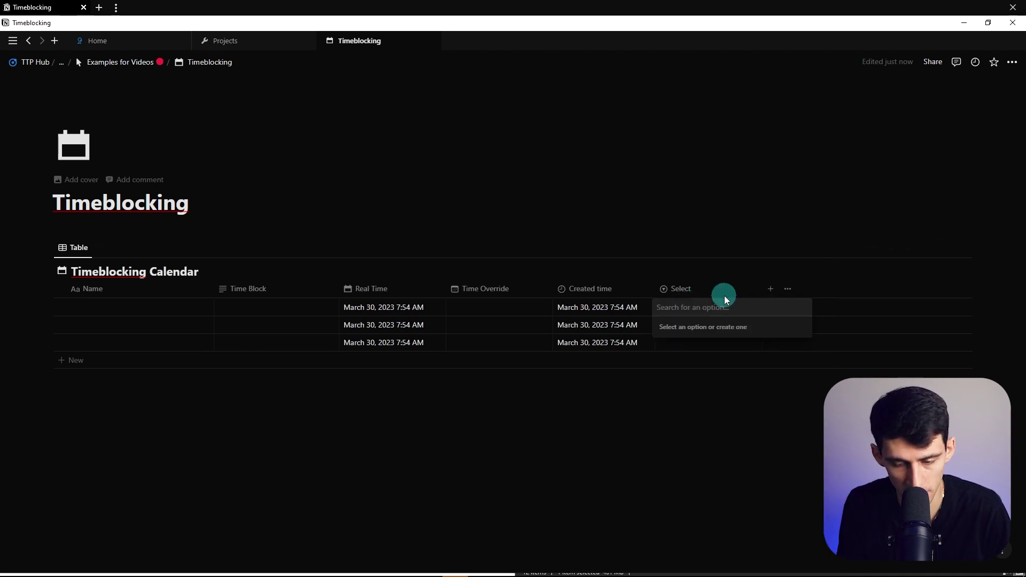
{"action": "type", "text": "Schedule Example"}
{"action": "key", "text": "Return"}
- Copy the link to the table view and paste it below the table as a linked database view
{"action": "left_click", "coordinate": [920, 248]}
{"action": "left_click", "coordinate": [844, 435]}
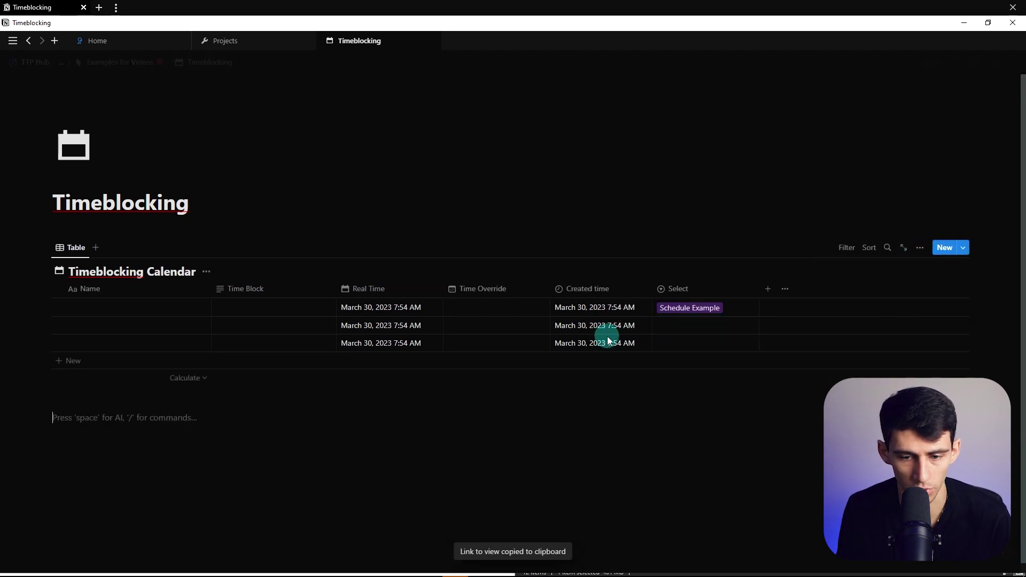
{"action": "key", "text": "ctrl+v"}
{"action": "left_click", "coordinate": [566, 431]}
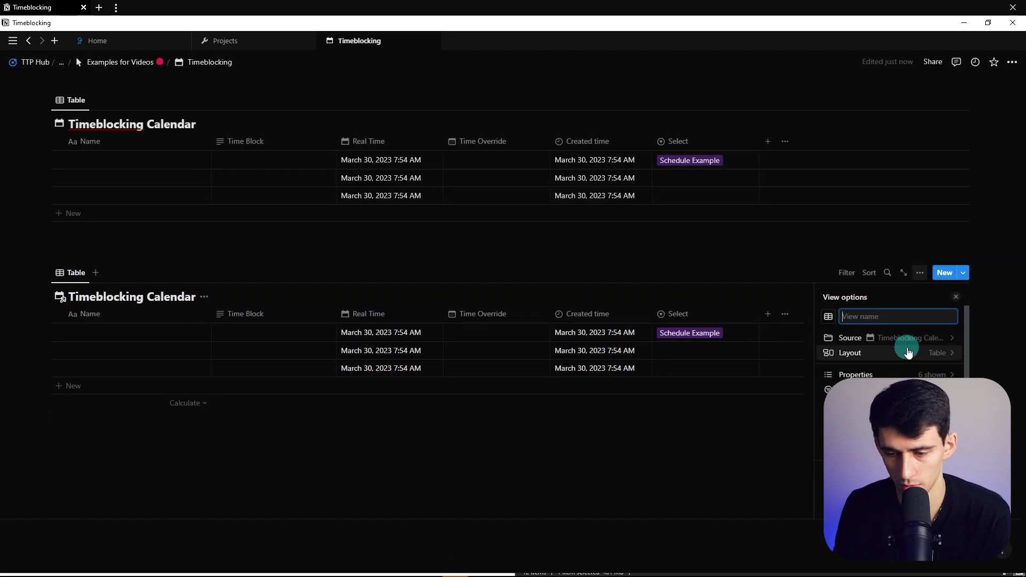
- Change the linked view's layout to Calendar and hide its database title
{"action": "left_click", "coordinate": [909, 353]}
{"action": "left_click", "coordinate": [848, 360]}
{"action": "left_click", "coordinate": [204, 296]}
{"action": "left_click", "coordinate": [211, 350]}
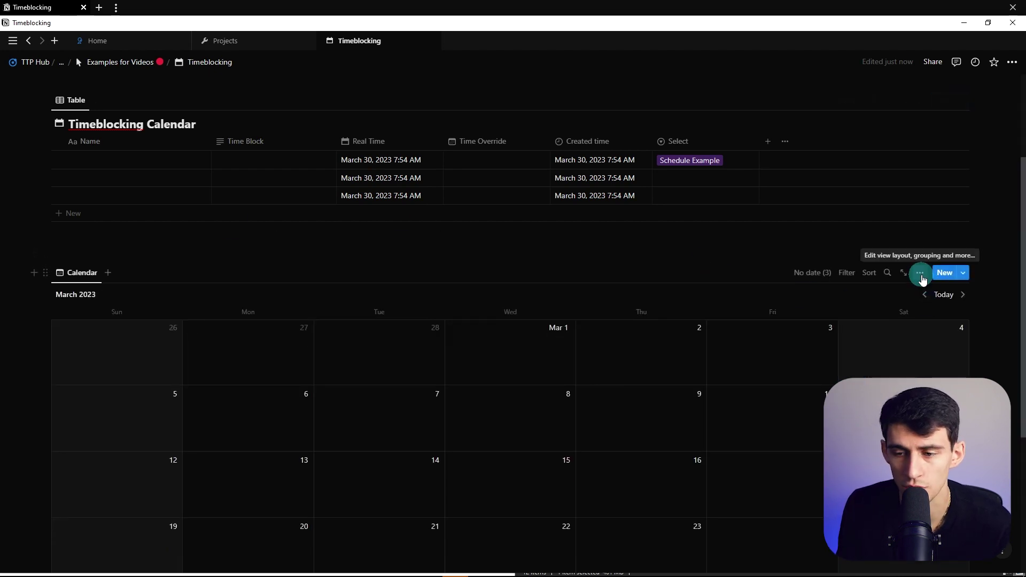
- Set the linked calendar view to show as Week
{"action": "left_click", "coordinate": [921, 274]}
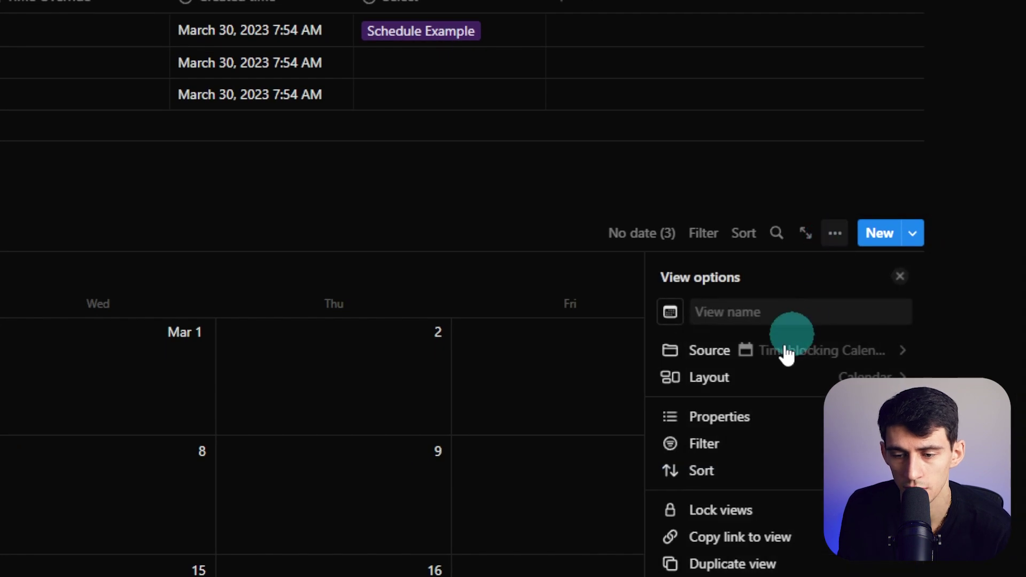
{"action": "left_click", "coordinate": [767, 376]}
{"action": "left_click", "coordinate": [836, 532]}
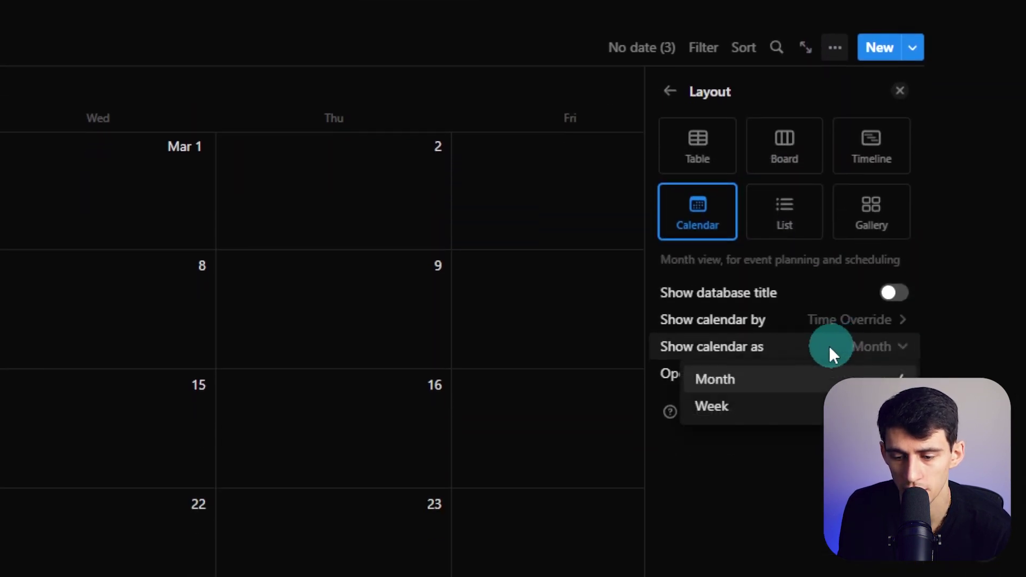
{"action": "left_click", "coordinate": [744, 408]}
- Make the Time Block property visible on the calendar view's entries
{"action": "left_click", "coordinate": [835, 47]}
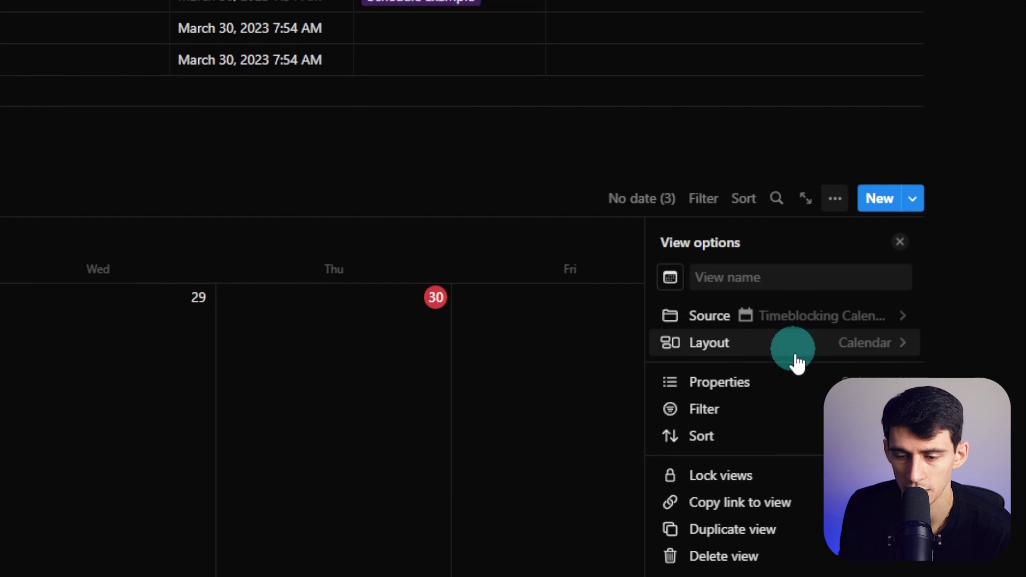
{"action": "left_click", "coordinate": [804, 387]}
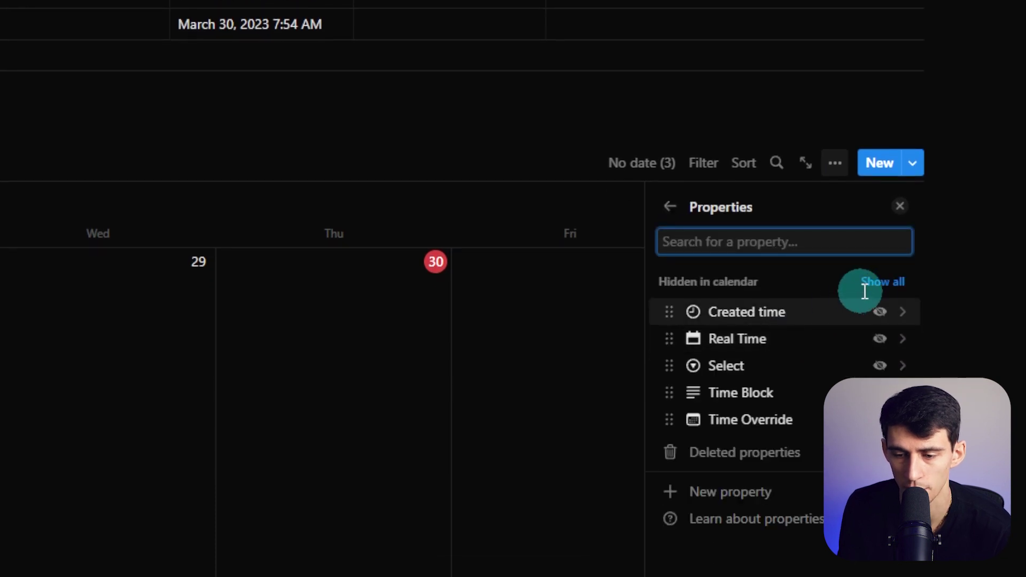
{"action": "left_click", "coordinate": [880, 393]}
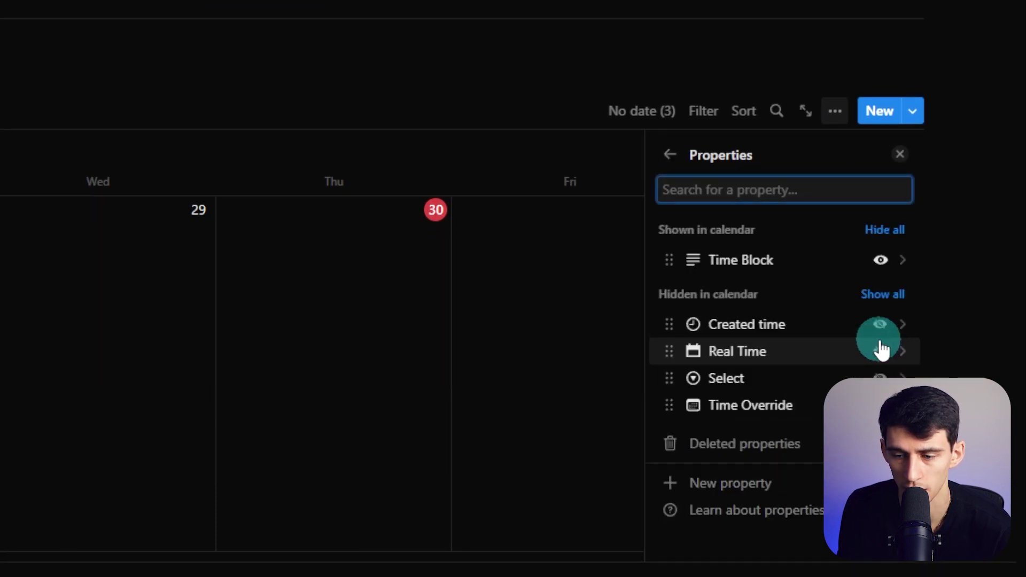
{"action": "left_click", "coordinate": [546, 339]}
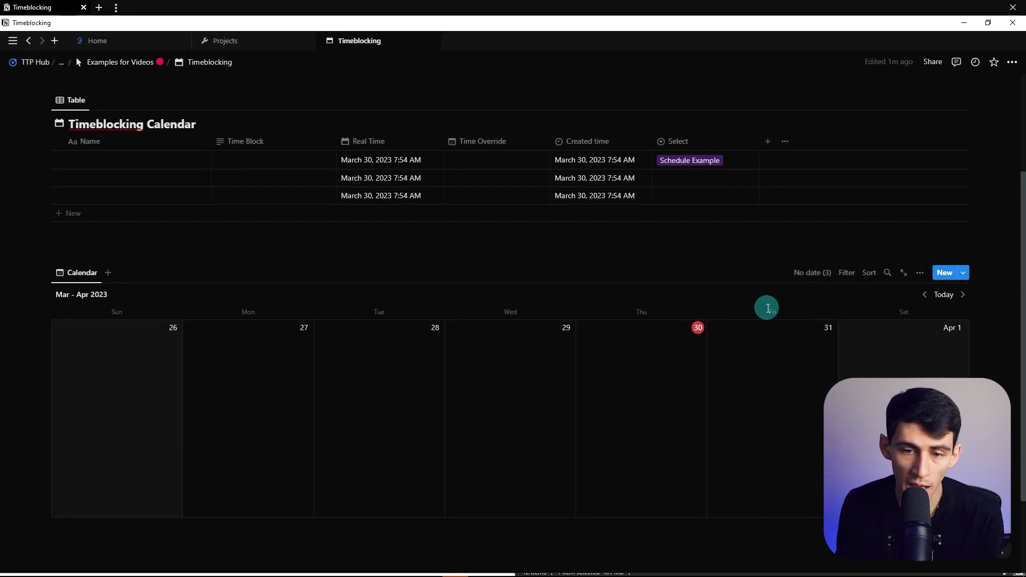
- Filter the calendar to entries whose Select property is not Schedule Example, and save the filter for everyone
{"action": "left_click", "coordinate": [848, 271]}
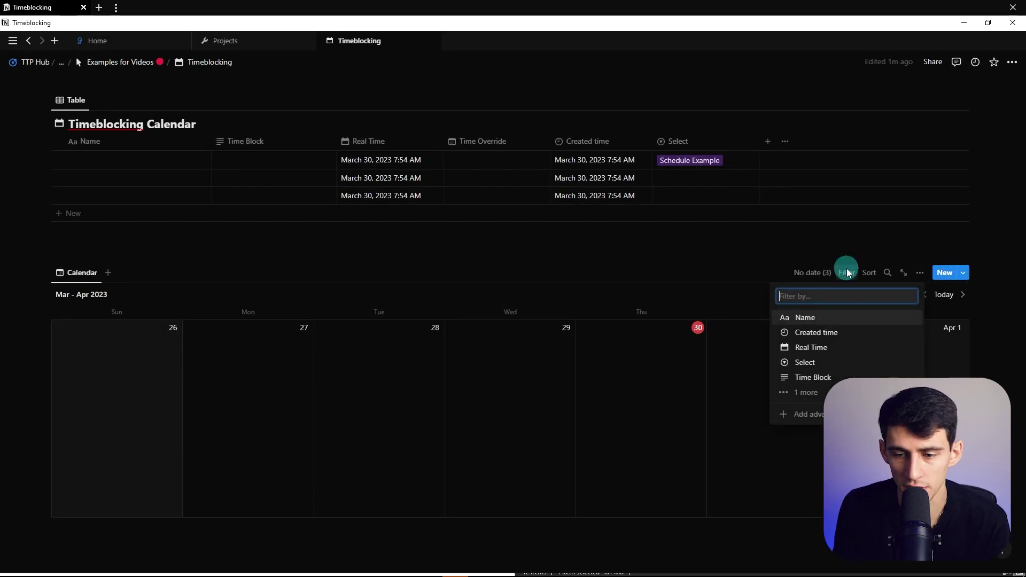
{"action": "left_click", "coordinate": [799, 363]}
{"action": "left_click", "coordinate": [34, 314]}
{"action": "left_click", "coordinate": [27, 341]}
{"action": "left_click", "coordinate": [50, 344]}
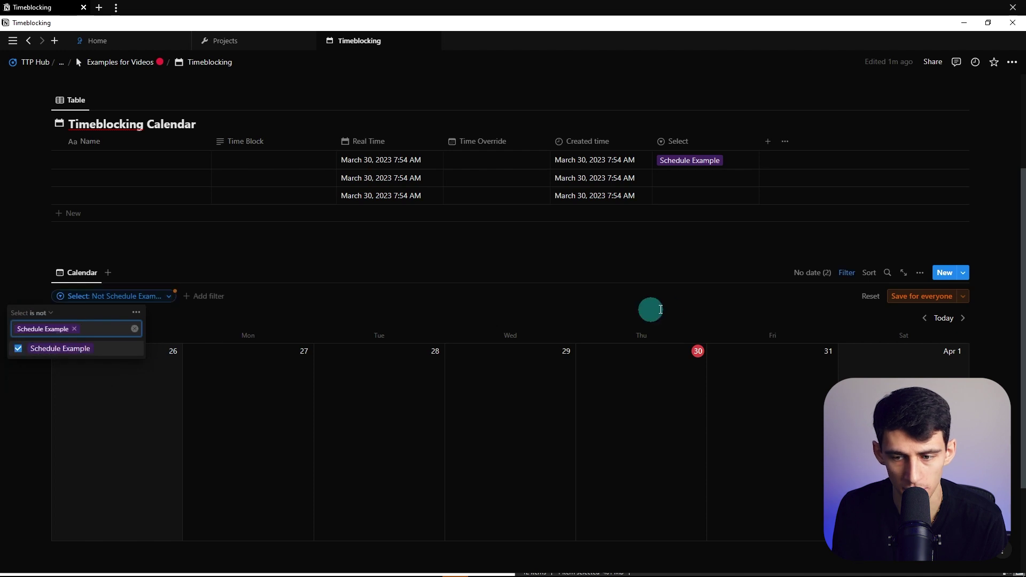
{"action": "left_click", "coordinate": [927, 297]}
- Rename the Select property in the table to Type
{"action": "left_click", "coordinate": [738, 160]}
{"action": "left_click", "coordinate": [717, 141]}
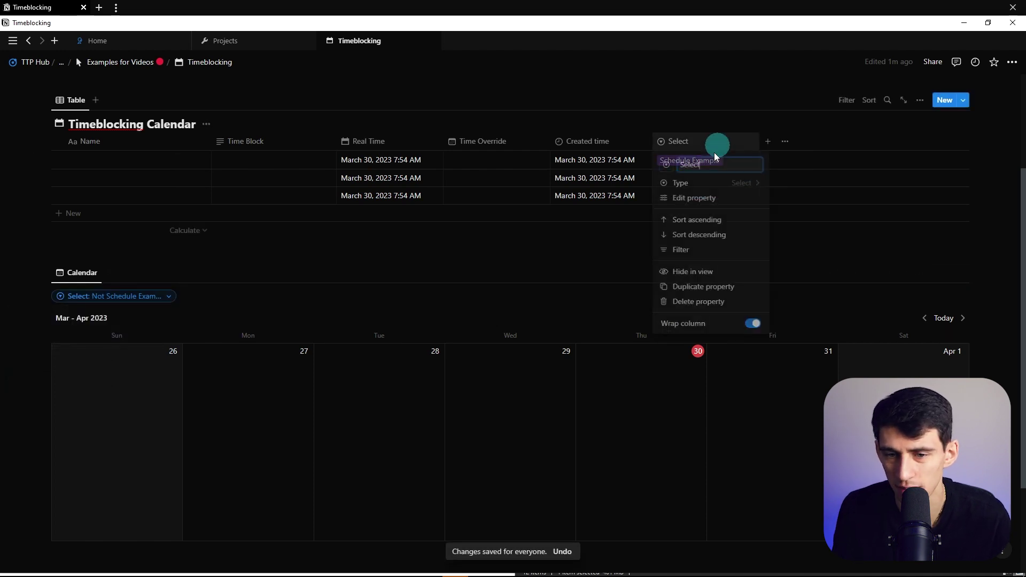
{"action": "type", "text": "Type"}
{"action": "key", "text": "Return"}
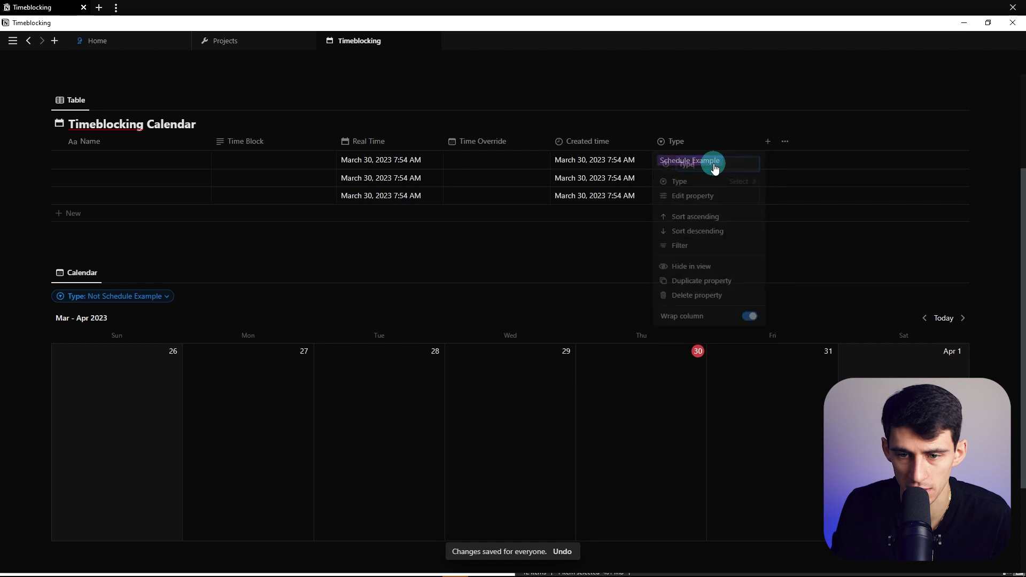
- Add a formula property named Day of the Week to the table
{"action": "left_click", "coordinate": [768, 143]}
{"action": "type", "text": "for"}
{"action": "key", "text": "Return"}
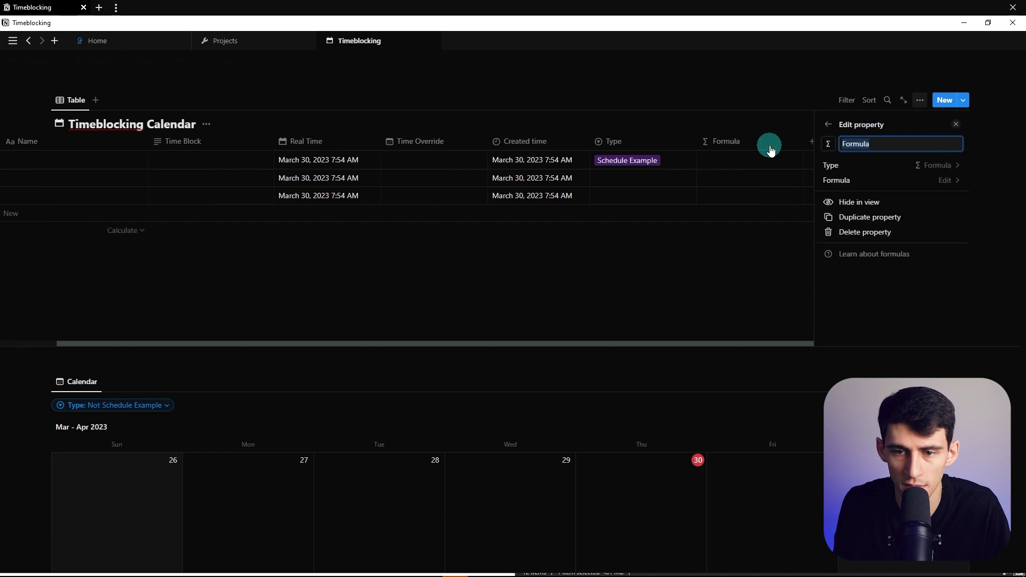
{"action": "type", "text": "Day of the Week"}
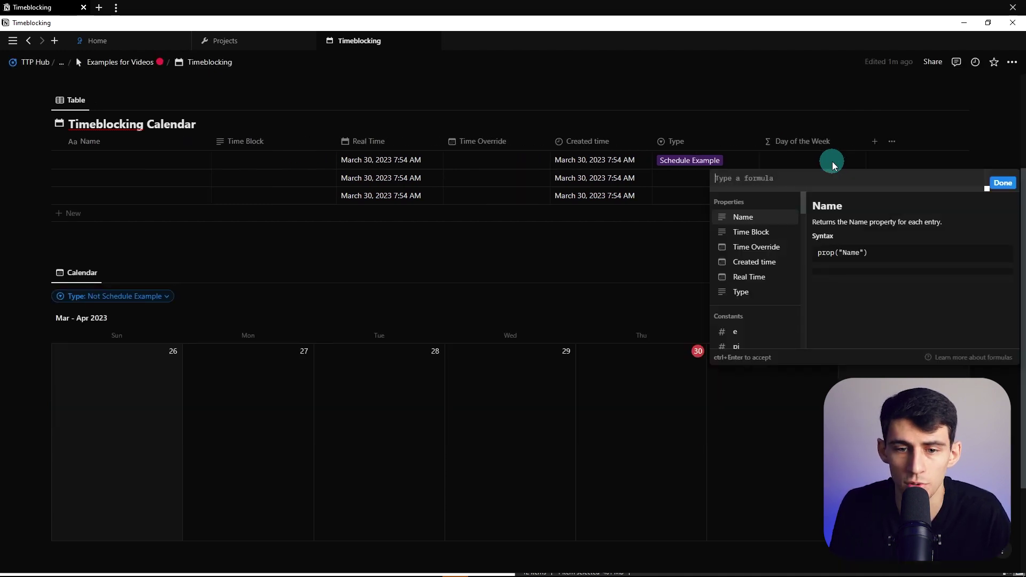
- Enter formatDate(prop("Real Time"), "dddd") as the Day of the Week formula and save it
{"action": "type", "text": "form"}
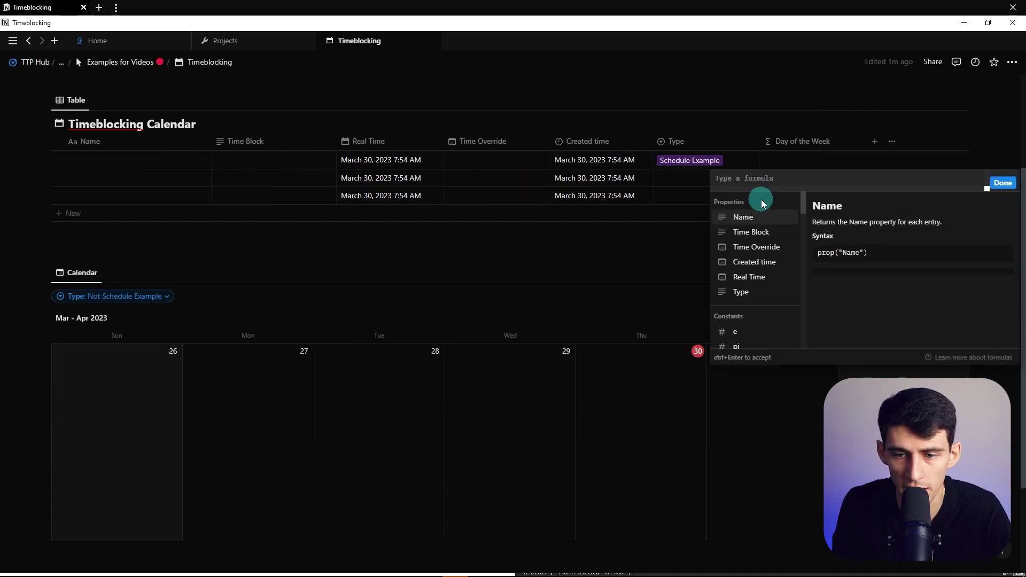
{"action": "left_click", "coordinate": [731, 235]}
{"action": "type", "text": "real"}
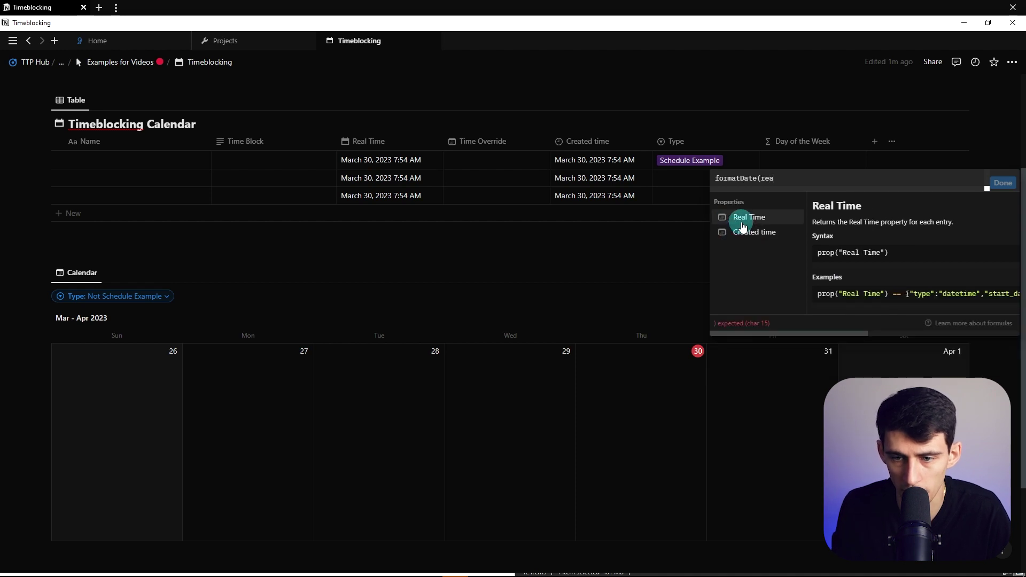
{"action": "left_click", "coordinate": [738, 216]}
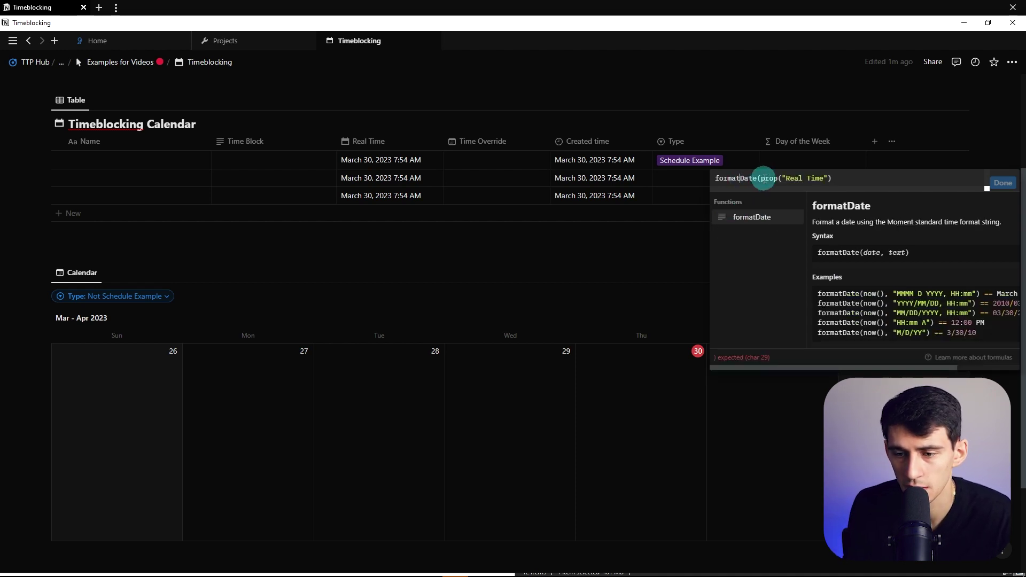
{"action": "left_click", "coordinate": [843, 177]}
{"action": "type", "text": ", "}
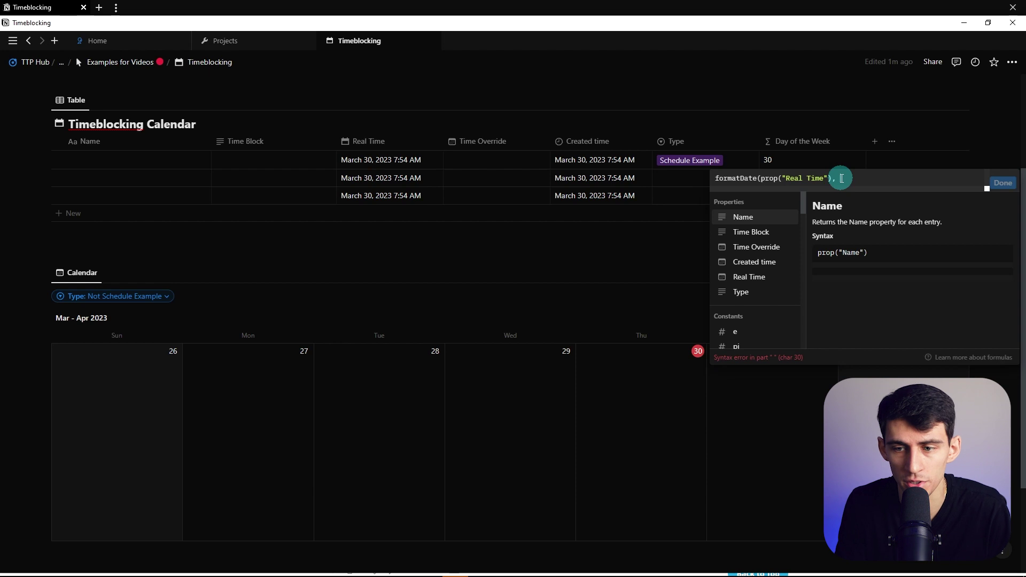
{"action": "type", "text": "\""}
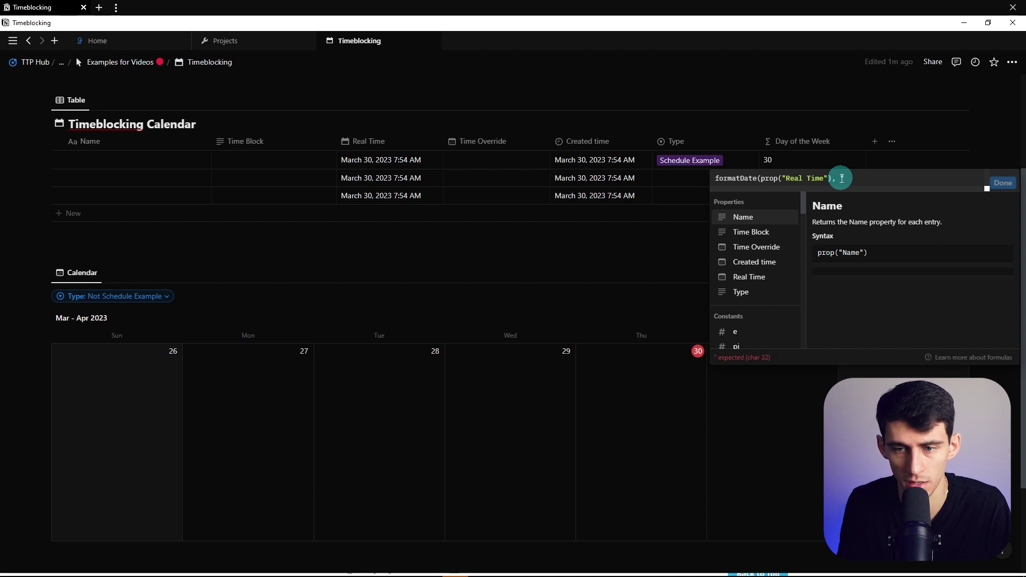
{"action": "type", "text": "d\""}
{"action": "key", "text": "BackSpace"}
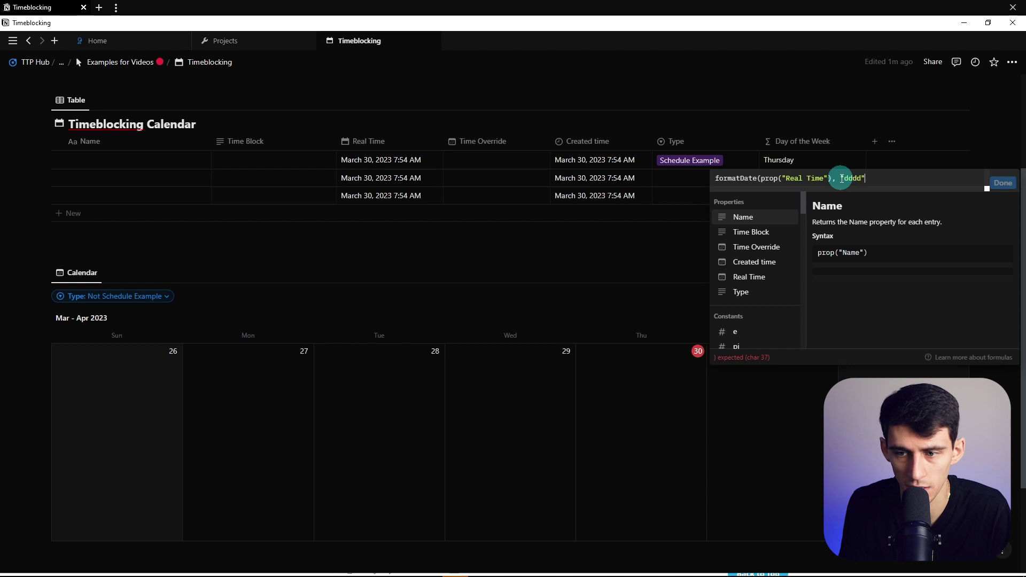
{"action": "type", "text": "ddd\")"}
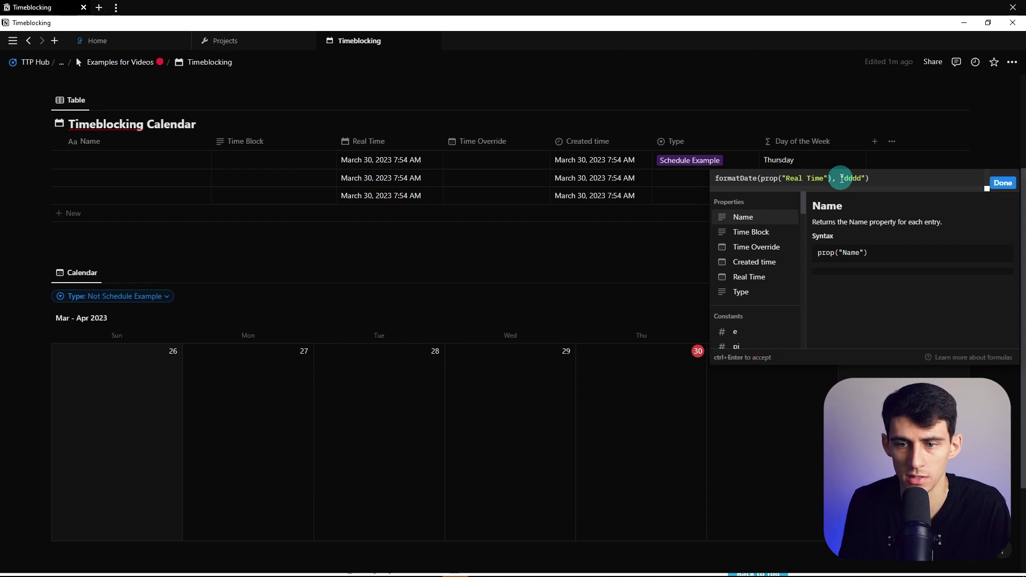
{"action": "key", "text": "ctrl+Return"}
- Duplicate the Calendar view and name the copy Example Schedule
{"action": "scroll", "coordinate": [284, 296], "scroll_direction": "down", "scroll_amount": 1}
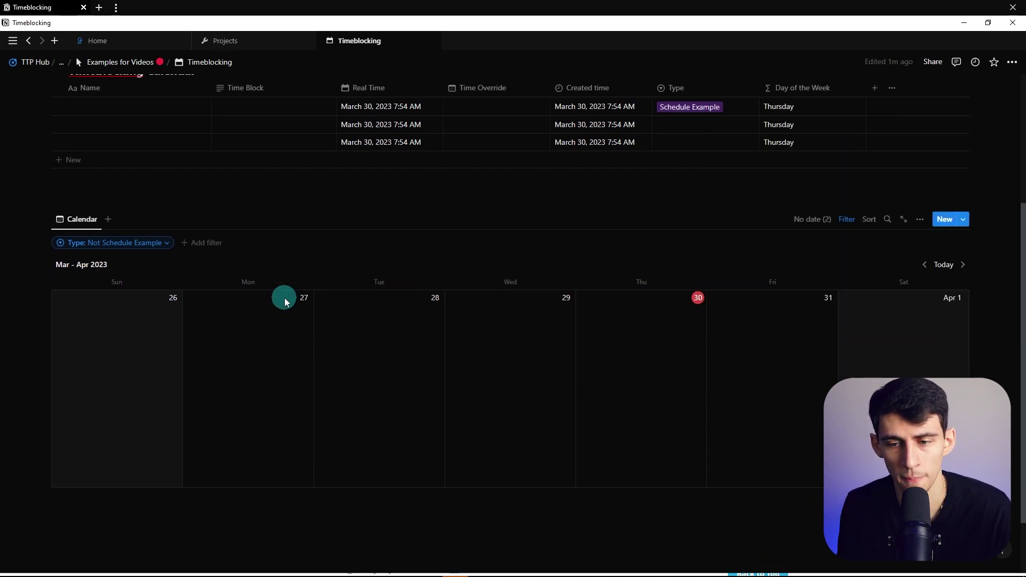
{"action": "scroll", "coordinate": [284, 296], "scroll_direction": "up", "scroll_amount": 1}
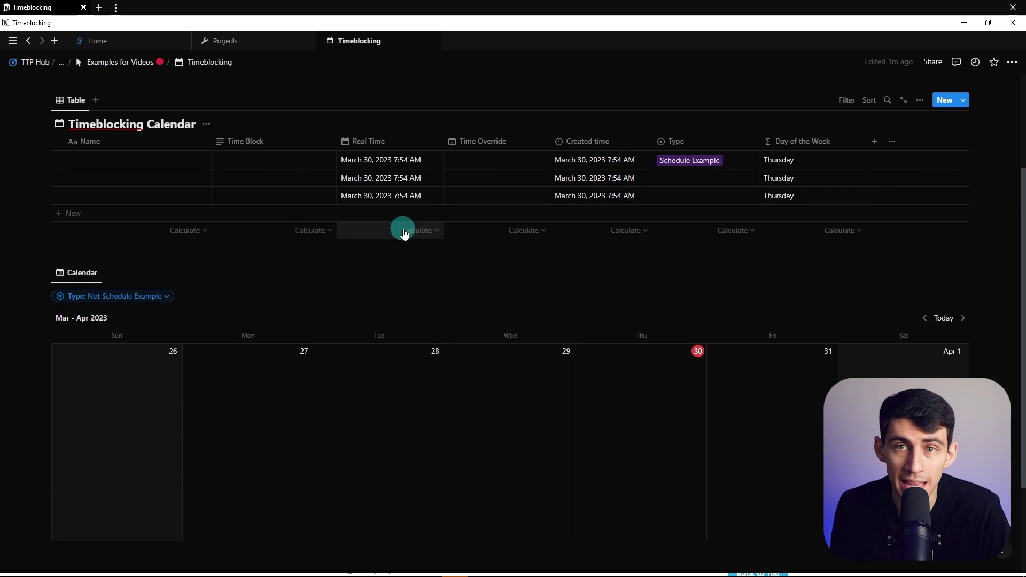
{"action": "left_click", "coordinate": [76, 273]}
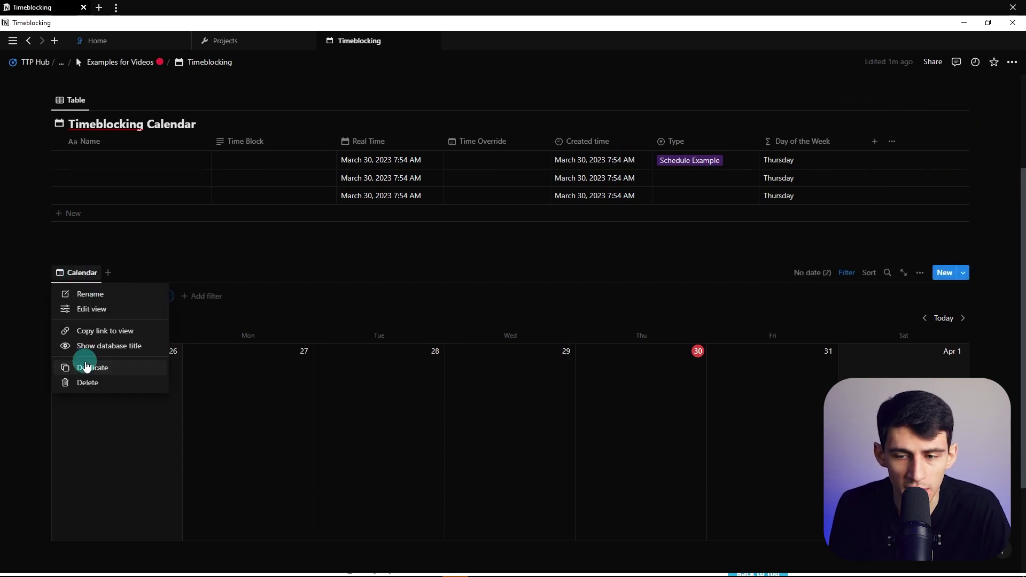
{"action": "left_click", "coordinate": [86, 365]}
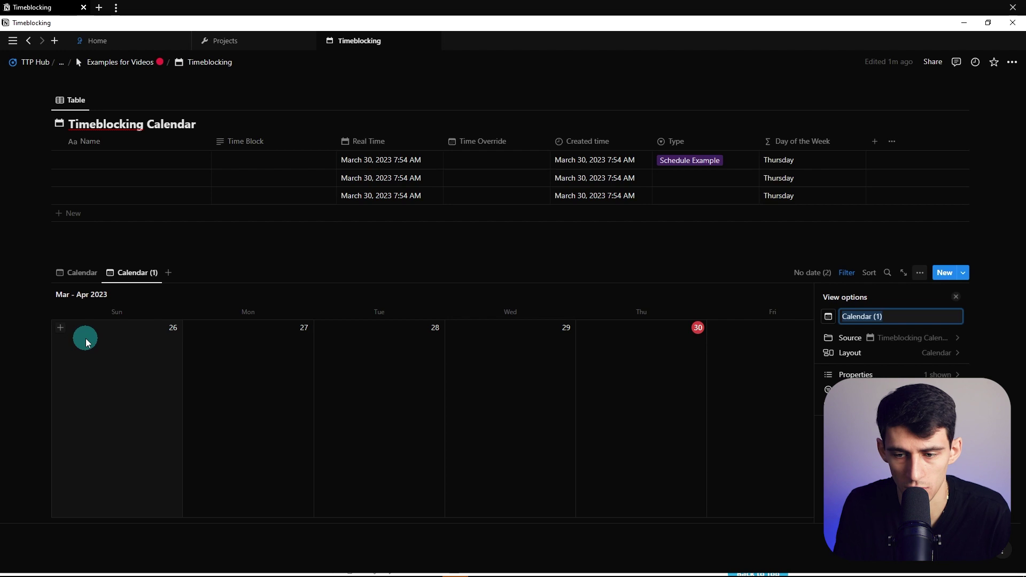
{"action": "type", "text": "Example Schedule"}
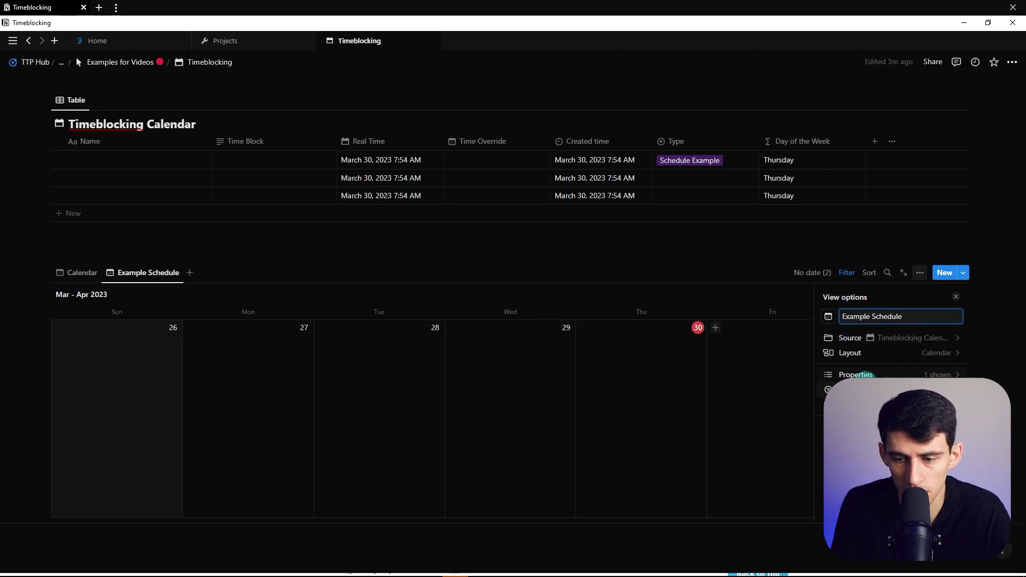
- Change the Example Schedule view's filter to Type is Schedule Example and save it for everyone
{"action": "left_click", "coordinate": [855, 390]}
{"action": "left_click", "coordinate": [877, 319]}
{"action": "left_click", "coordinate": [862, 335]}
{"action": "left_click", "coordinate": [848, 348]}
{"action": "left_click", "coordinate": [829, 298]}
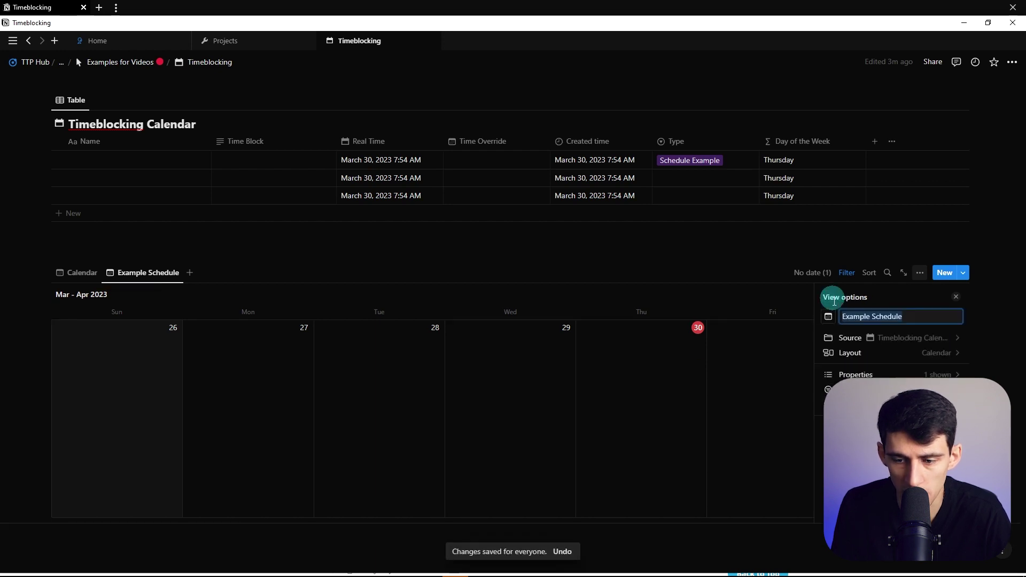
- Switch the Example Schedule view to a Board layout grouped by Day of the Week
{"action": "left_click", "coordinate": [855, 352]}
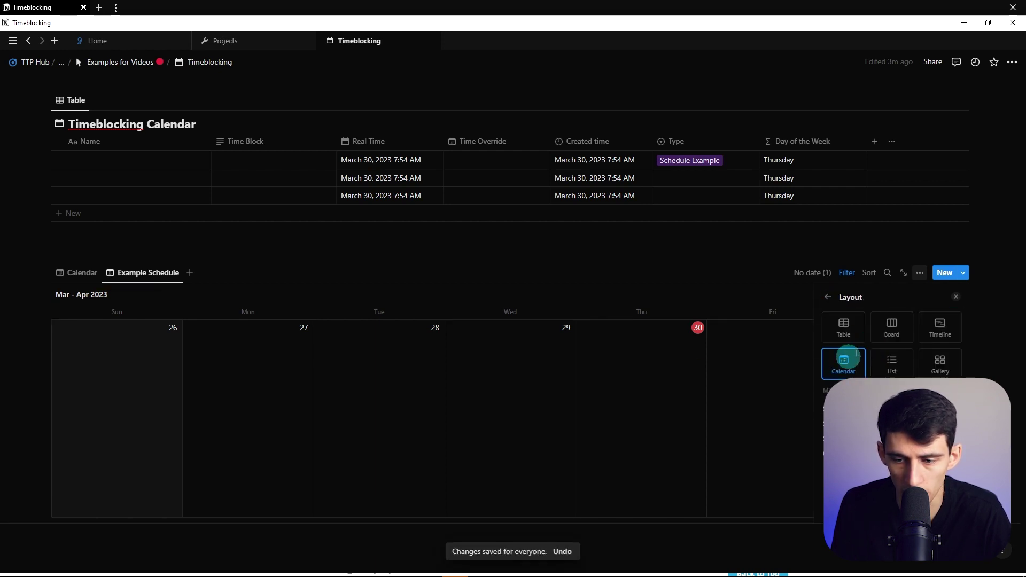
{"action": "left_click", "coordinate": [891, 329]}
{"action": "left_click", "coordinate": [854, 463]}
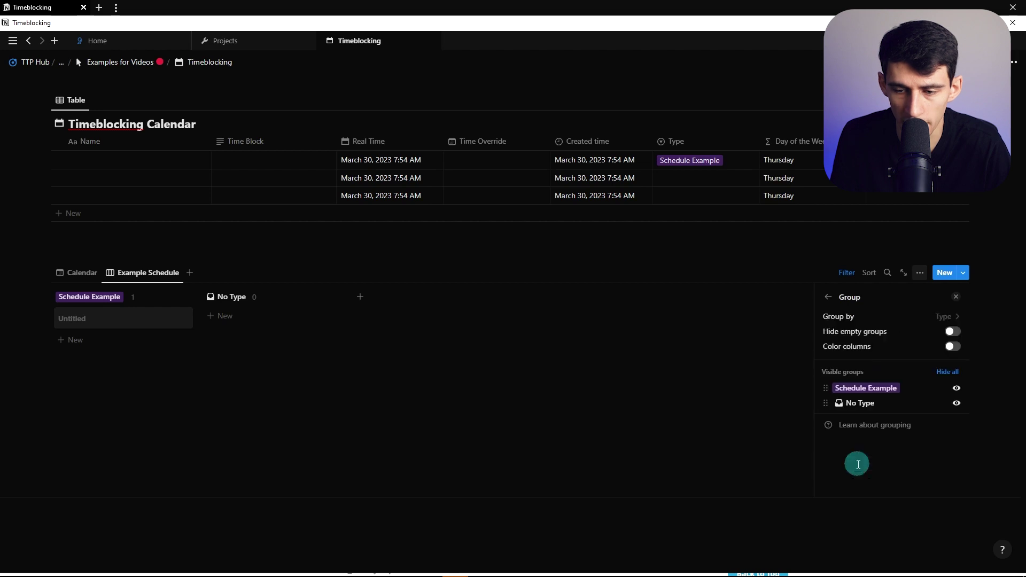
{"action": "left_click", "coordinate": [928, 315]}
{"action": "left_click", "coordinate": [877, 363]}
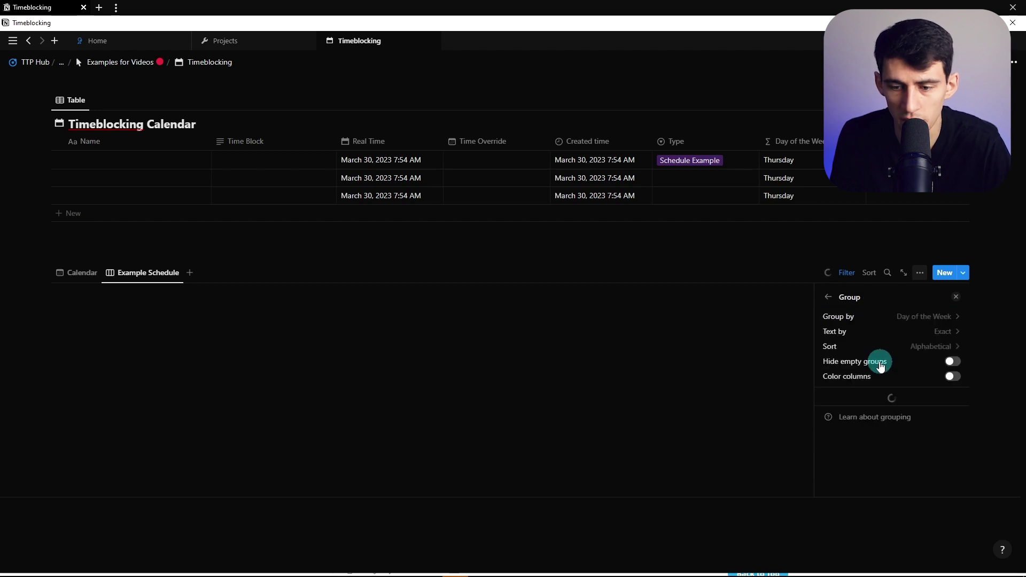
- Set the group sorting of the Example Schedule board to Manual
{"action": "left_click", "coordinate": [946, 347]}
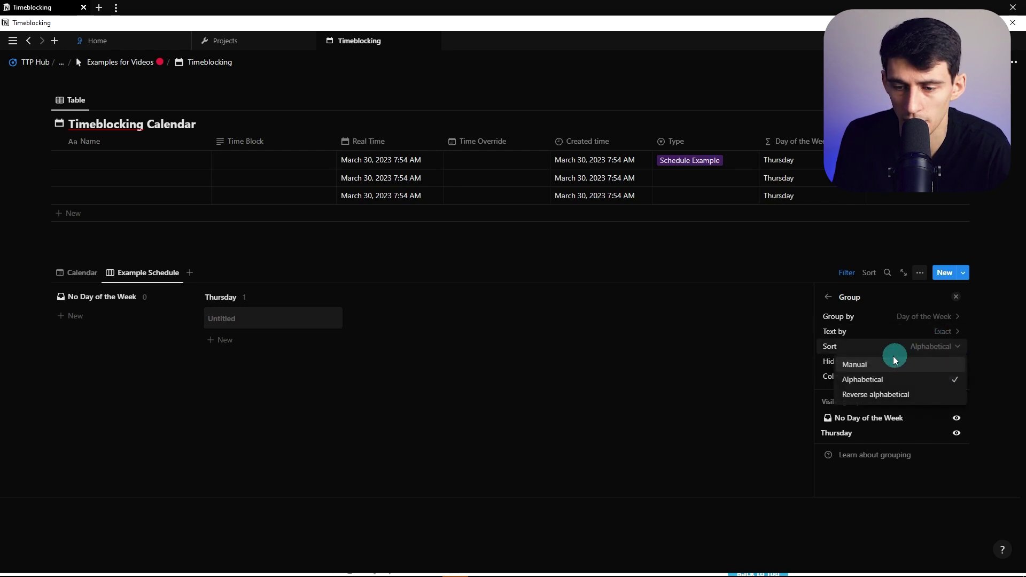
{"action": "left_click", "coordinate": [877, 364]}
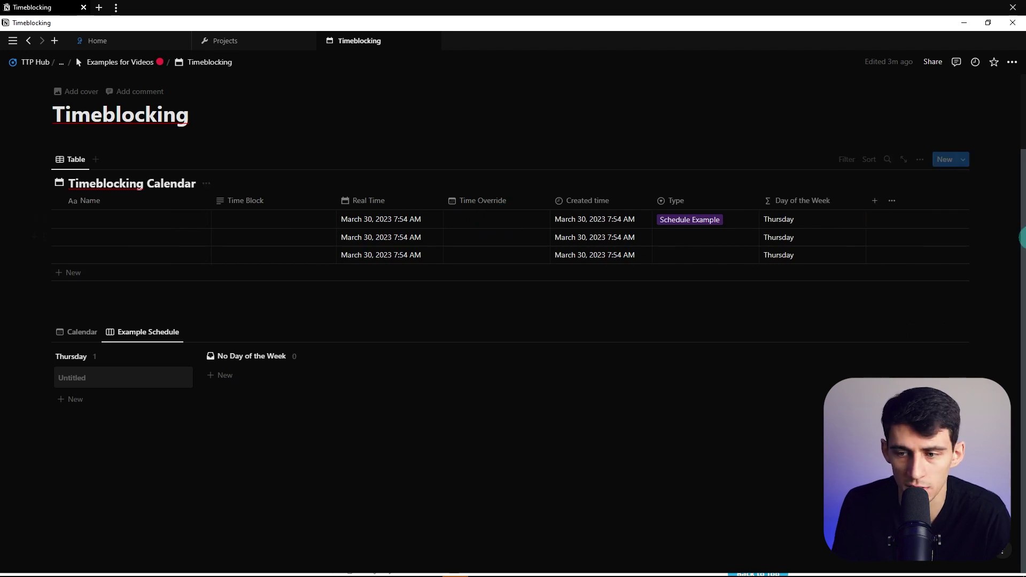
- Duplicate the two blank rows of the Timeblocking Calendar table twice to add four more rows
{"action": "left_click_drag", "start_coordinate": [915, 242], "coordinate": [784, 257]}
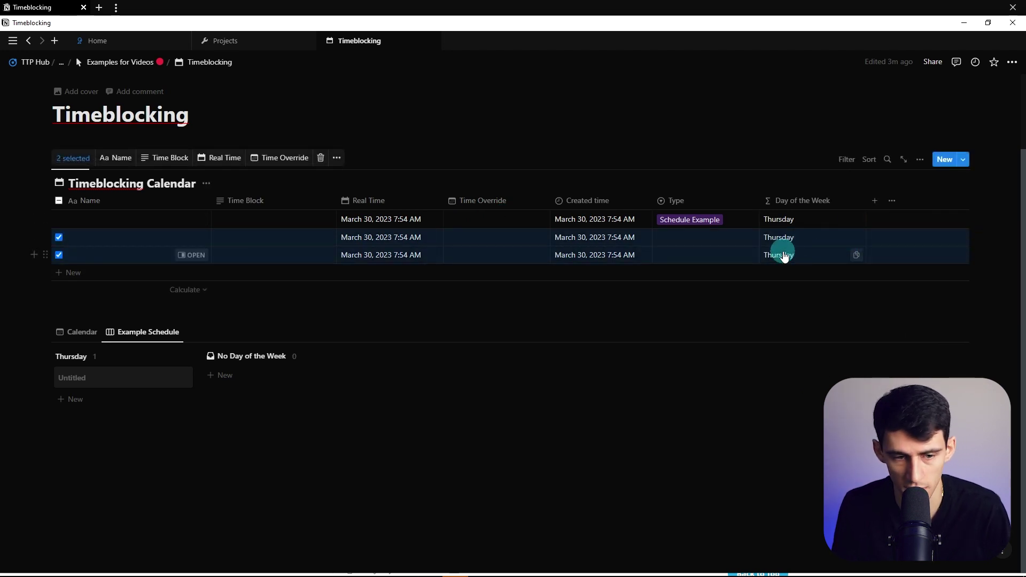
{"action": "key", "text": "ctrl+d"}
{"action": "key", "text": "super"}
{"action": "type", "text": "calc"}
{"action": "key", "text": "Return"}
{"action": "left_click", "coordinate": [977, 243]}
{"action": "left_click_drag", "start_coordinate": [1002, 231], "coordinate": [914, 256]}
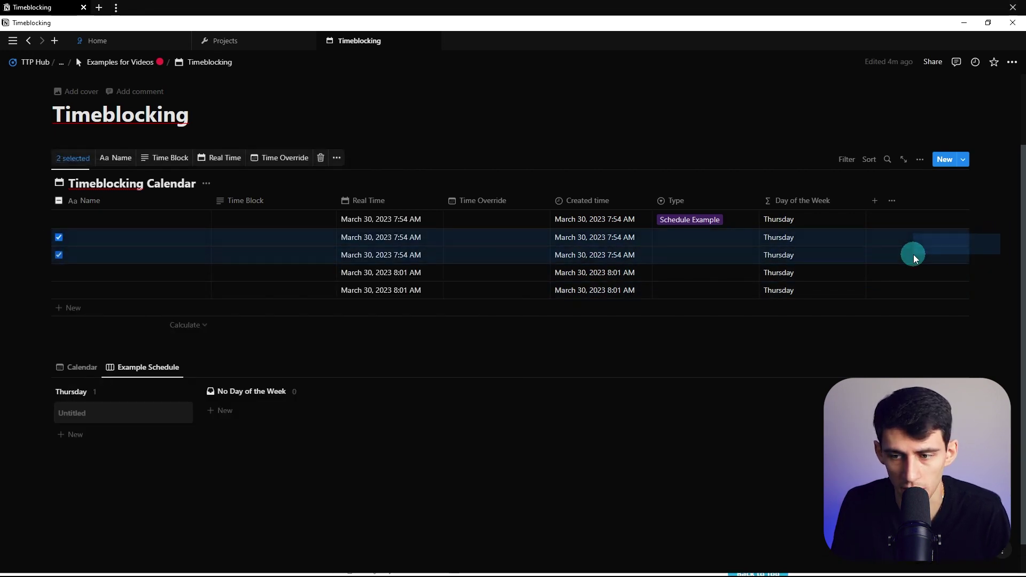
{"action": "key", "text": "ctrl+d"}
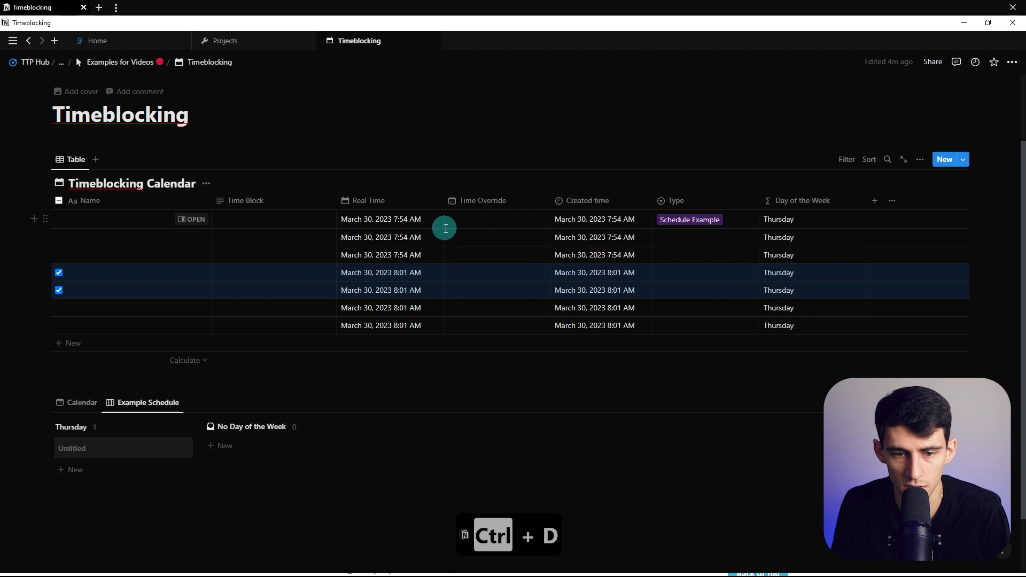
- Fill Time Override for the six rows below the first with March 26, 27, 28, 29, 31 and April 1, 2023
{"action": "left_click", "coordinate": [491, 239]}
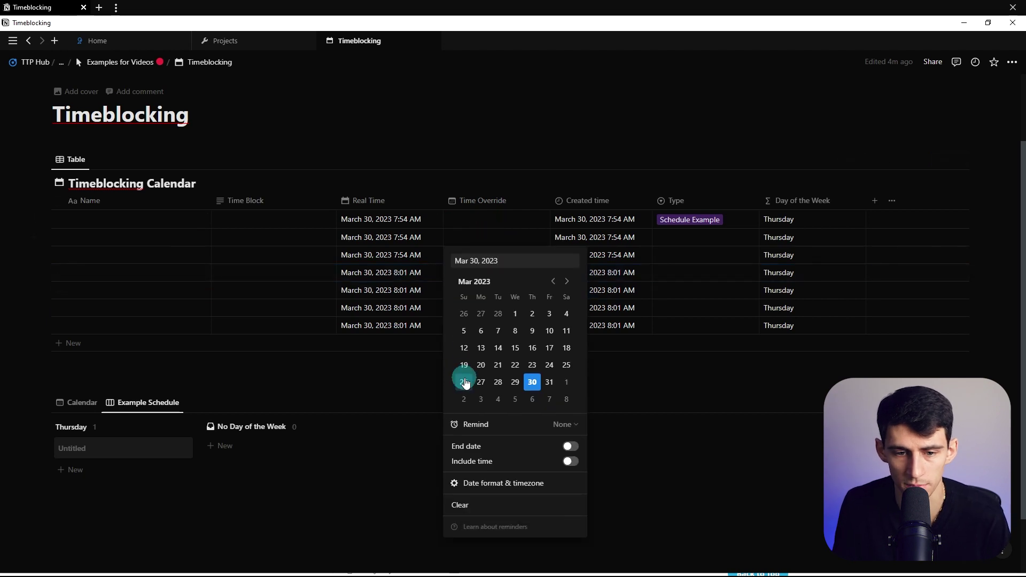
{"action": "left_click", "coordinate": [464, 382]}
{"action": "left_click", "coordinate": [479, 256]}
{"action": "left_click", "coordinate": [481, 400]}
{"action": "left_click", "coordinate": [473, 273]}
{"action": "left_click", "coordinate": [499, 411]}
{"action": "left_click", "coordinate": [495, 290]}
{"action": "left_click", "coordinate": [516, 411]}
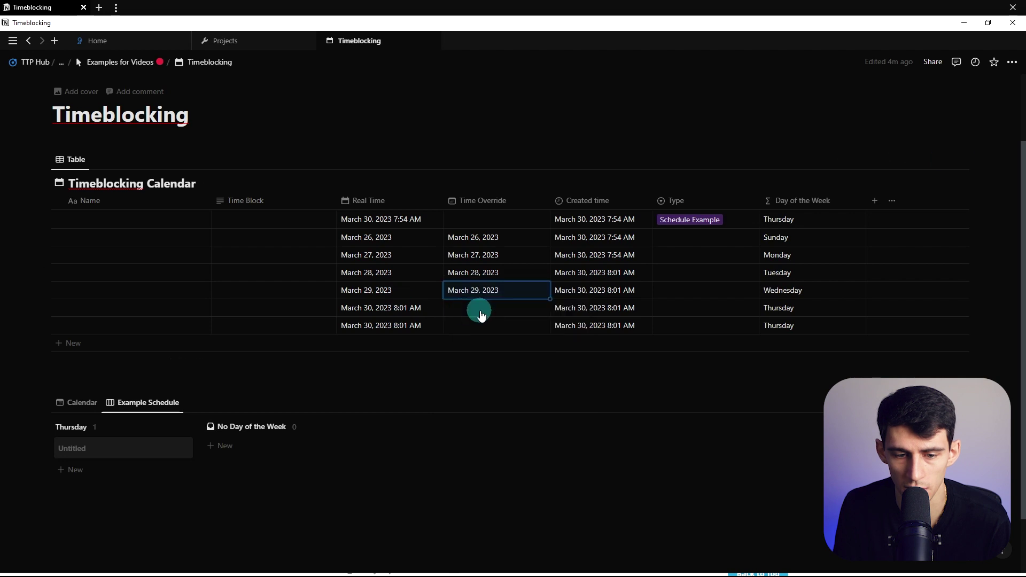
{"action": "left_click", "coordinate": [479, 307]}
{"action": "left_click", "coordinate": [549, 429]}
{"action": "left_click", "coordinate": [465, 328]}
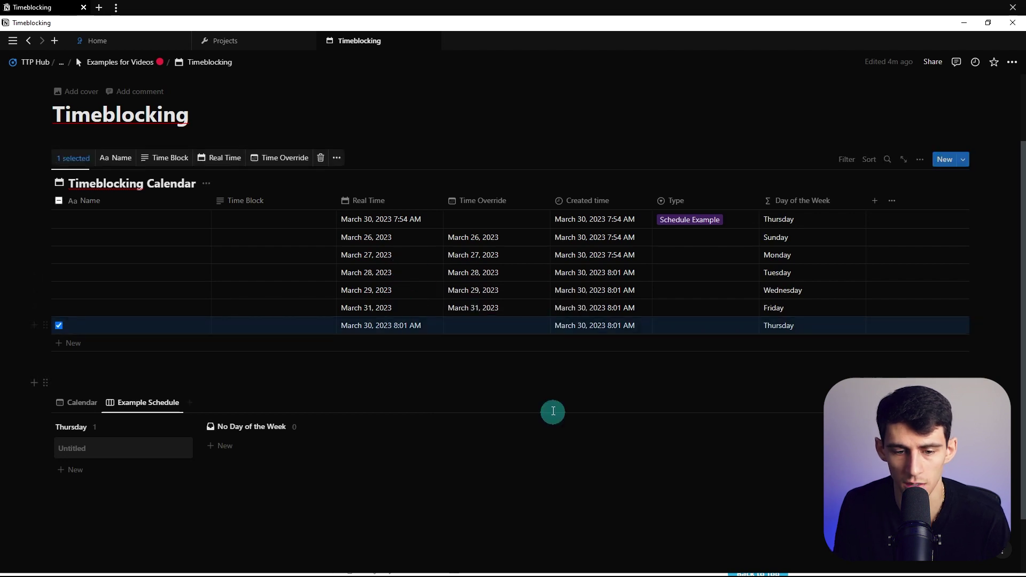
{"action": "left_click", "coordinate": [574, 339]}
- Fill the first row's Schedule Example type down through all remaining rows of the table
{"action": "left_click", "coordinate": [689, 219]}
{"action": "key", "text": "Escape"}
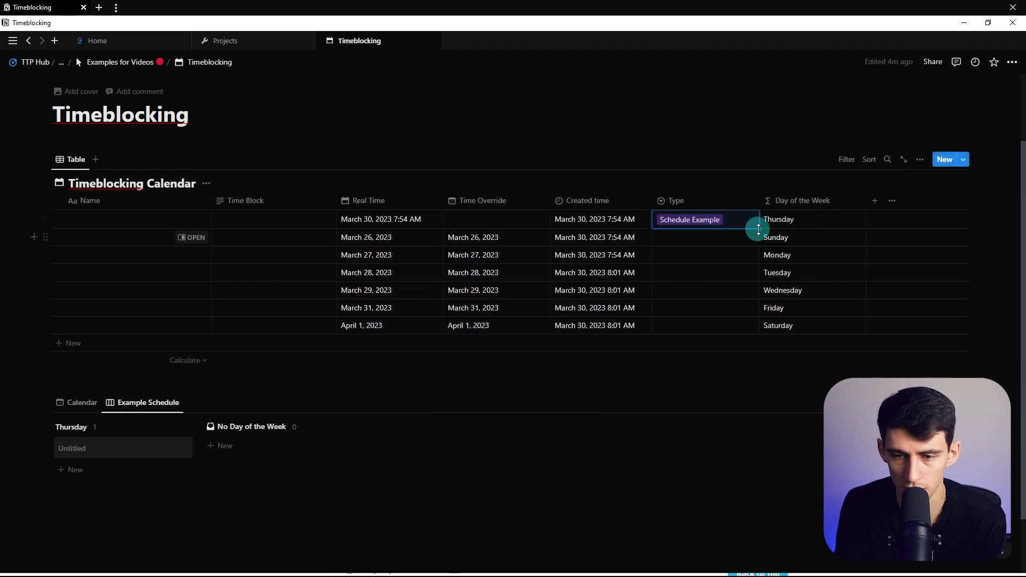
{"action": "left_click_drag", "start_coordinate": [759, 229], "coordinate": [759, 325]}
- Hide the No Day of the Week group and order the board's weekday groups from Sunday to Saturday
{"action": "scroll", "coordinate": [855, 321], "scroll_direction": "down", "scroll_amount": 2}
{"action": "left_click", "coordinate": [920, 352]}
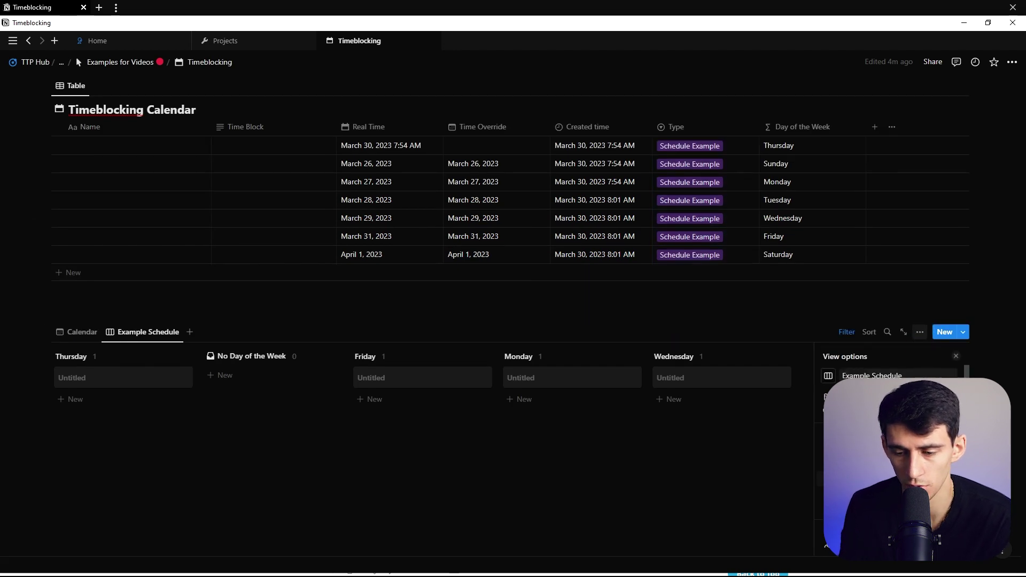
{"action": "left_click", "coordinate": [849, 475]}
{"action": "left_click", "coordinate": [831, 439]}
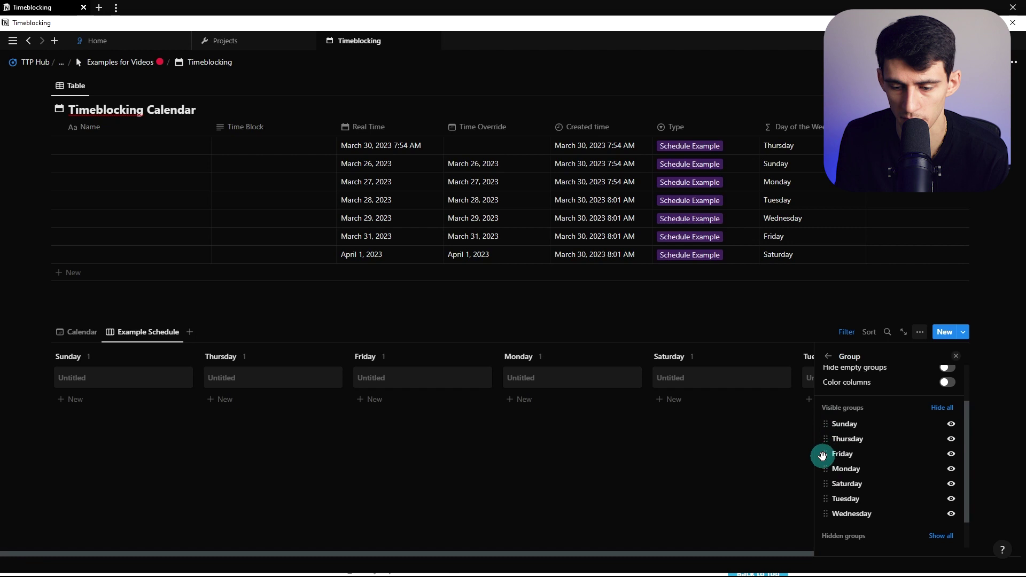
{"action": "left_click_drag", "start_coordinate": [825, 435], "coordinate": [826, 439]}
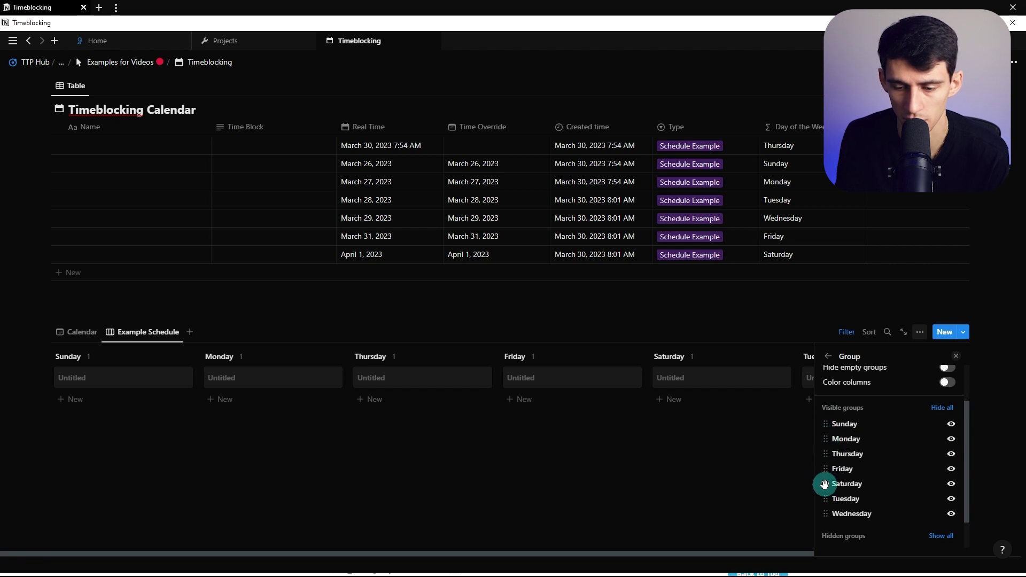
{"action": "left_click_drag", "start_coordinate": [825, 506], "coordinate": [823, 468]}
- Set the Example Schedule board's card size to Small and reopen its view options
{"action": "left_click", "coordinate": [916, 333]}
{"action": "left_click", "coordinate": [820, 400]}
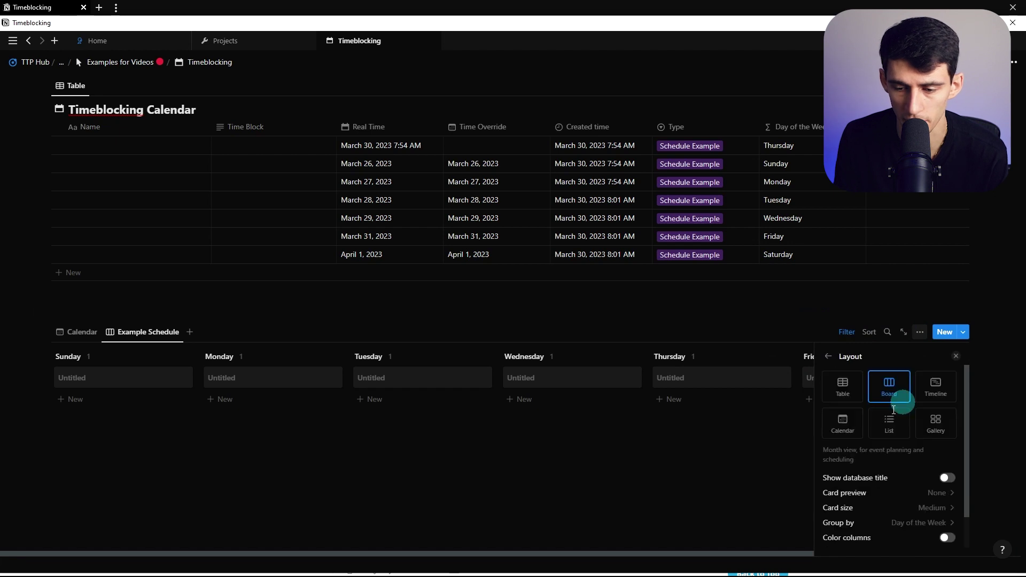
{"action": "left_click", "coordinate": [914, 507]}
{"action": "left_click", "coordinate": [850, 525]}
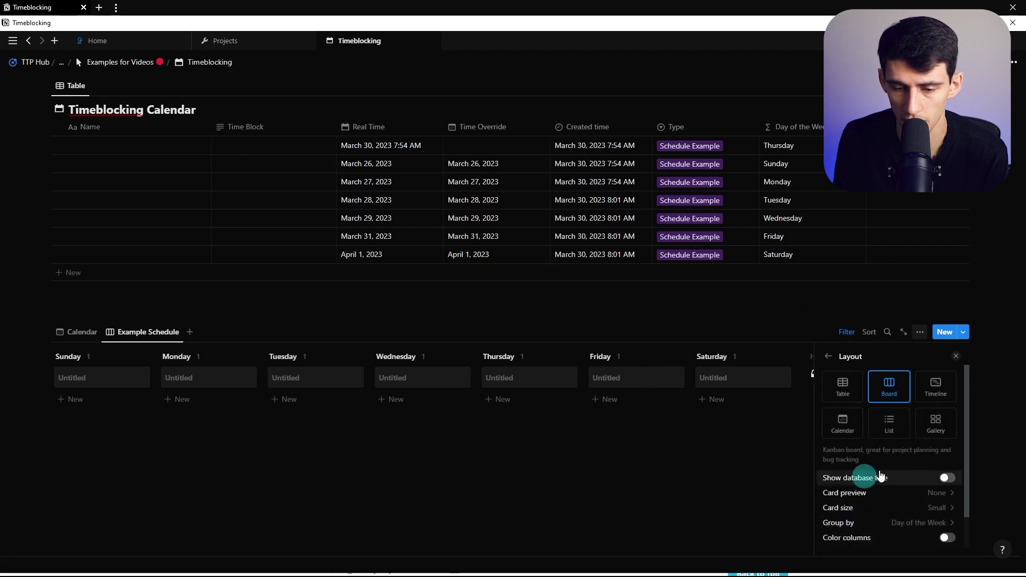
{"action": "scroll", "coordinate": [914, 441], "scroll_direction": "down", "scroll_amount": 1}
{"action": "key", "text": "Escape"}
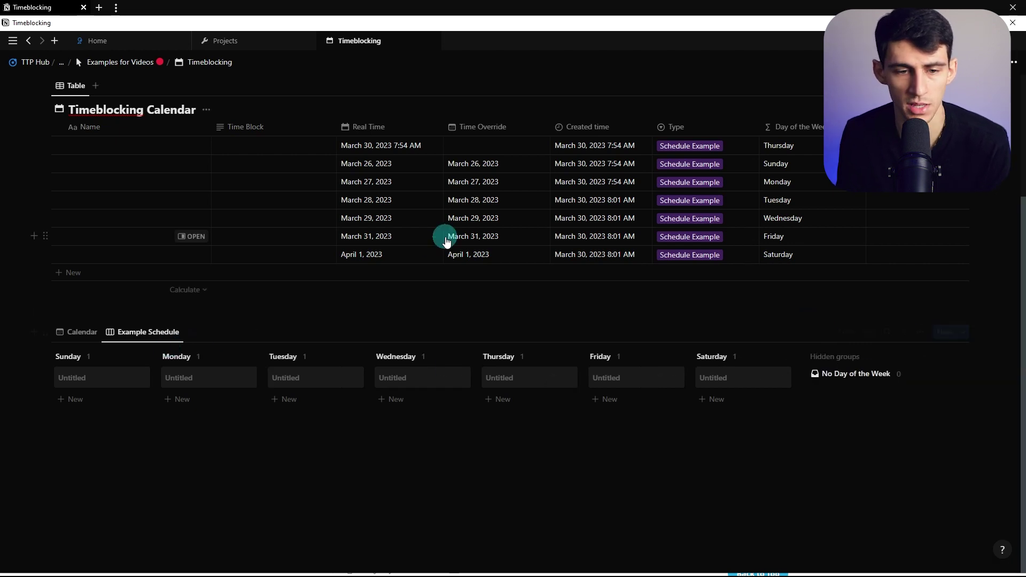
{"action": "left_click", "coordinate": [920, 332]}
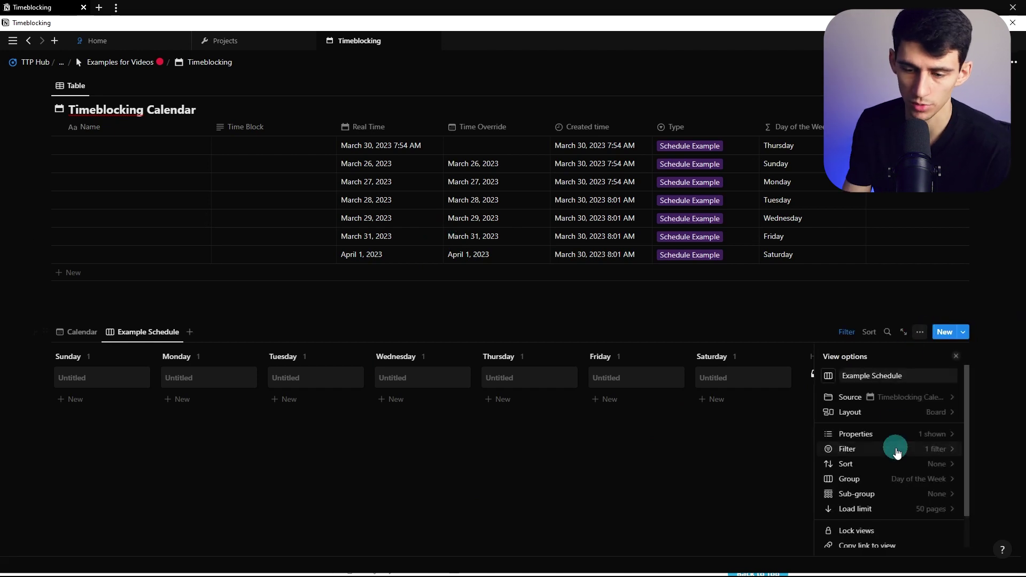
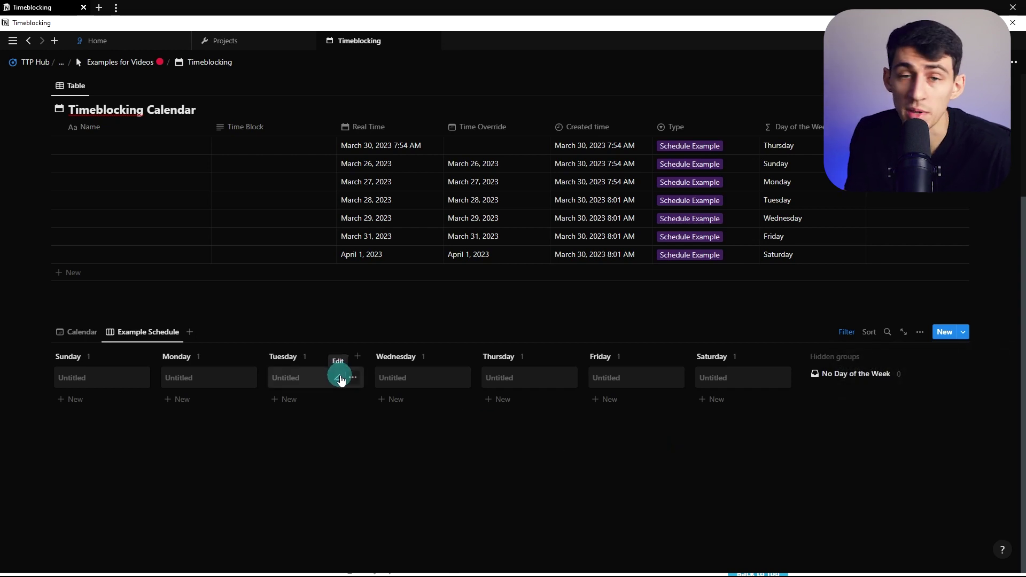
- Name the Monday card Workout, set its Time Block to 8:00 AM - 9:00 AM, and give it the flexed-arm emoji icon
{"action": "left_click", "coordinate": [230, 378]}
{"action": "type", "text": "Workout"}
{"action": "left_click", "coordinate": [201, 395]}
{"action": "type", "text": "8:00 AM -"}
{"action": "type", "text": " 98"}
{"action": "key", "text": "BackSpace"}
{"action": "type", "text": ":00 AM"}
{"action": "left_click", "coordinate": [170, 377]}
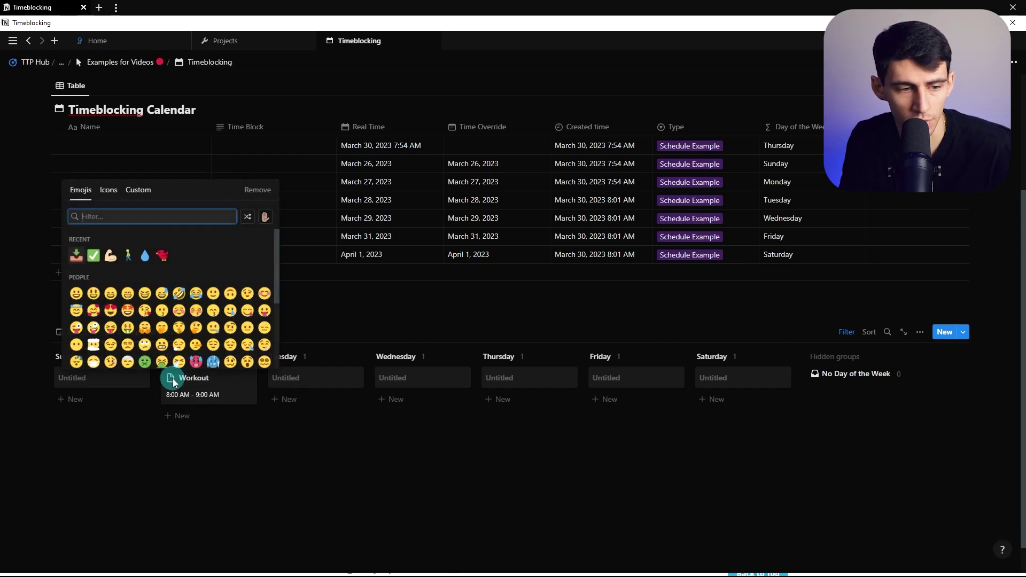
{"action": "left_click", "coordinate": [111, 256]}
- Duplicate the Workout card for Wednesday and Friday, with Time Override dates of March 29 and March 31, 2023
{"action": "right_click", "coordinate": [193, 377]}
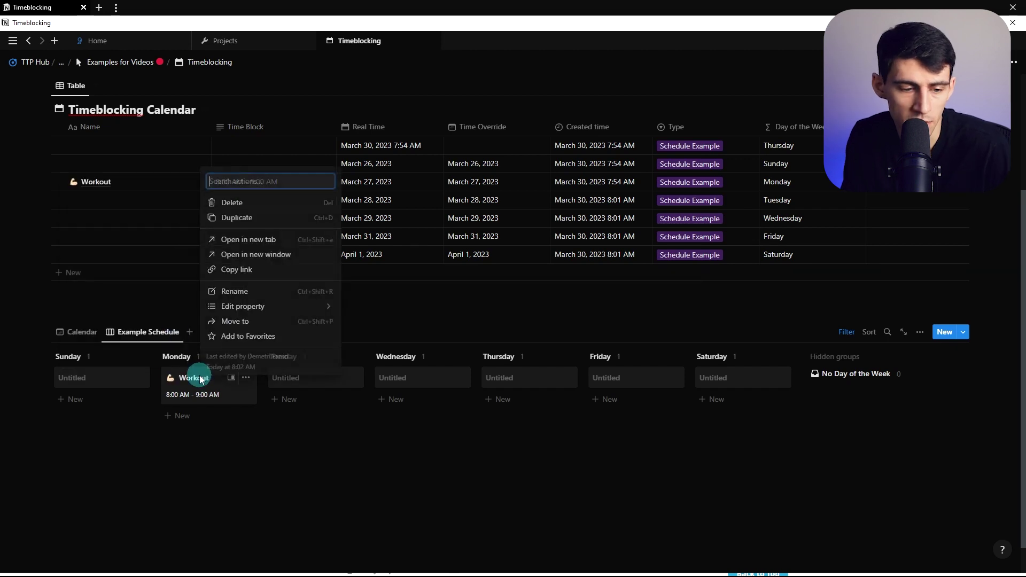
{"action": "left_click", "coordinate": [250, 218]}
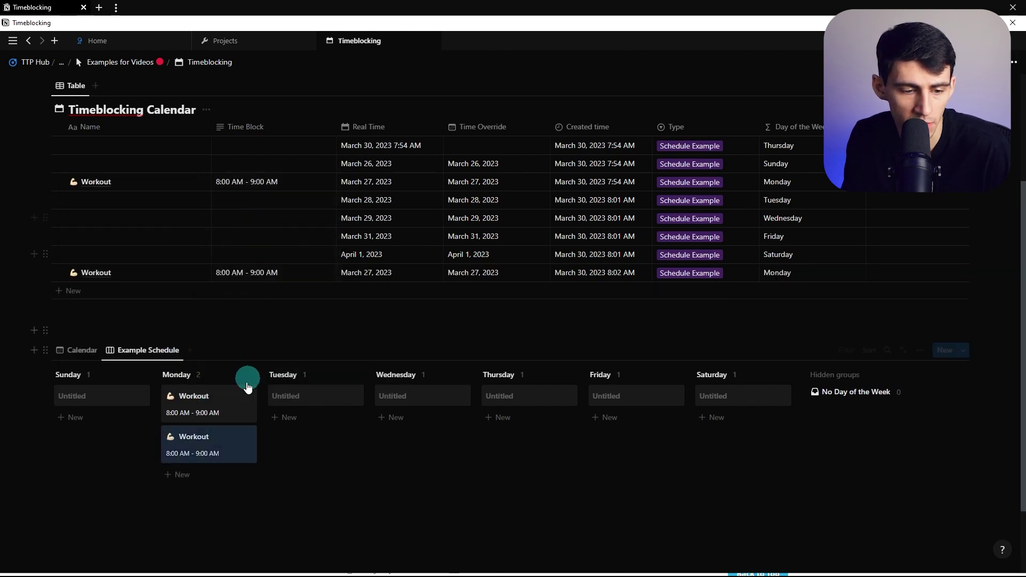
{"action": "left_click", "coordinate": [479, 273]}
{"action": "left_click", "coordinate": [516, 411]}
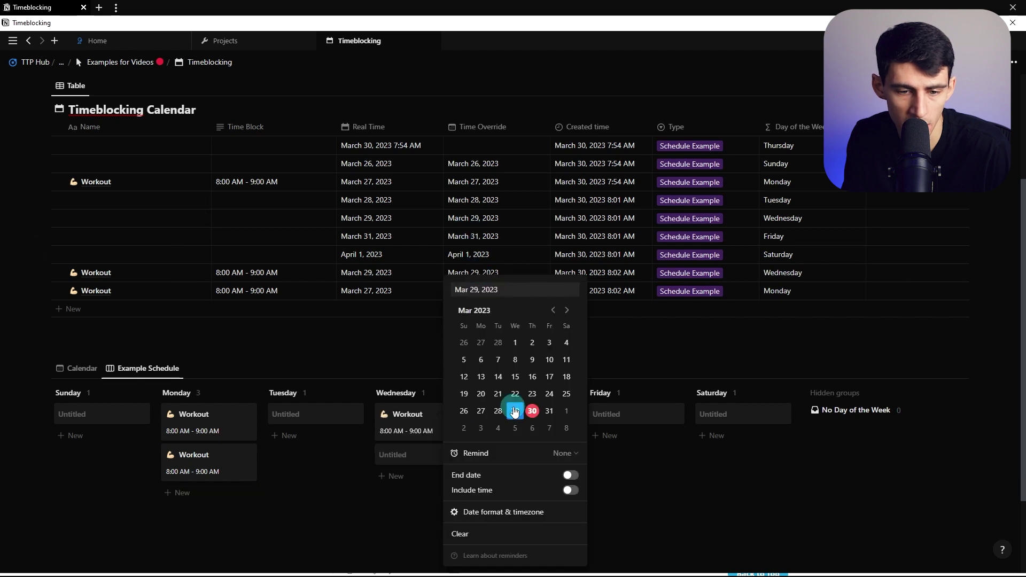
{"action": "left_click", "coordinate": [549, 411]}
{"action": "left_click", "coordinate": [348, 235]}
- Name the Tuesday card Record Videos and set its Time Block to 7:30 AM - 9:00 AM
{"action": "scroll", "coordinate": [749, 403], "scroll_direction": "down", "scroll_amount": 2}
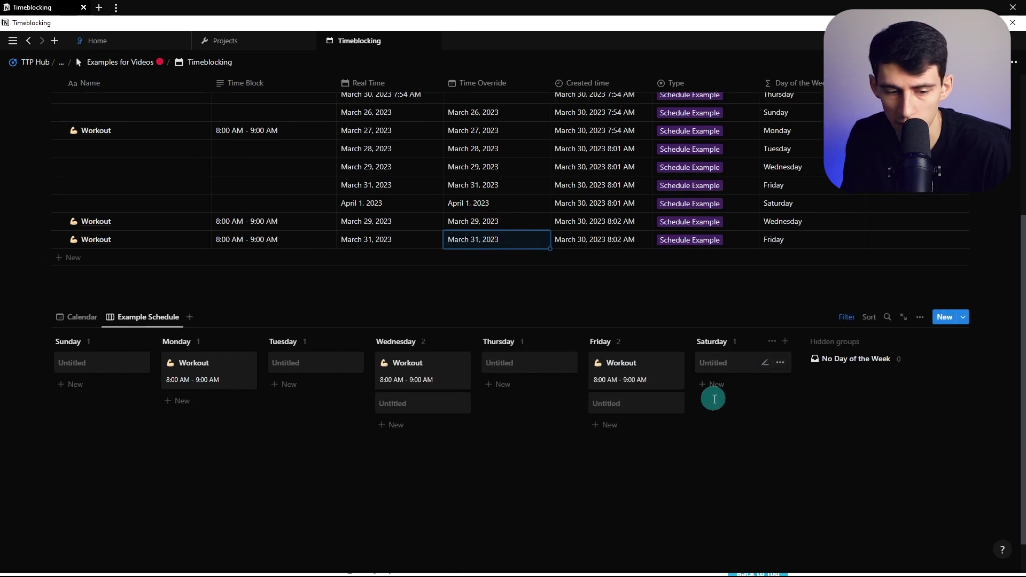
{"action": "scroll", "coordinate": [287, 390], "scroll_direction": "down", "scroll_amount": 1}
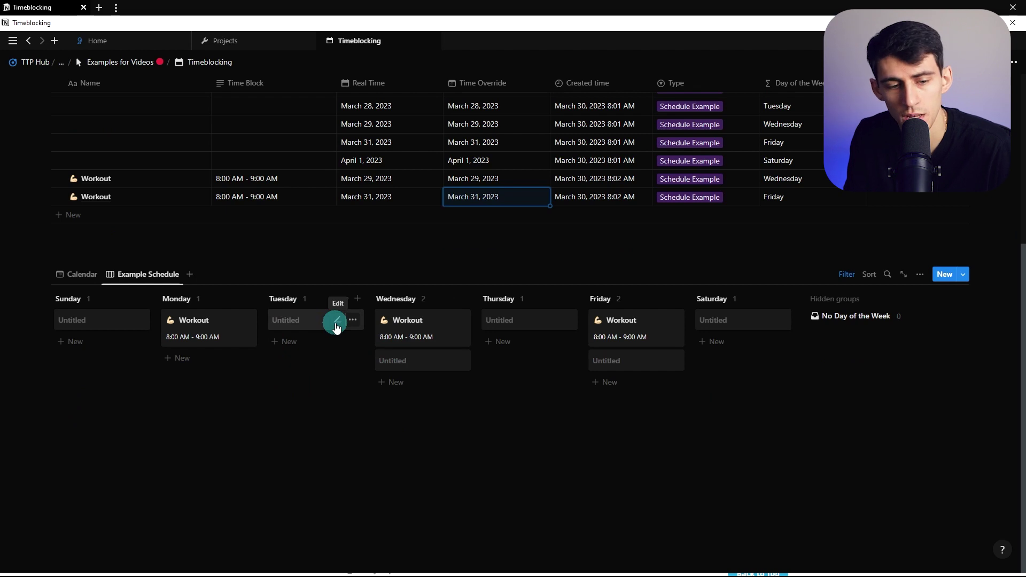
{"action": "left_click", "coordinate": [337, 320]}
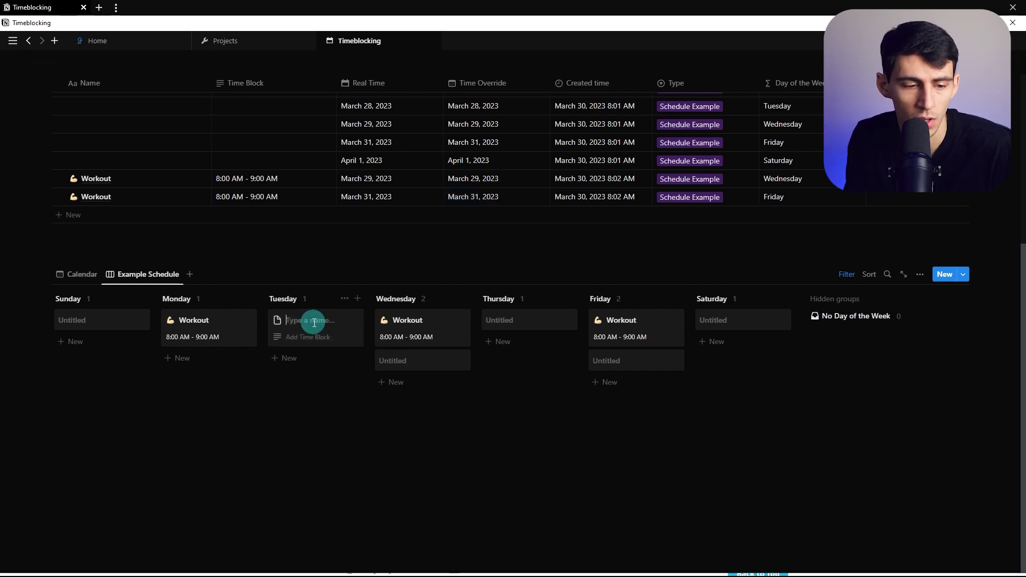
{"action": "type", "text": "Recor"}
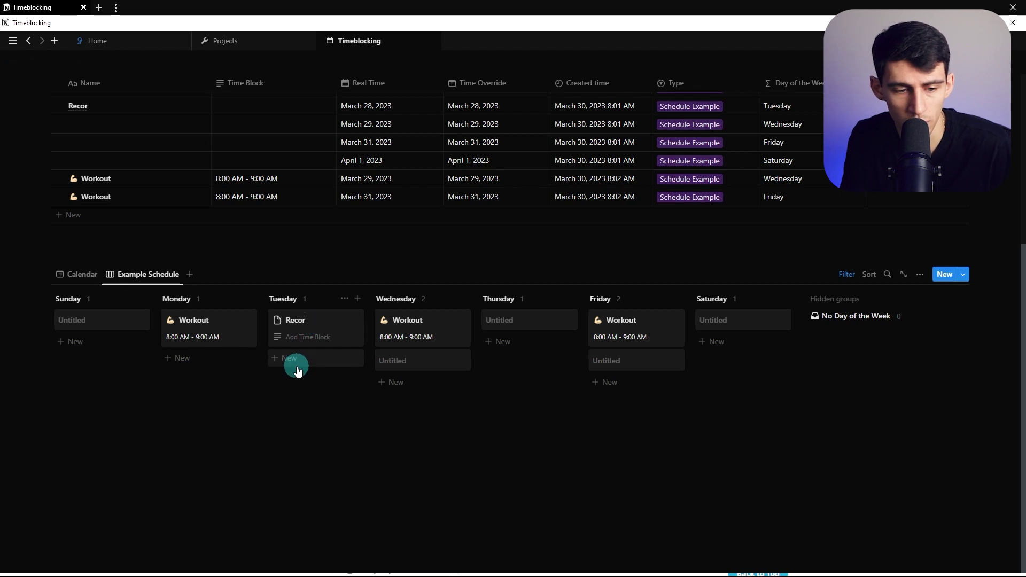
{"action": "type", "text": "d Videos"}
{"action": "left_click", "coordinate": [309, 337]}
{"action": "type", "text": "7:30 AM - 9:00 AM"}
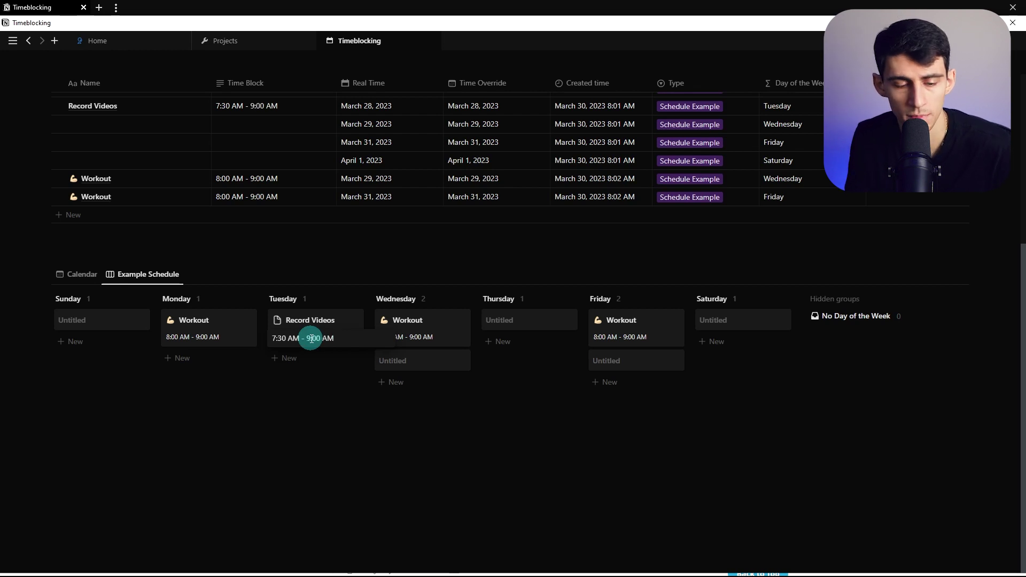
- Make the Time Block text bold on the Record Videos and Workout cards
{"action": "key", "text": "ctrl+a"}
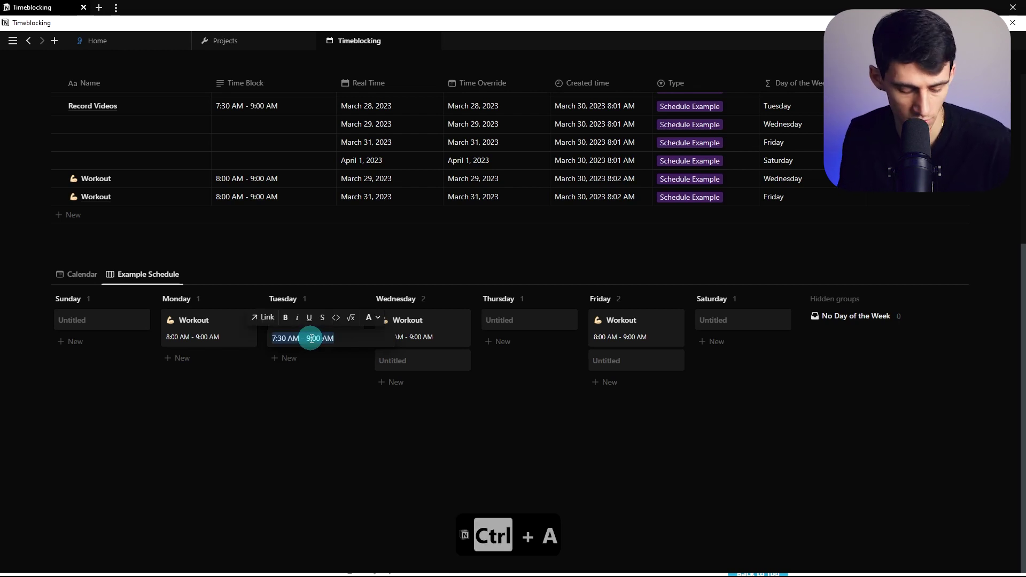
{"action": "key", "text": "ctrl+b"}
{"action": "key", "text": "Escape"}
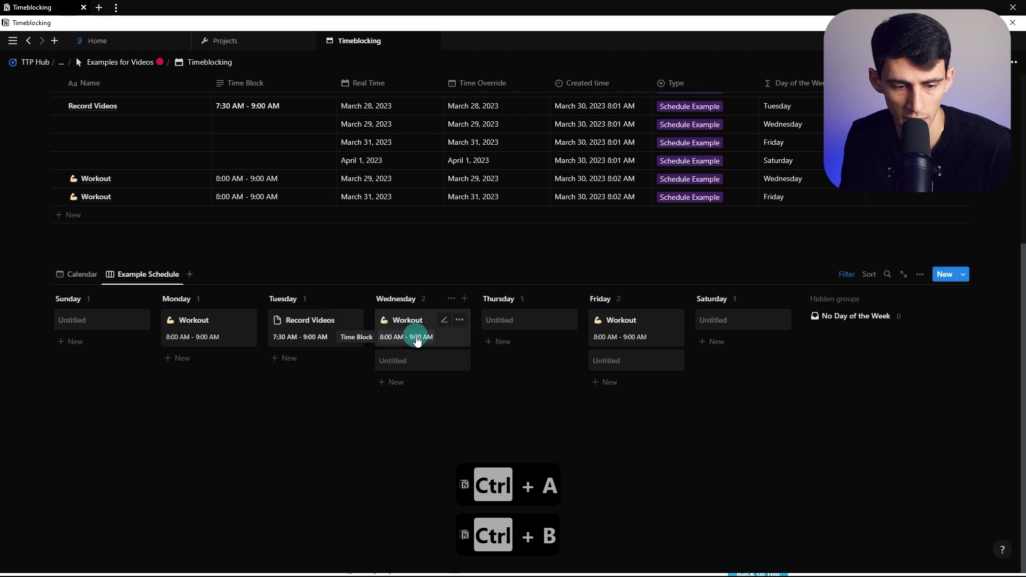
{"action": "triple_click", "coordinate": [417, 341]}
{"action": "key", "text": "ctrl+b"}
{"action": "key", "text": "Escape"}
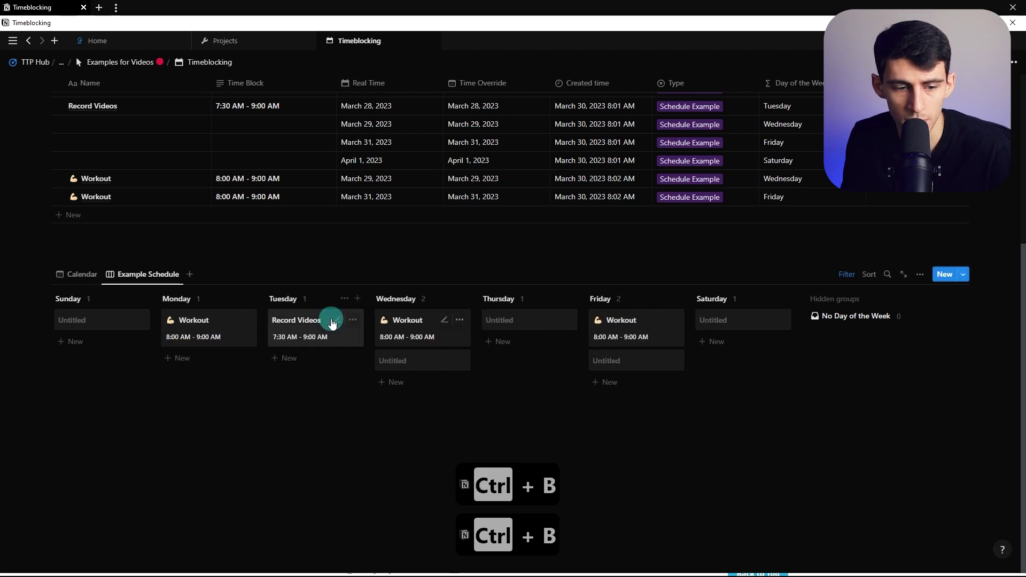
- Search the emojis for video and set a movie camera as the Record Videos card's icon
{"action": "left_click", "coordinate": [335, 320]}
{"action": "left_click", "coordinate": [268, 322]}
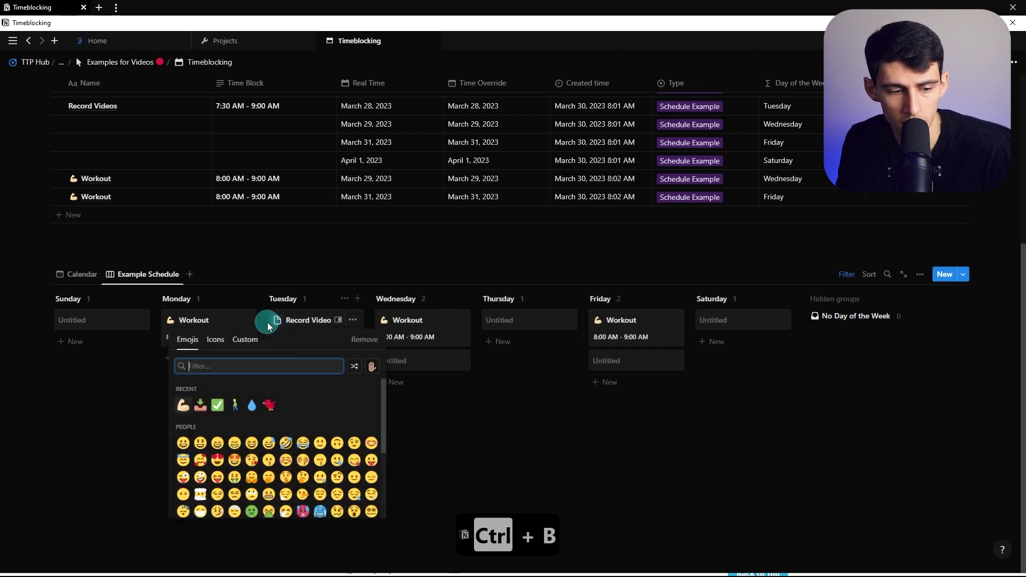
{"action": "type", "text": "mic"}
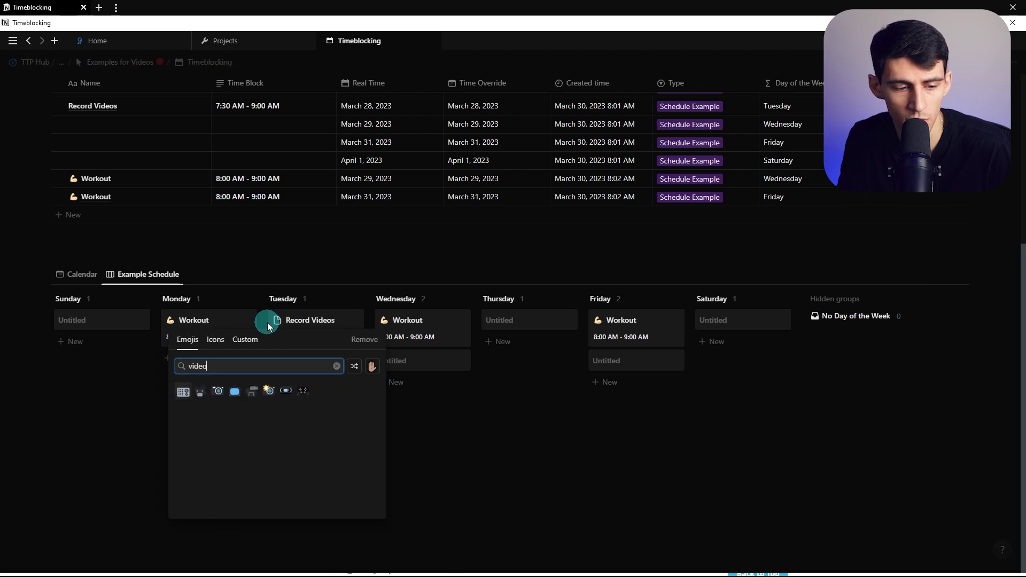
{"action": "key", "text": "Return"}
- Duplicate the Record Videos card and set one copy's Time Override to March 30, 2023
{"action": "right_click", "coordinate": [328, 325]}
{"action": "left_click", "coordinate": [324, 374]}
{"action": "left_click", "coordinate": [300, 337]}
{"action": "left_click", "coordinate": [595, 214]}
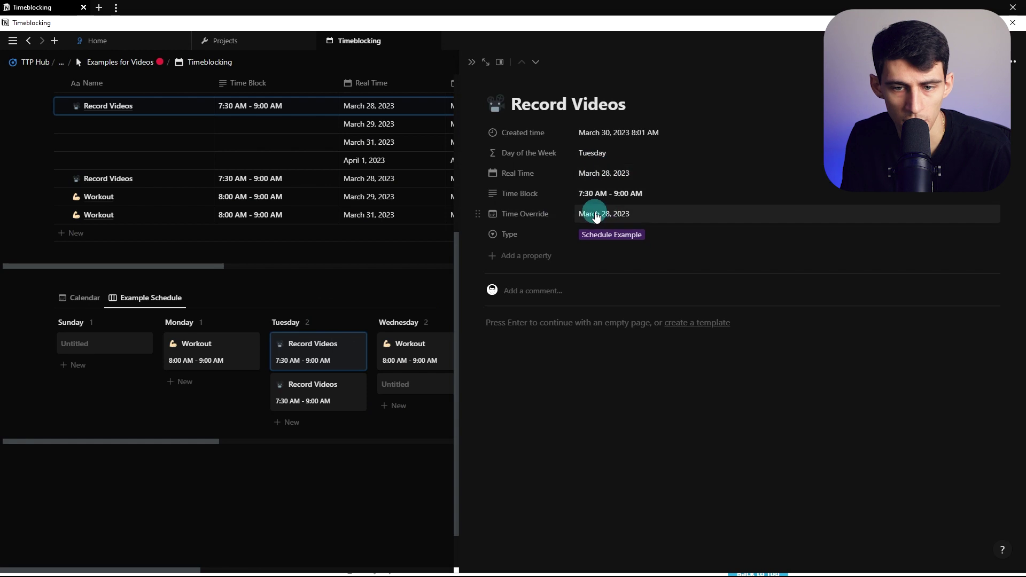
{"action": "left_click", "coordinate": [663, 359]}
{"action": "key", "text": "Escape"}
{"action": "key", "text": "Escape"}
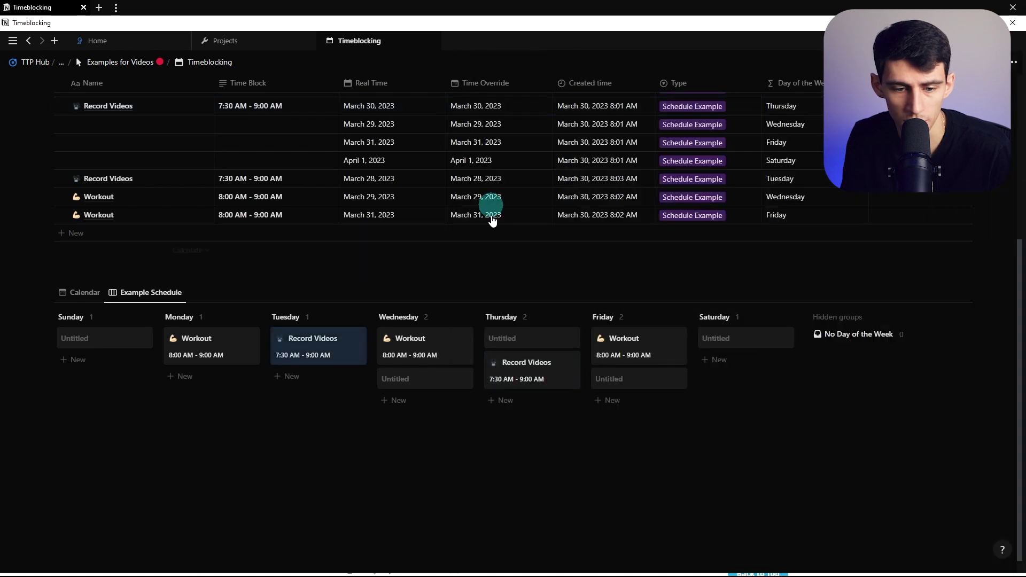
- Name the untitled Thursday card Call Mom and set its Time Block to 7:00 PM - 8:00 PM
{"action": "left_click", "coordinate": [551, 338]}
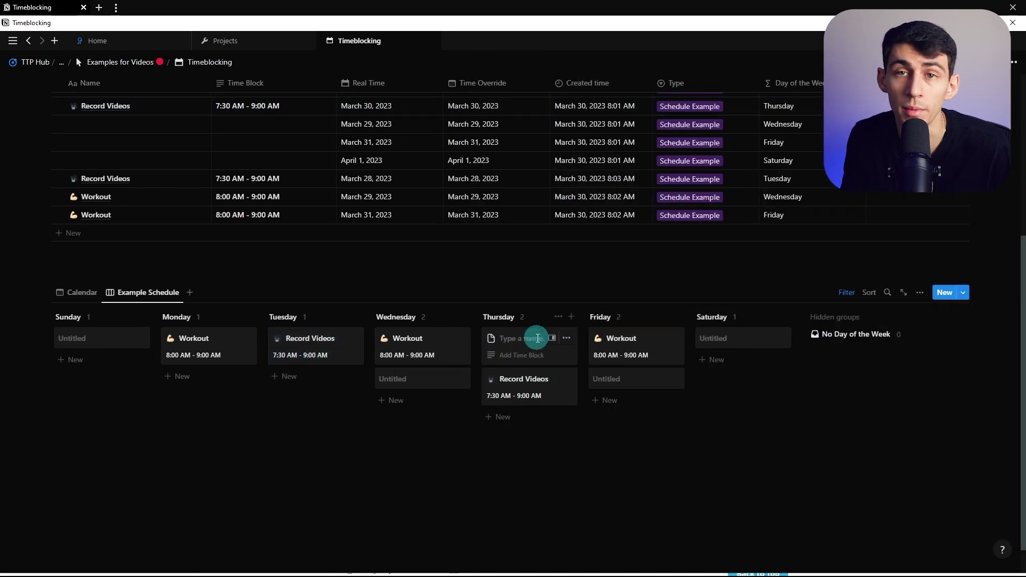
{"action": "type", "text": "Call Mom"}
{"action": "left_click", "coordinate": [528, 356]}
{"action": "type", "text": "7:00 PM -"}
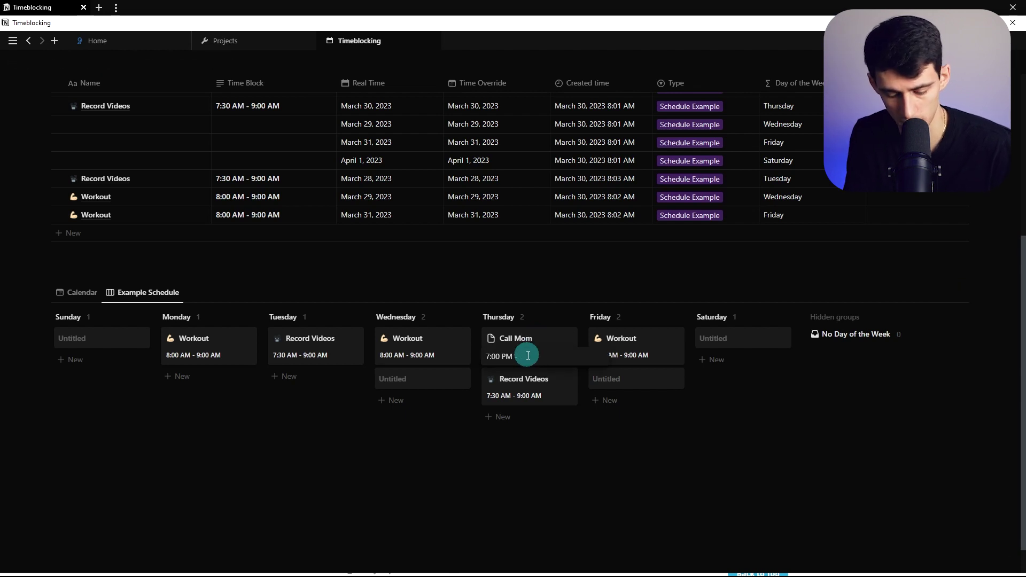
- Try sorting the Example Schedule board by Time Block in descending order and remove the sort again
{"action": "left_click", "coordinate": [869, 293]}
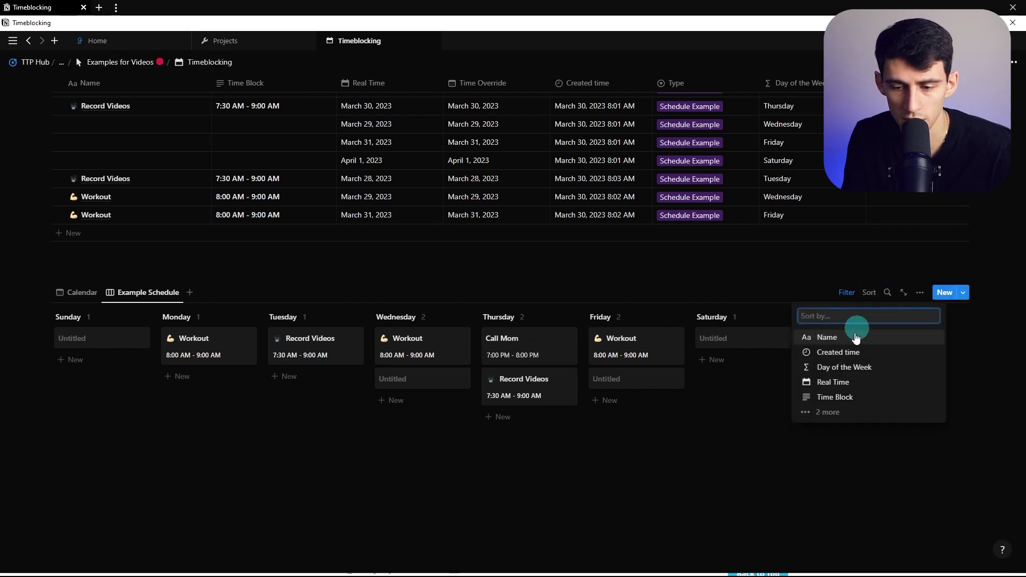
{"action": "left_click", "coordinate": [834, 396]}
{"action": "left_click", "coordinate": [122, 340]}
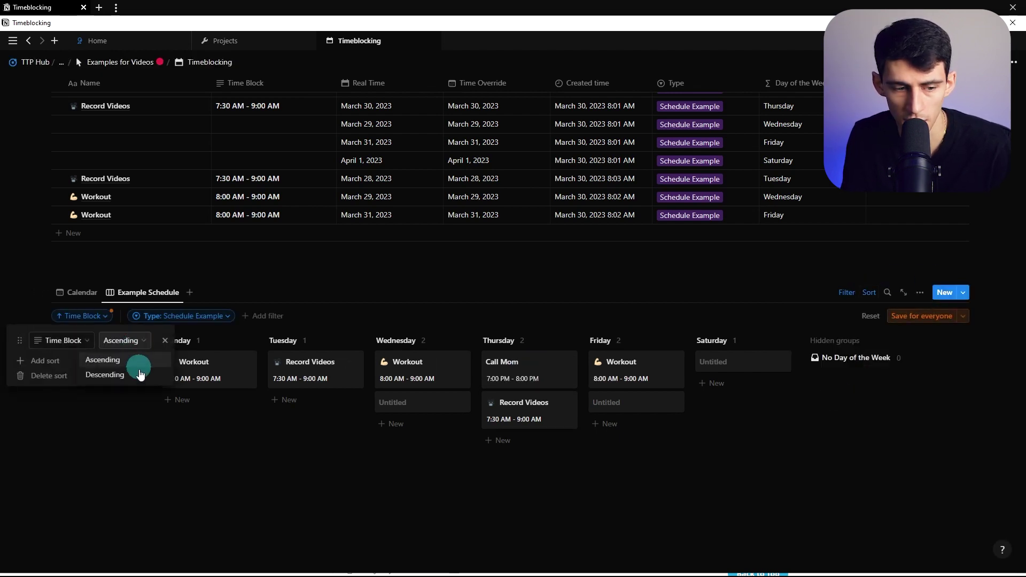
{"action": "left_click", "coordinate": [105, 375]}
{"action": "left_click", "coordinate": [132, 380]}
- Move Record Videos above Call Mom in the Thursday column and give Call Mom a telephone emoji icon
{"action": "left_click_drag", "start_coordinate": [538, 419], "coordinate": [529, 357]}
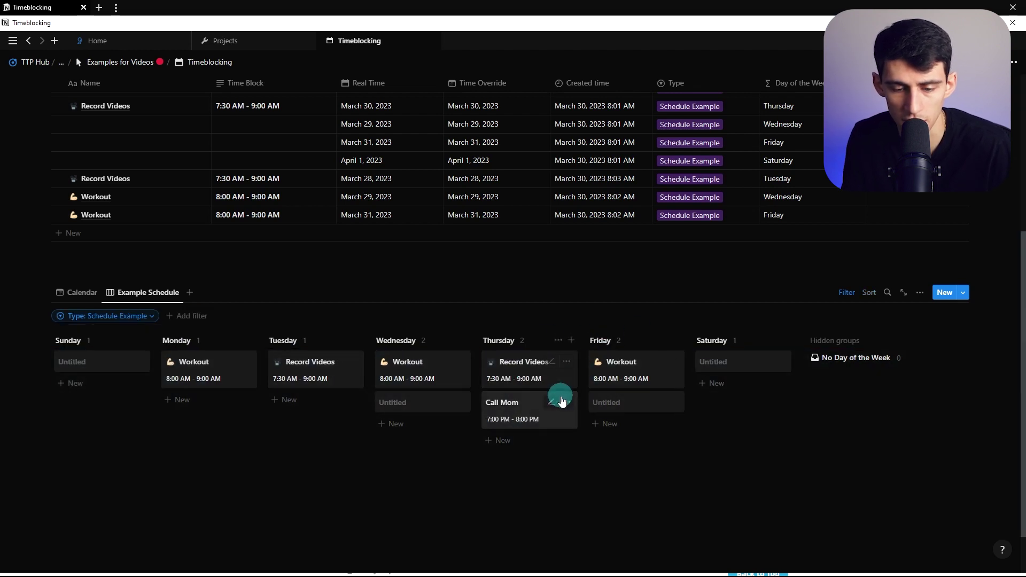
{"action": "left_click", "coordinate": [491, 403]}
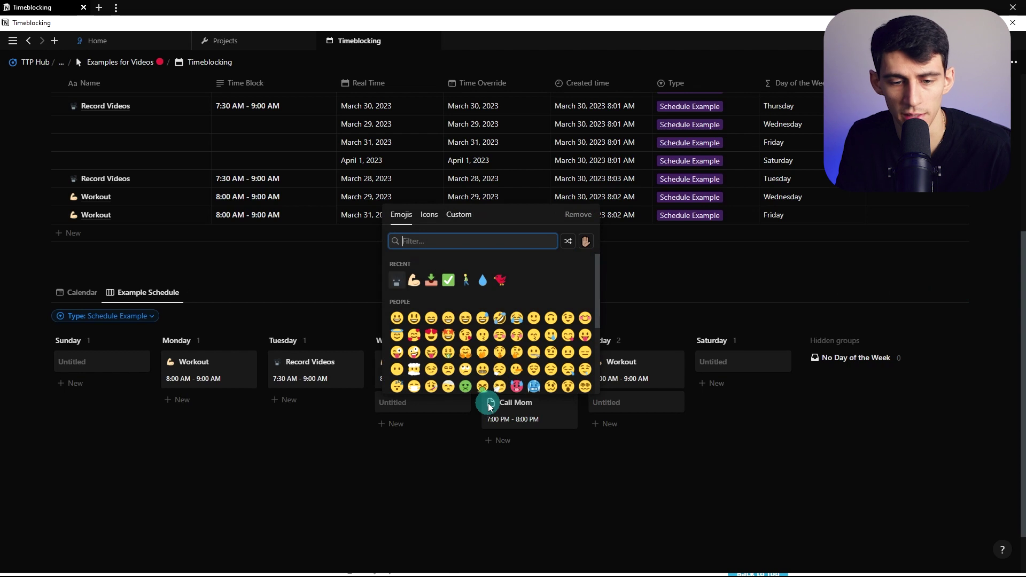
{"action": "left_click", "coordinate": [568, 369]}
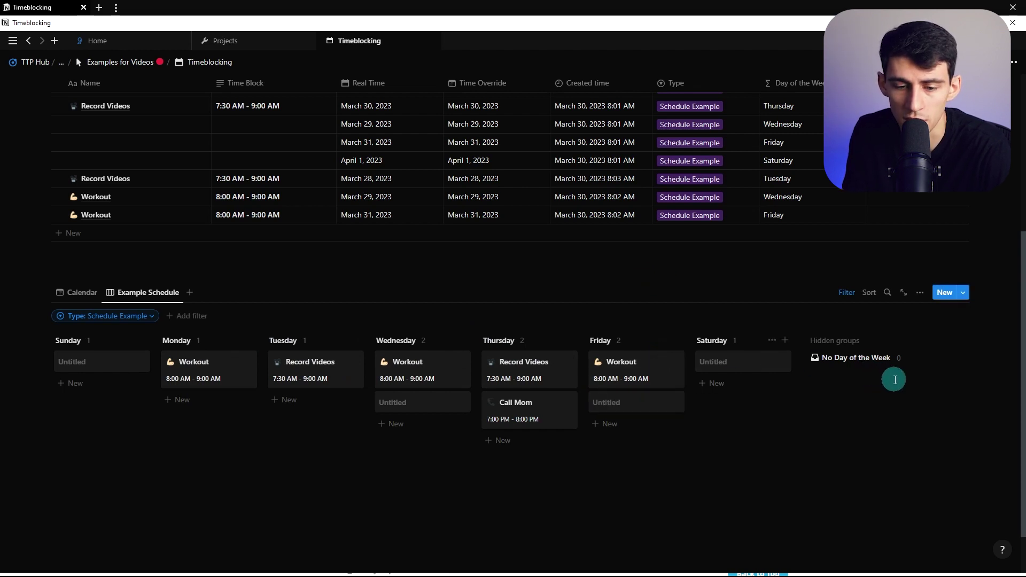
- Duplicate the Monday Workout card, set one copy's Time Override to March 26, 2023, and place it first in the Sunday column
{"action": "left_click", "coordinate": [123, 371]}
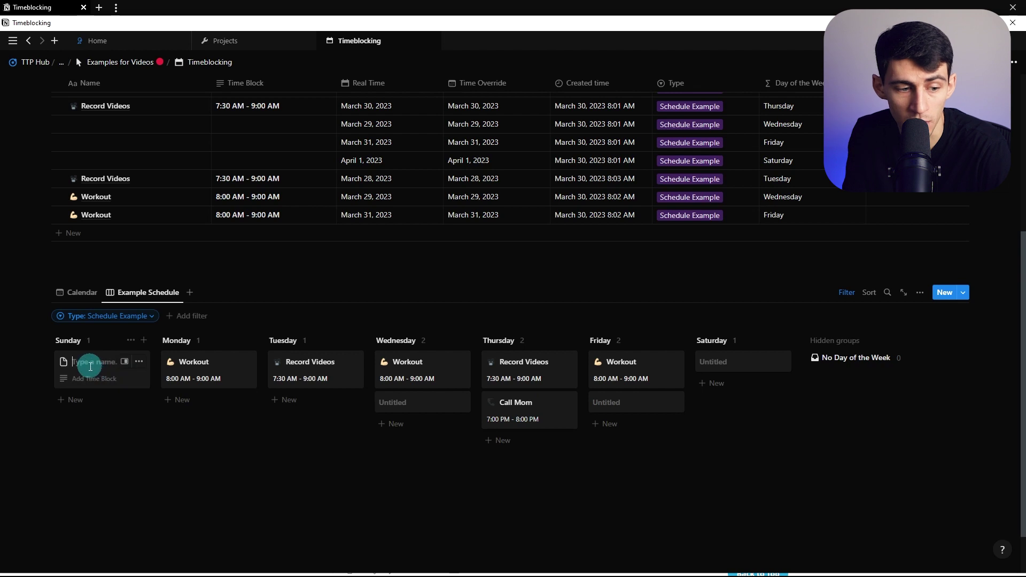
{"action": "right_click", "coordinate": [216, 362]}
{"action": "left_click", "coordinate": [243, 203]}
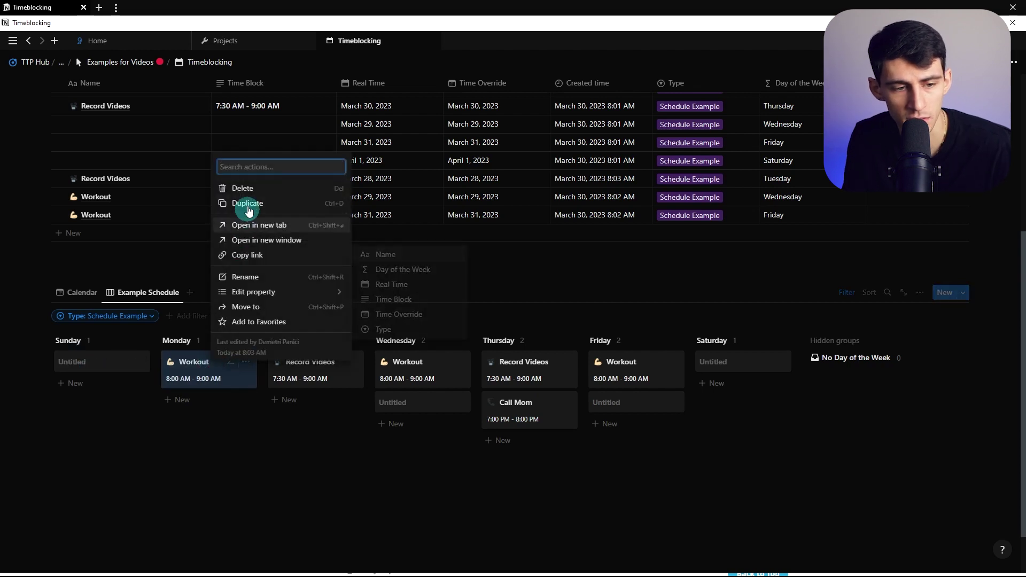
{"action": "left_click", "coordinate": [190, 369]}
{"action": "left_click", "coordinate": [603, 213]}
{"action": "left_click", "coordinate": [595, 358]}
{"action": "left_click", "coordinate": [266, 259]}
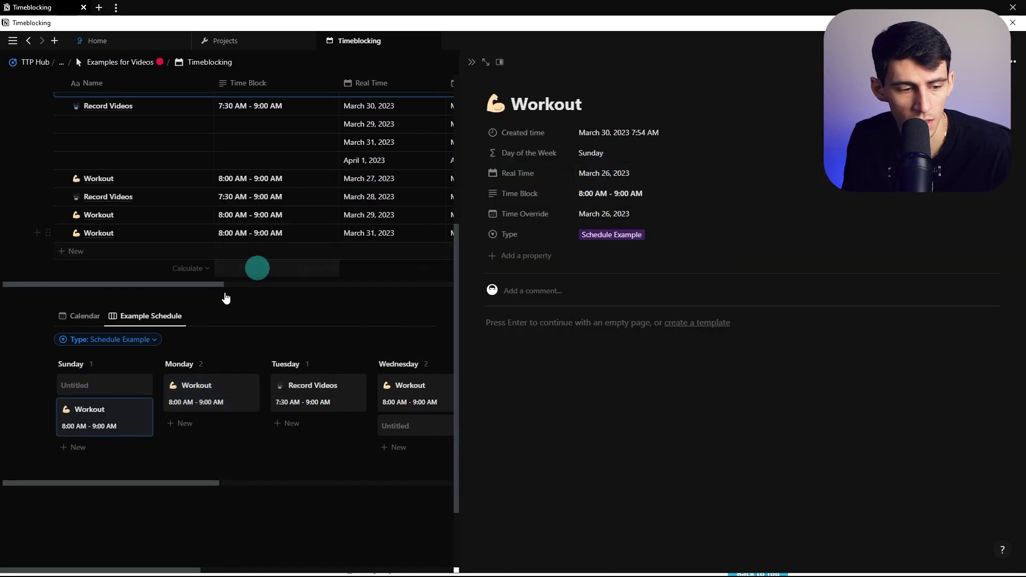
{"action": "left_click_drag", "start_coordinate": [85, 385], "coordinate": [108, 434]}
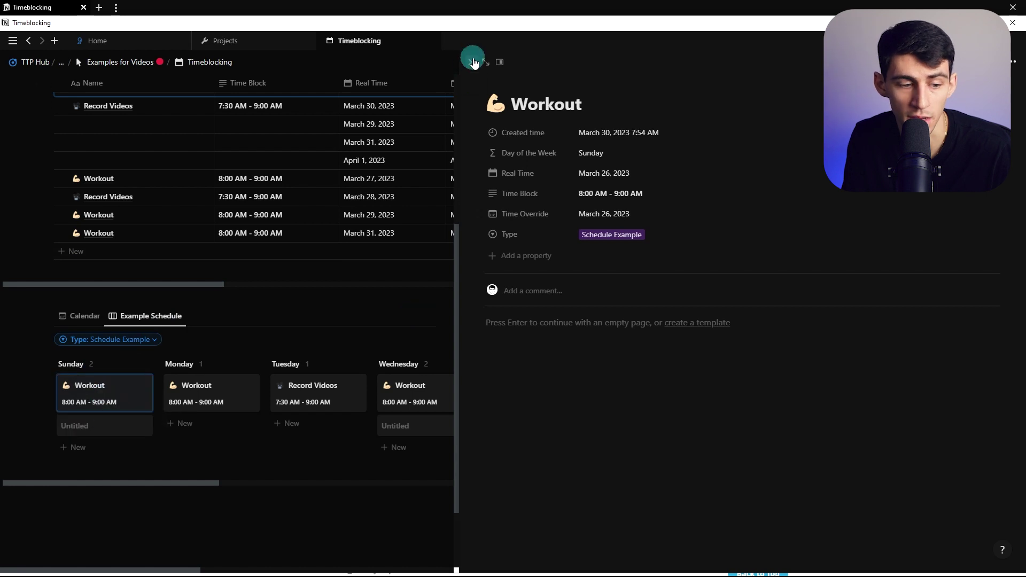
{"action": "left_click", "coordinate": [472, 62]}
- Name the untitled Sunday card Mow the Lawn and give it a bold Time Block of 11:00 AM - 12:30 PM
{"action": "left_click", "coordinate": [102, 419]}
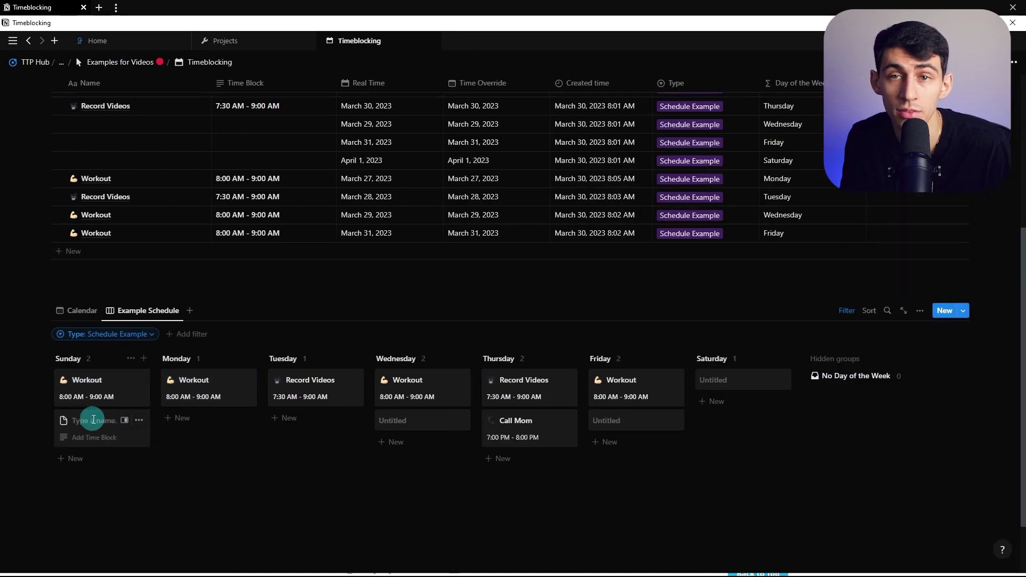
{"action": "type", "text": "Mow the Lawn"}
{"action": "key", "text": "Tab"}
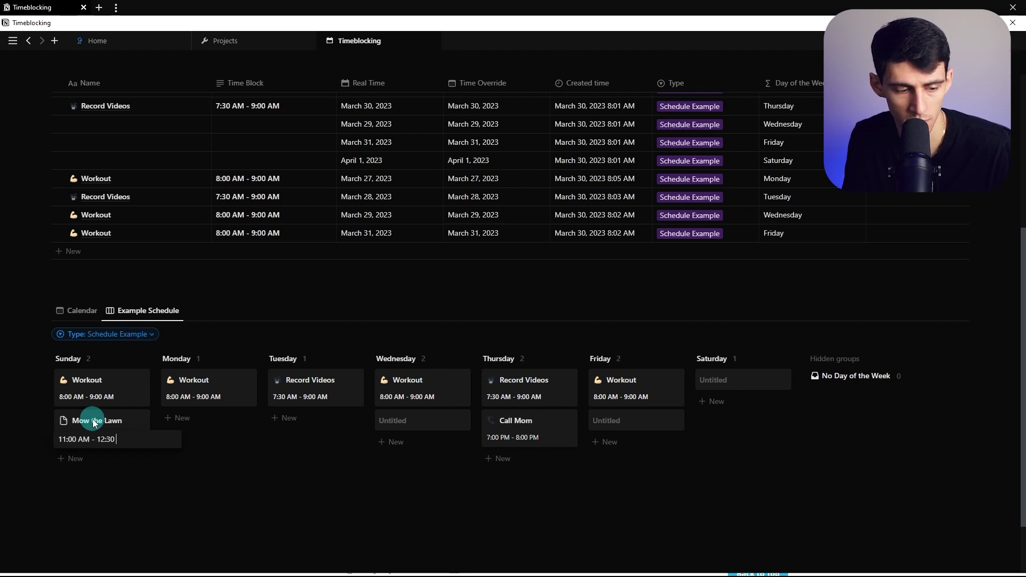
{"action": "key", "text": "ctrl+a"}
{"action": "key", "text": "ctrl+b"}
- Set a seedling emoji as the Mow the Lawn card's icon
{"action": "left_click", "coordinate": [64, 421]}
{"action": "type", "text": "plant"}
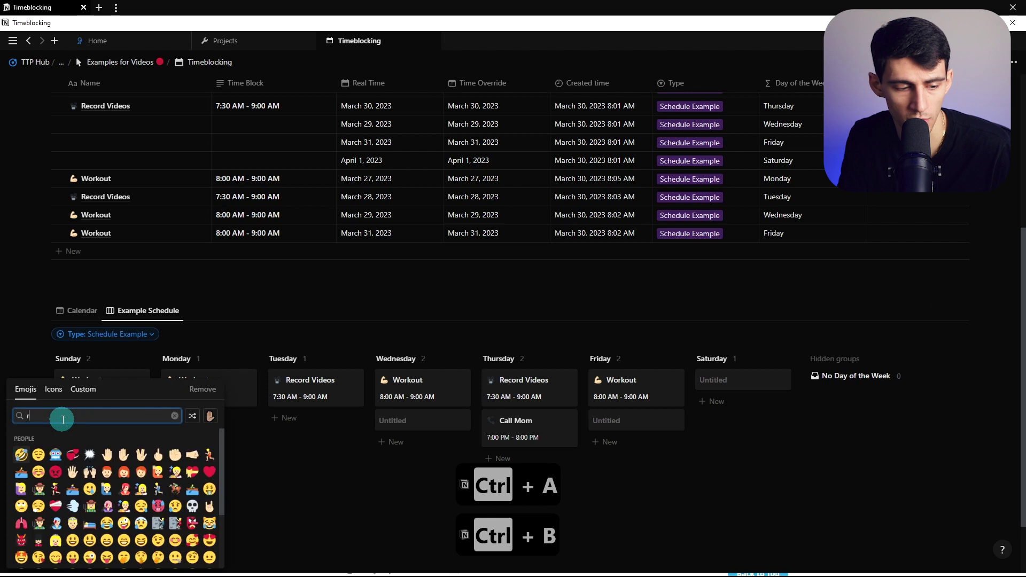
{"action": "key", "text": "Return"}
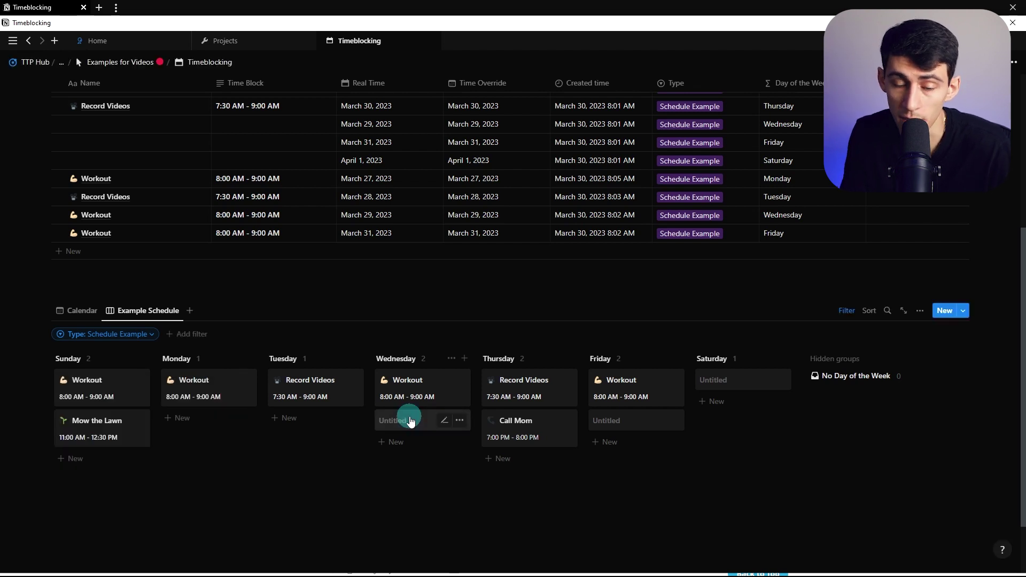
- Name the untitled Wednesday card Work and set a laptop emoji as its icon
{"action": "left_click", "coordinate": [410, 421]}
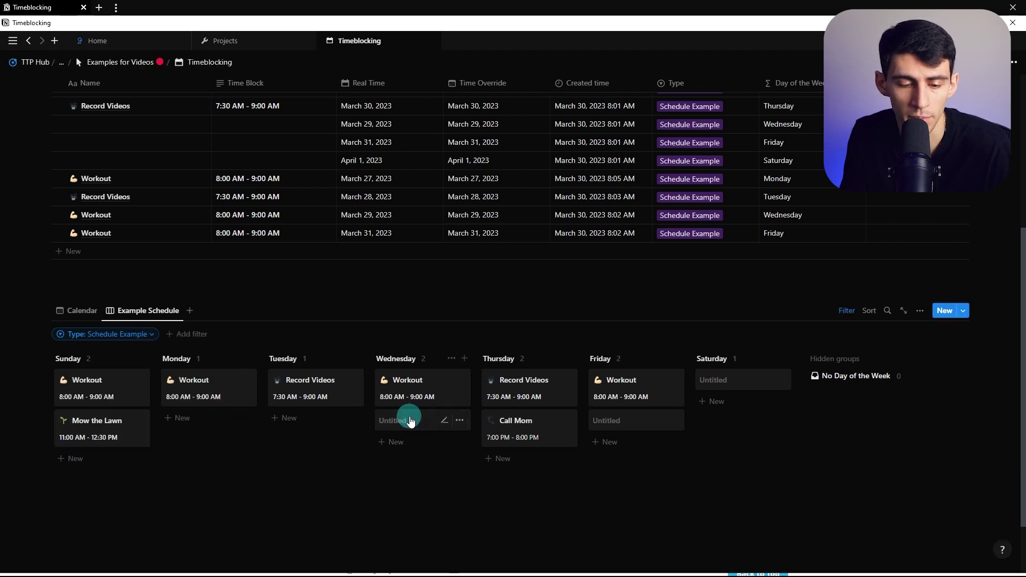
{"action": "type", "text": "Work"}
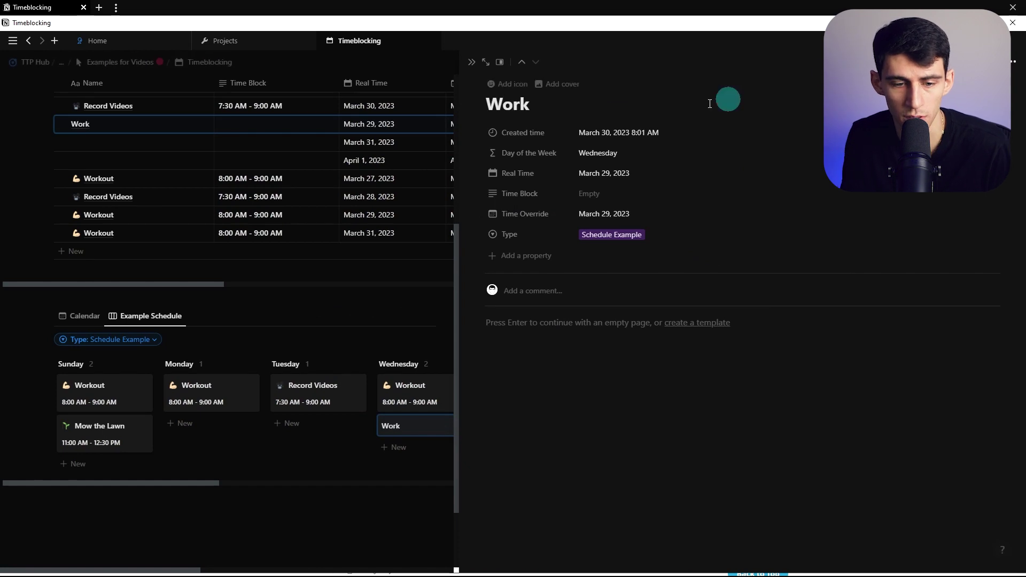
{"action": "left_click", "coordinate": [493, 84]}
{"action": "left_click", "coordinate": [494, 85]}
{"action": "type", "text": "laptop"}
{"action": "key", "text": "Return"}
- Set the Work card's Time Block to 9:00 AM - 5:00 PM in bold and close its page
{"action": "type", "text": "9:00 AM - 5:00 PM"}
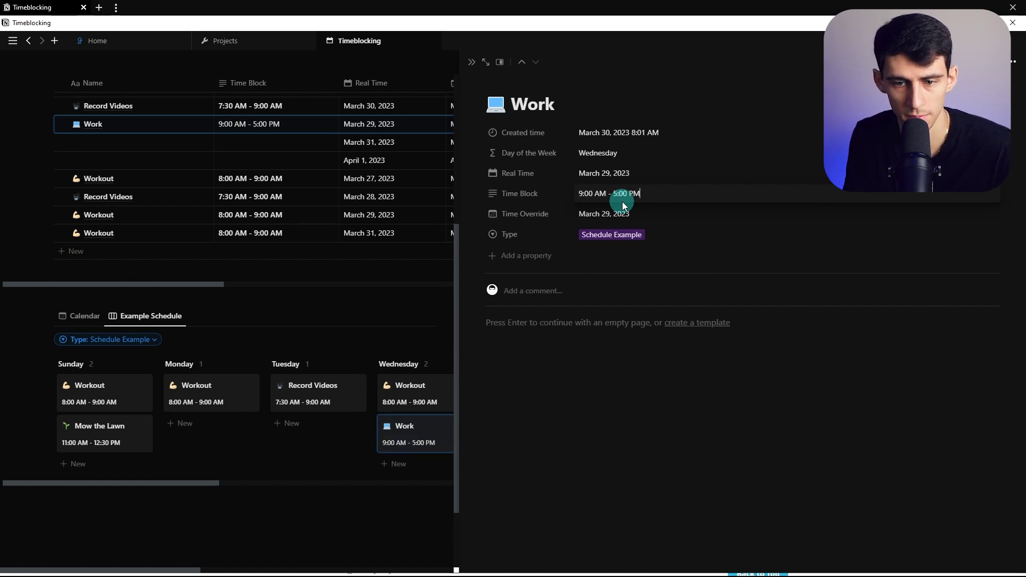
{"action": "key", "text": "ctrl+a"}
{"action": "key", "text": "ctrl+b"}
{"action": "left_click", "coordinate": [457, 396]}
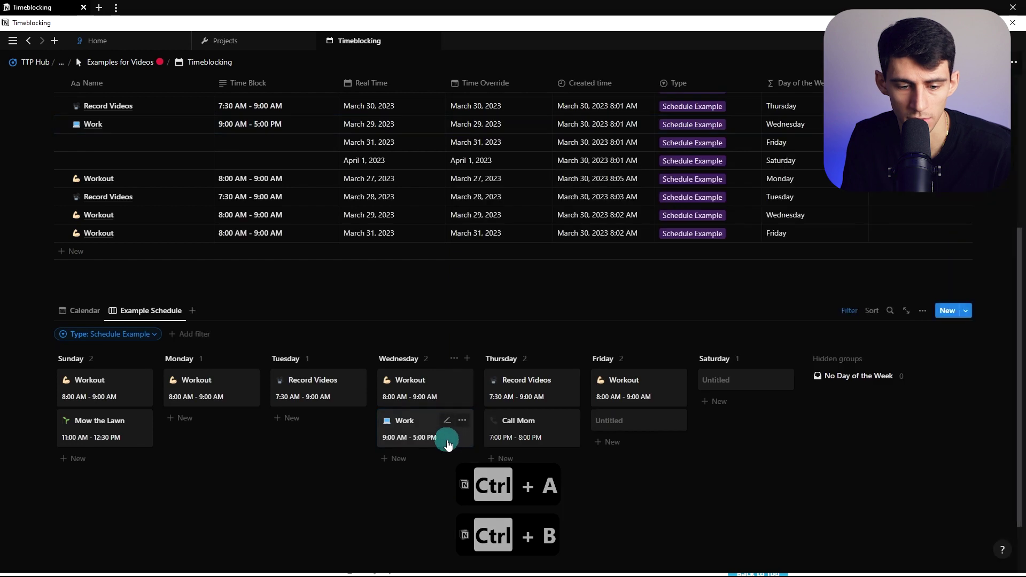
- Duplicate the Wednesday Work card to make copies for the other weekdays
{"action": "right_click", "coordinate": [448, 444]}
{"action": "left_click", "coordinate": [454, 262]}
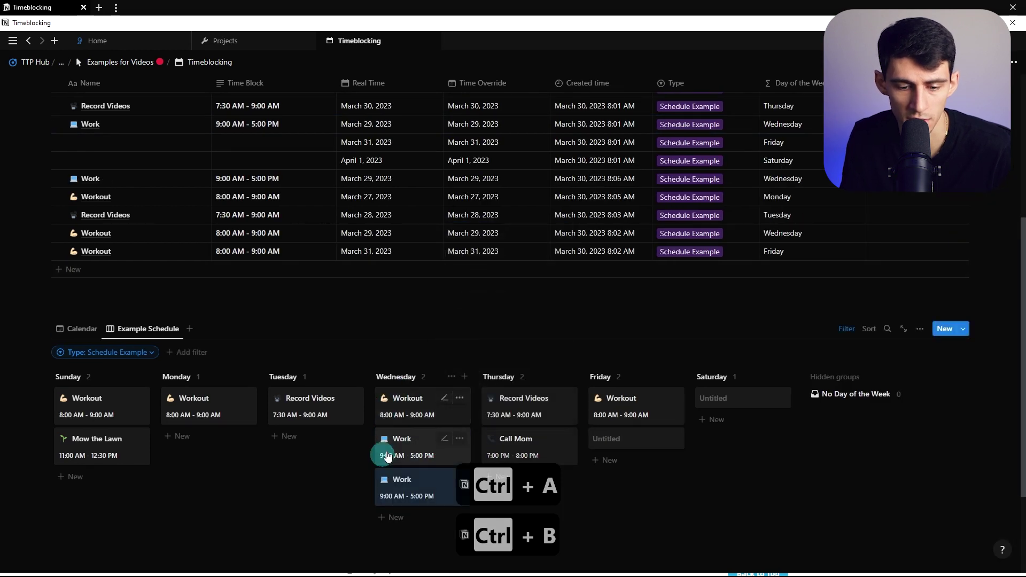
{"action": "right_click", "coordinate": [387, 456]}
{"action": "left_click", "coordinate": [421, 286]}
{"action": "right_click", "coordinate": [417, 461]}
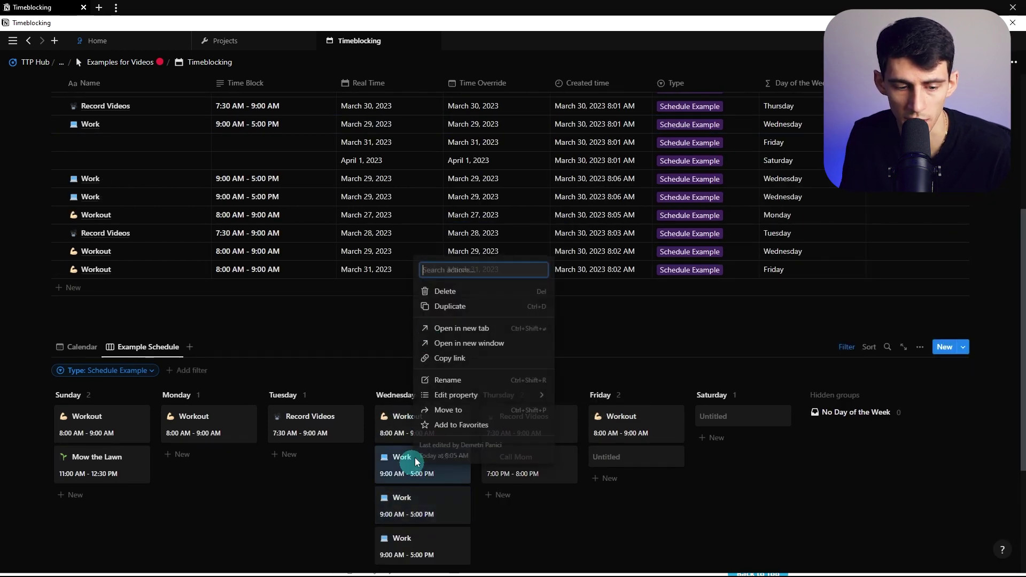
{"action": "left_click", "coordinate": [428, 307]}
{"action": "left_click", "coordinate": [401, 426]}
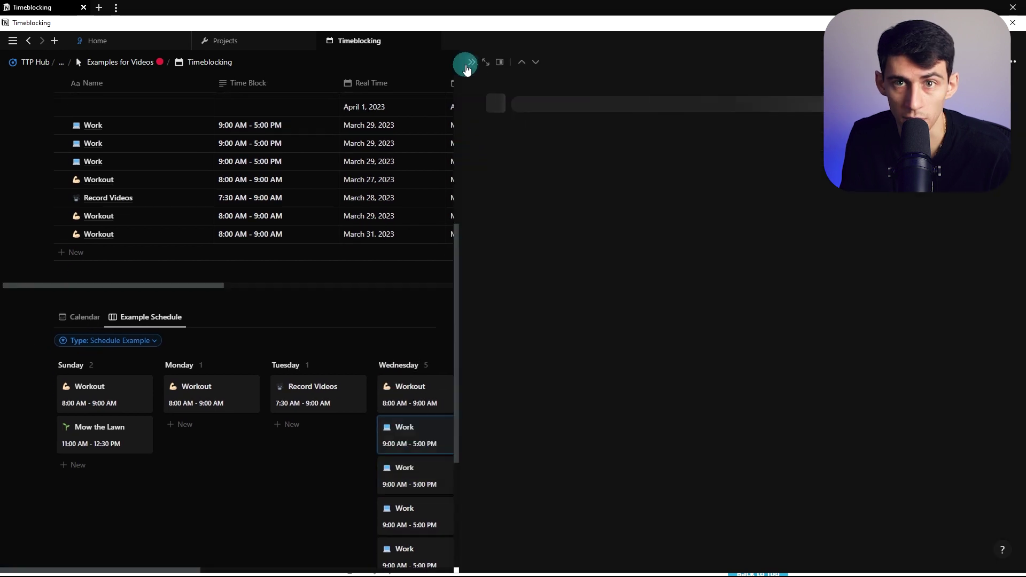
{"action": "left_click", "coordinate": [471, 63]}
- Spread the Work cards over Monday to Friday by setting their Time Overrides, including March 27, March 28 and March 29, 2023
{"action": "left_click", "coordinate": [483, 231]}
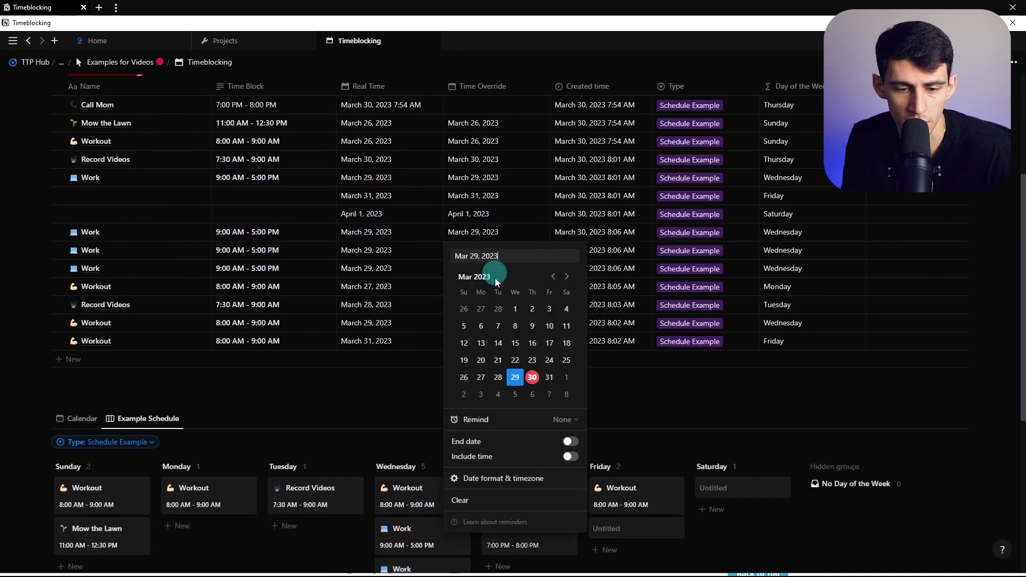
{"action": "left_click", "coordinate": [481, 377]}
{"action": "left_click", "coordinate": [455, 235]}
{"action": "left_click", "coordinate": [465, 250]}
{"action": "left_click", "coordinate": [498, 395]}
{"action": "left_click", "coordinate": [455, 260]}
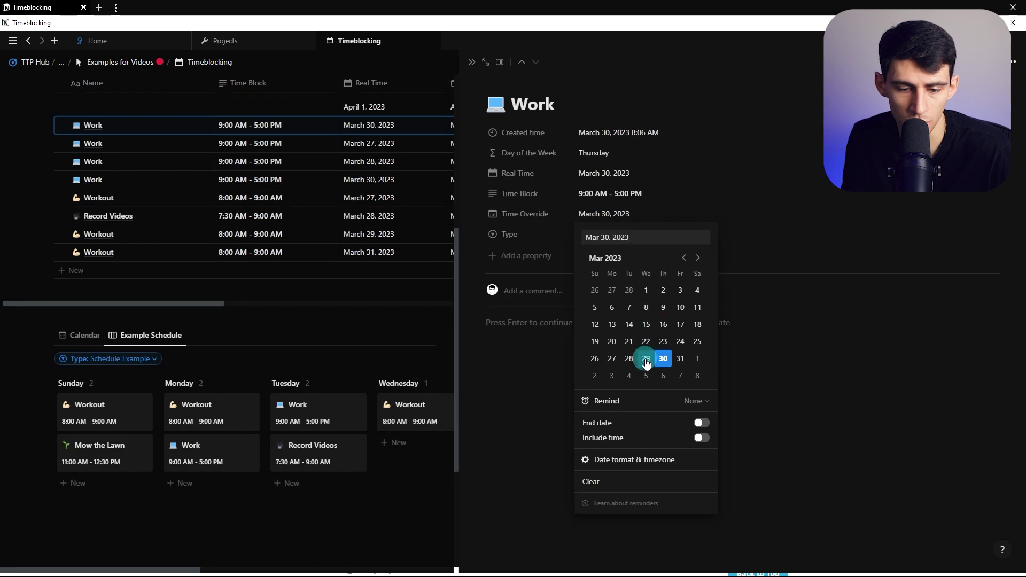
{"action": "left_click", "coordinate": [646, 355]}
{"action": "left_click", "coordinate": [476, 130]}
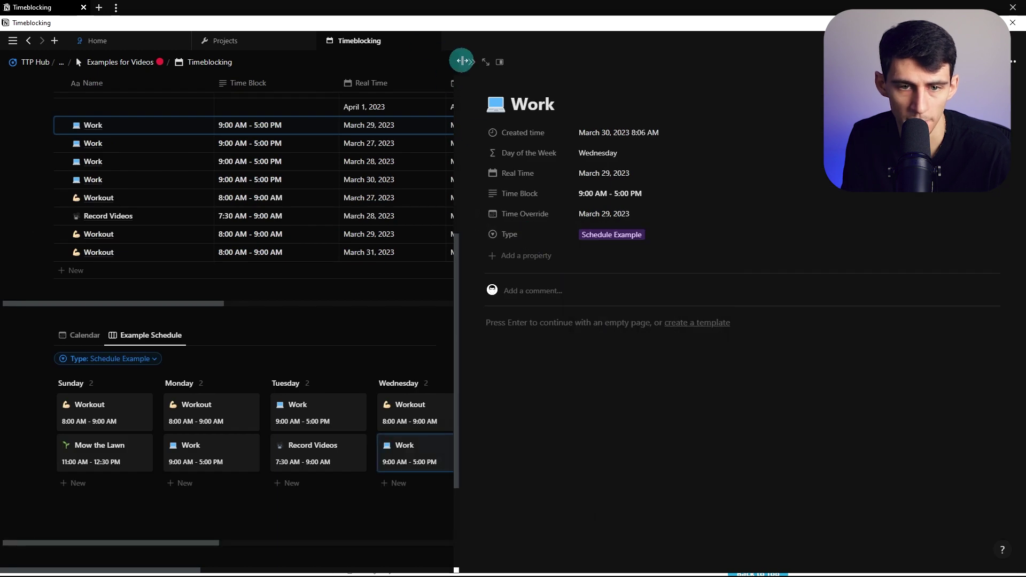
{"action": "left_click", "coordinate": [470, 63]}
- Make the Time Block text on the Thursday Call Mom card bold
{"action": "scroll", "coordinate": [532, 374], "scroll_direction": "down", "scroll_amount": 2}
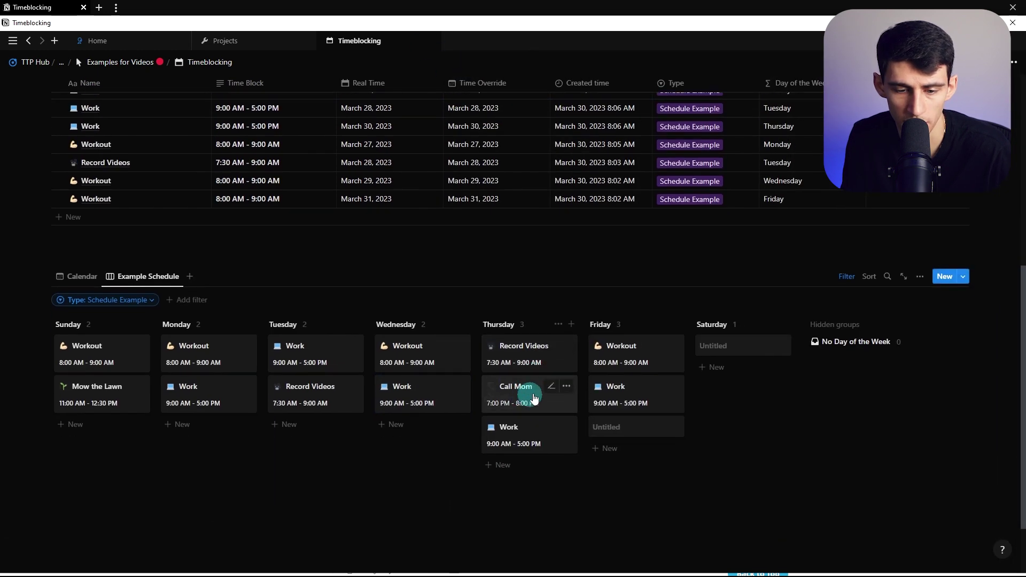
{"action": "left_click", "coordinate": [552, 387]}
{"action": "left_click", "coordinate": [526, 404]}
{"action": "key", "text": "ctrl+a"}
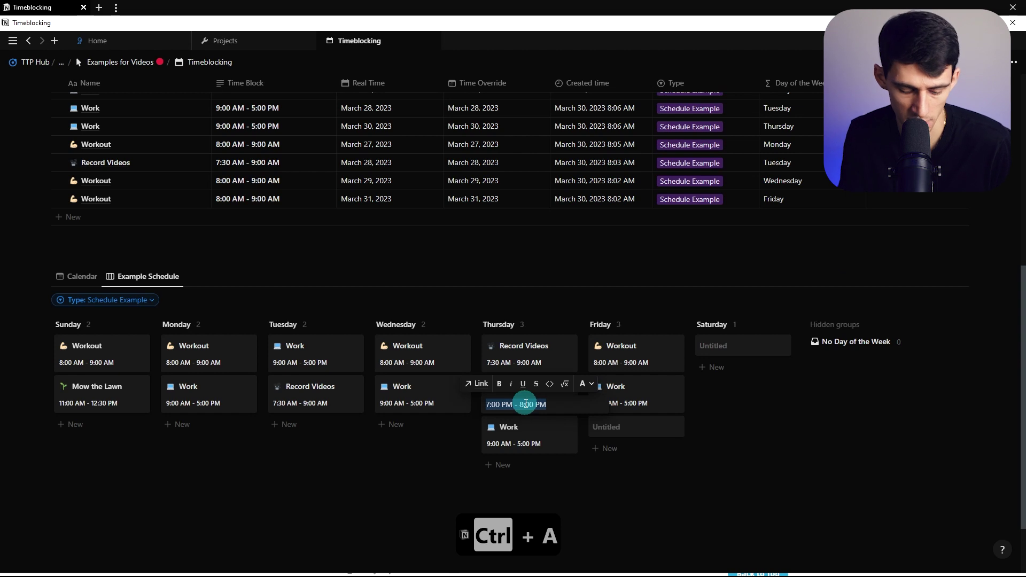
{"action": "key", "text": "ctrl+b"}
{"action": "left_click", "coordinate": [419, 461]}
- Set a Friday Workout card's Time Override to April 1, 2023 so it falls on Saturday
{"action": "scroll", "coordinate": [534, 374], "scroll_direction": "down", "scroll_amount": 1}
{"action": "left_click", "coordinate": [622, 299]}
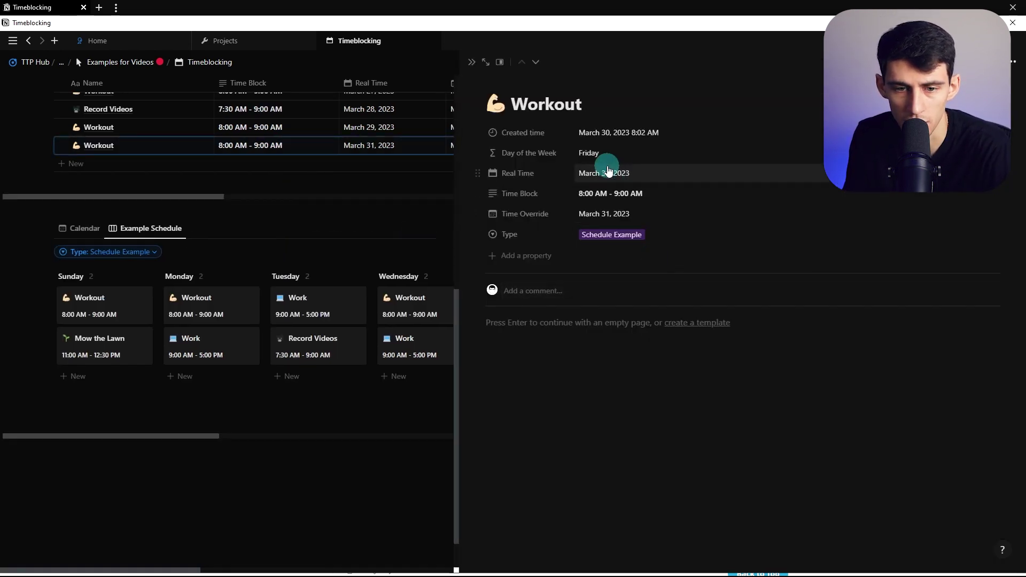
{"action": "left_click", "coordinate": [615, 214]}
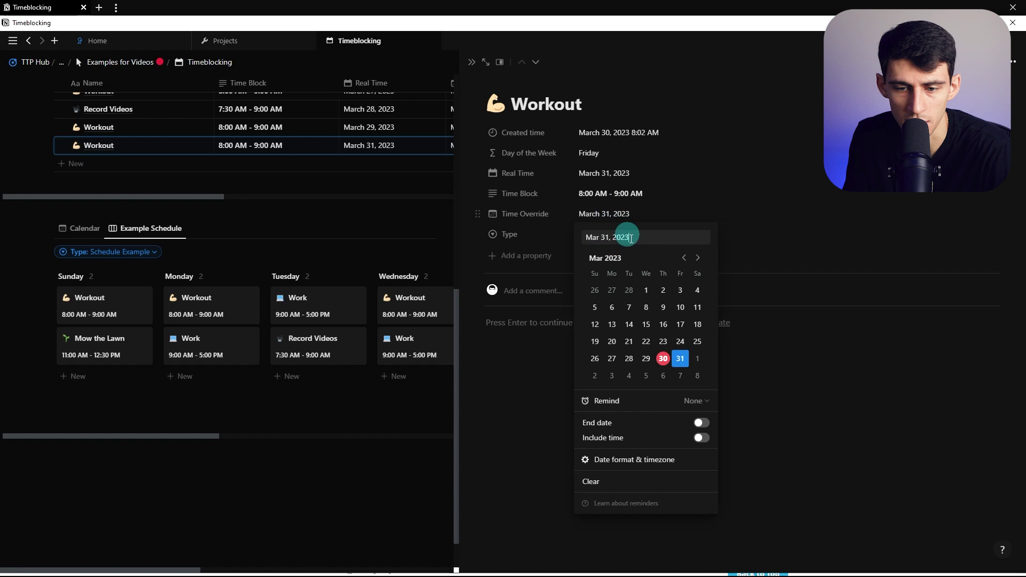
{"action": "left_click", "coordinate": [594, 170]}
{"action": "left_click", "coordinate": [595, 214]}
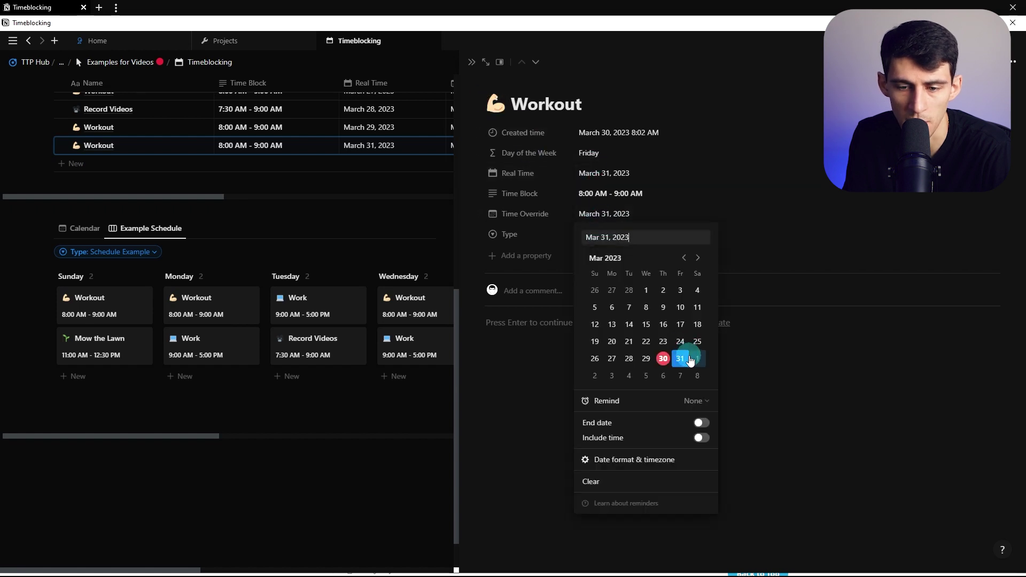
{"action": "left_click", "coordinate": [698, 358]}
{"action": "left_click", "coordinate": [456, 92]}
{"action": "left_click", "coordinate": [471, 62]}
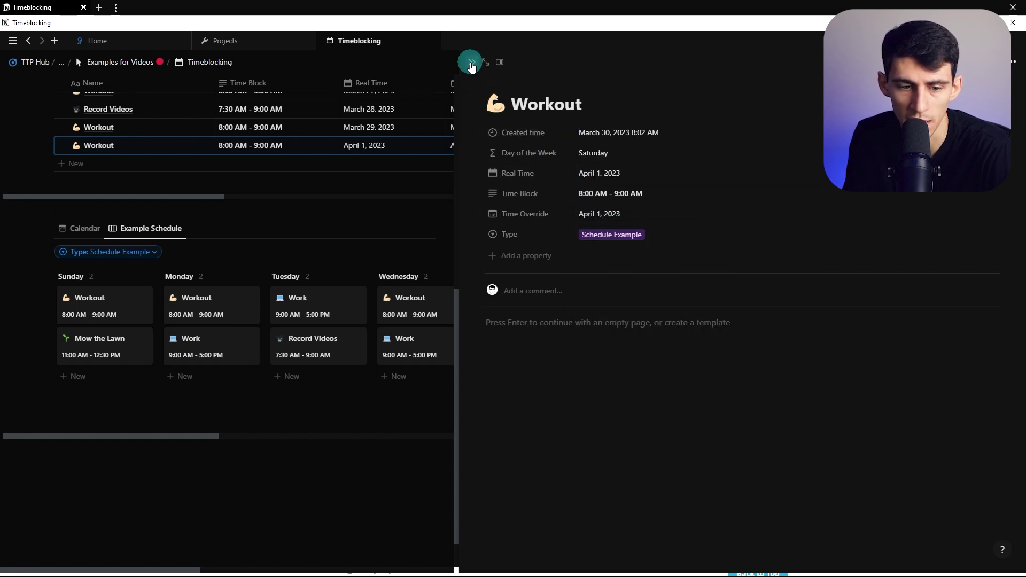
- Name the untitled Saturday card Hang Out With Friends, with a sunglasses emoji and a Time Block of 5:00 PM - 10:00 PM
{"action": "left_click", "coordinate": [763, 333]}
{"action": "right_click", "coordinate": [764, 336]}
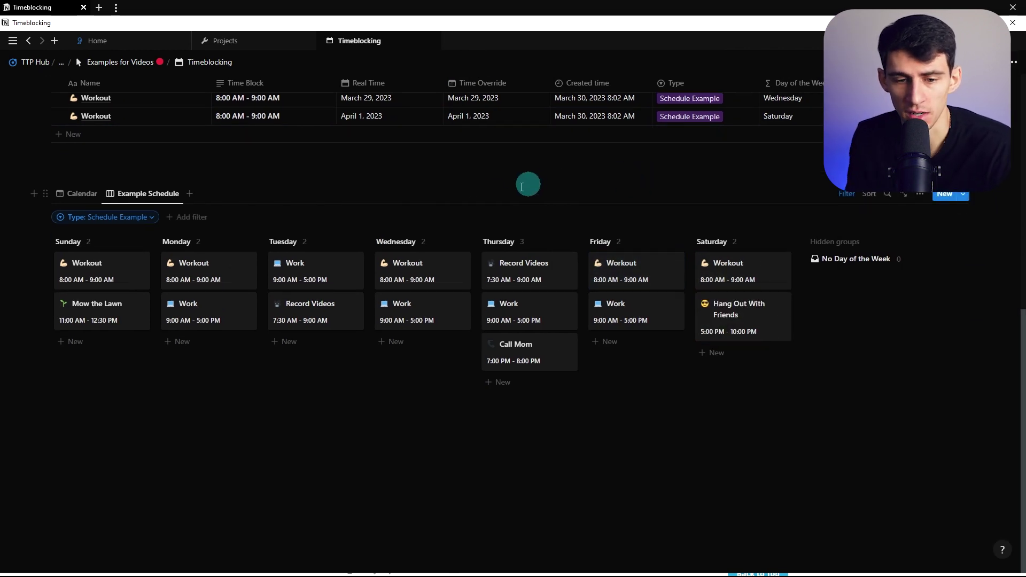
- Copy the 8:00 AM - 9:00 AM Time Block text from the Saturday Workout card
{"action": "left_click", "coordinate": [964, 195]}
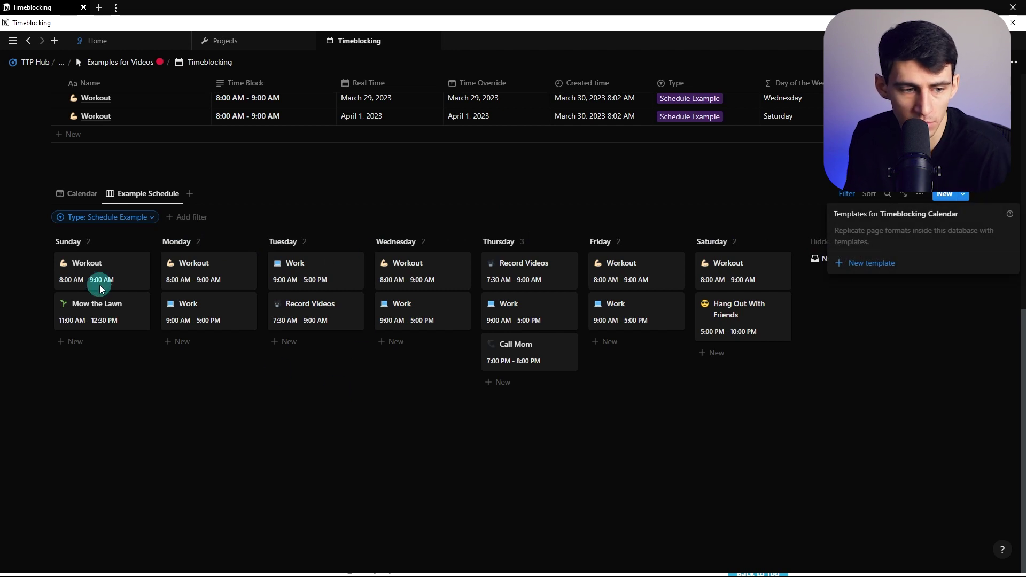
{"action": "left_click_drag", "start_coordinate": [764, 282], "coordinate": [672, 261]}
{"action": "key", "text": "ctrl+c"}
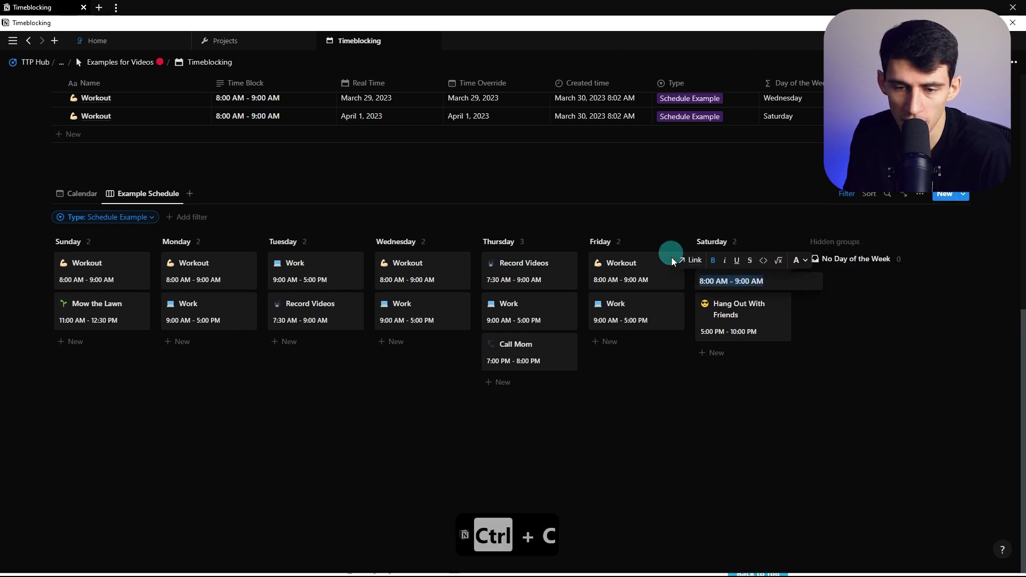
{"action": "left_click", "coordinate": [813, 319]}
- Create a database template named Workout with the copied 8:00 AM - 9:00 AM Time Block and a flexed-biceps emoji icon
{"action": "left_click", "coordinate": [964, 195]}
{"action": "left_click", "coordinate": [876, 256]}
{"action": "left_click", "coordinate": [439, 273]}
{"action": "key", "text": "ctrl+v"}
{"action": "left_click", "coordinate": [355, 189]}
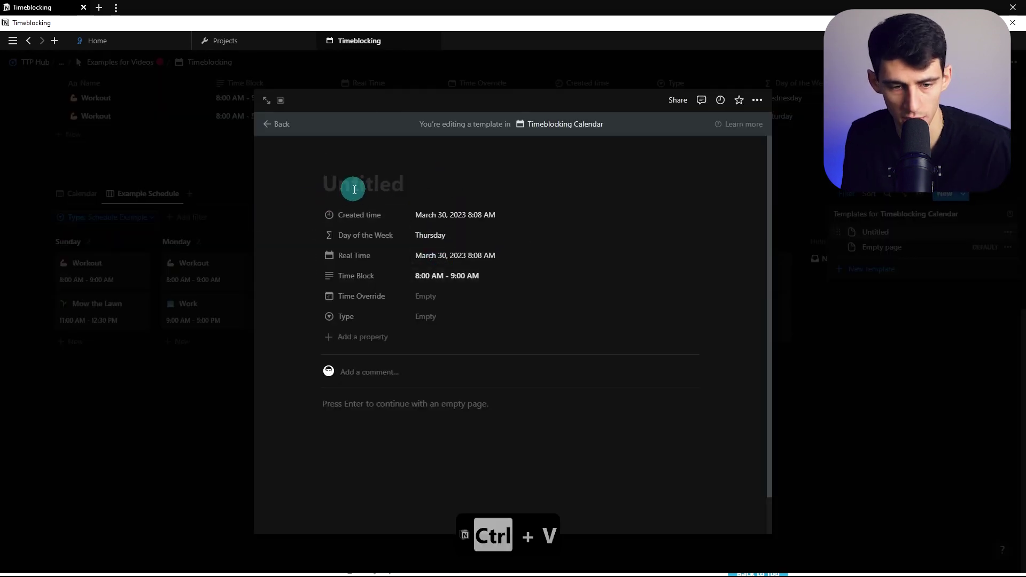
{"action": "type", "text": "Workout"}
{"action": "left_click", "coordinate": [348, 166]}
{"action": "type", "text": "flex"}
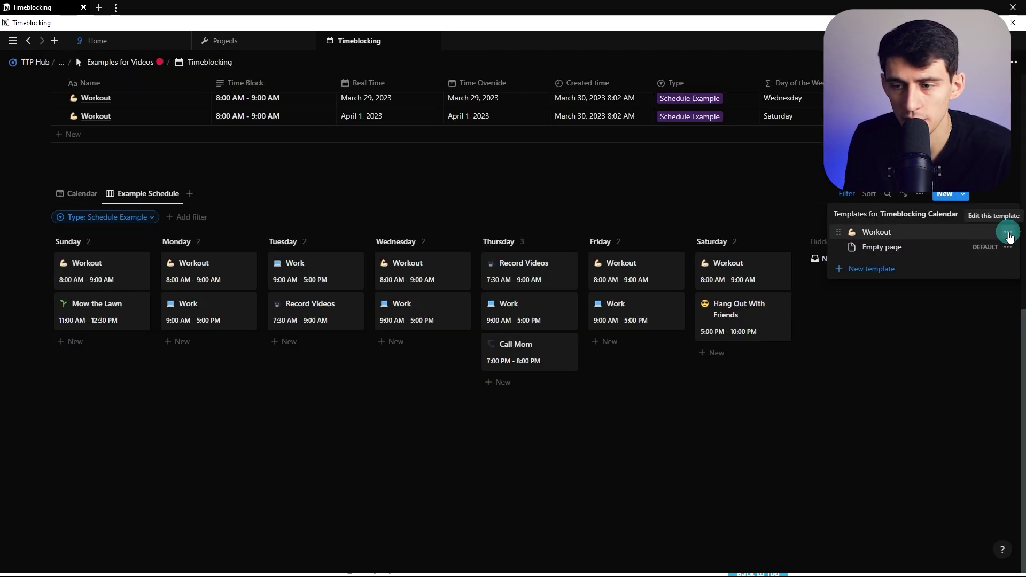
- Set the Workout template to repeat every week on Monday, Wednesday, Friday, Saturday and Sunday
{"action": "left_click", "coordinate": [1007, 234]}
{"action": "left_click", "coordinate": [913, 201]}
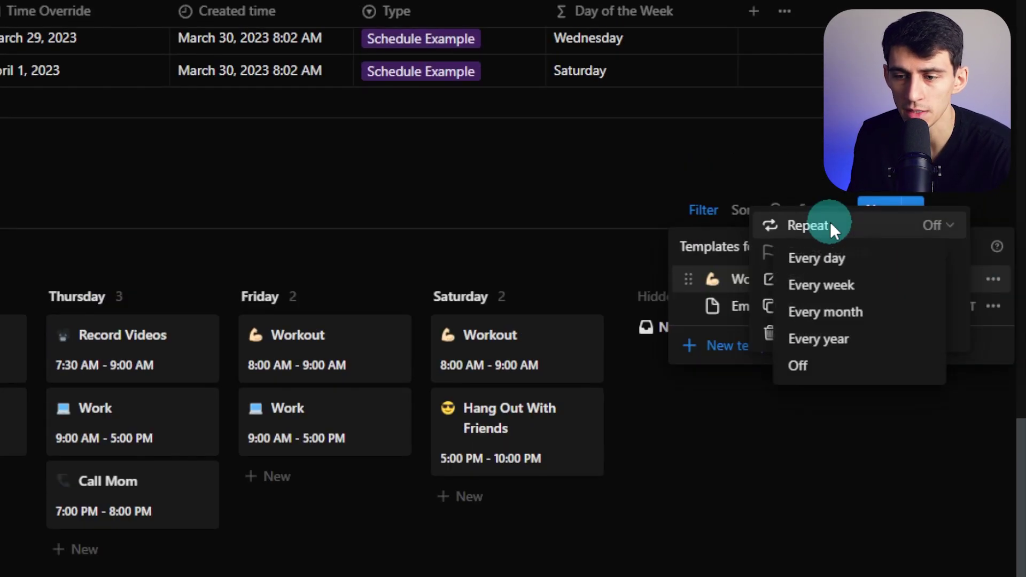
{"action": "left_click", "coordinate": [818, 284]}
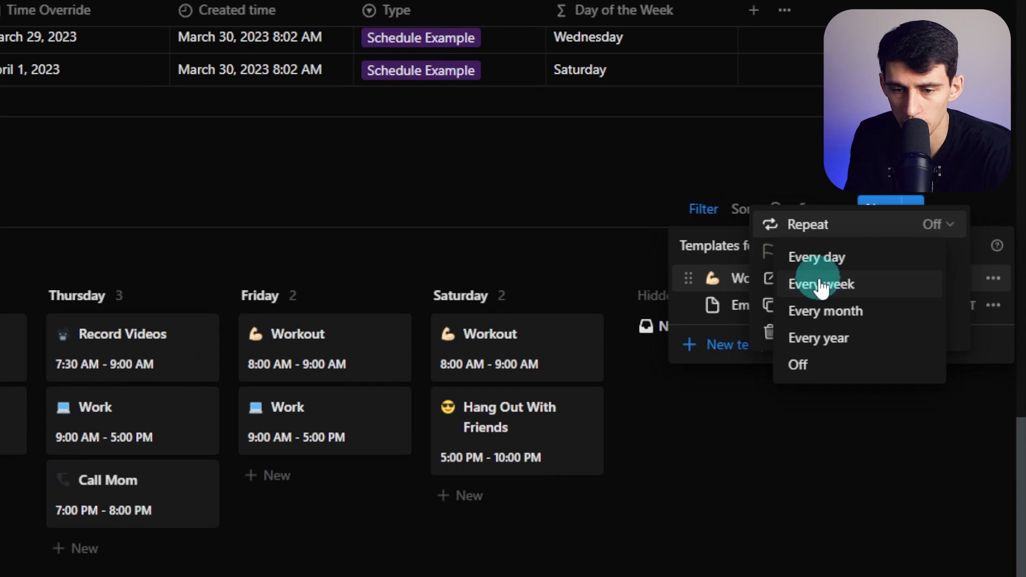
{"action": "left_click", "coordinate": [952, 341]}
{"action": "left_click", "coordinate": [928, 342]}
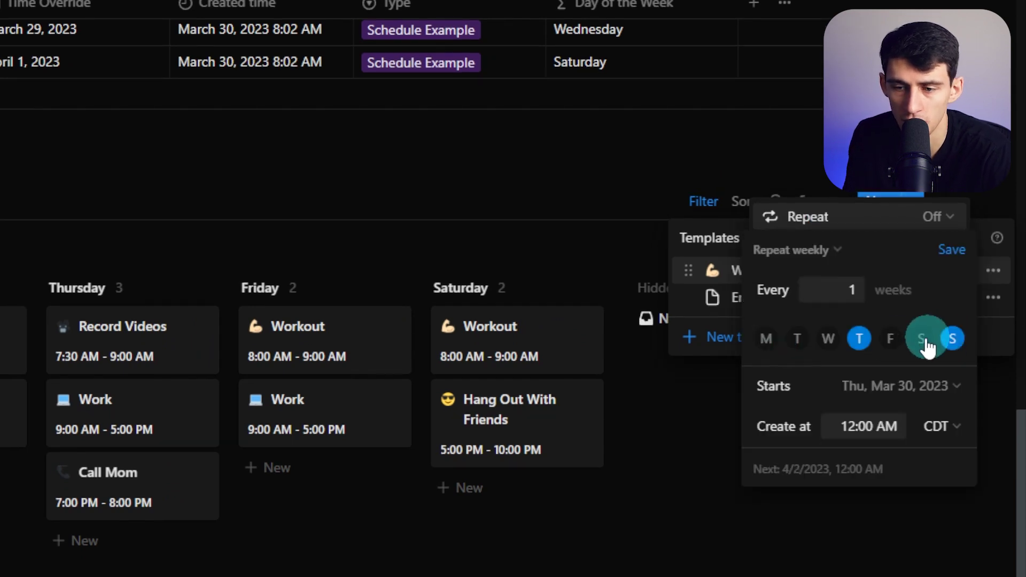
{"action": "left_click", "coordinate": [890, 341]}
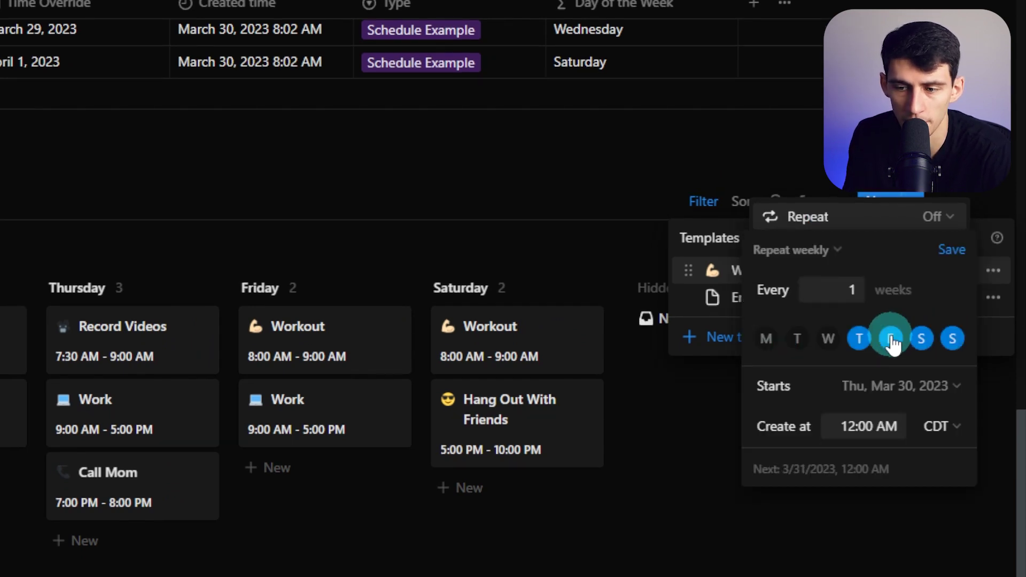
{"action": "left_click", "coordinate": [828, 341]}
{"action": "left_click", "coordinate": [766, 342]}
{"action": "left_click", "coordinate": [860, 337]}
{"action": "left_click", "coordinate": [953, 250]}
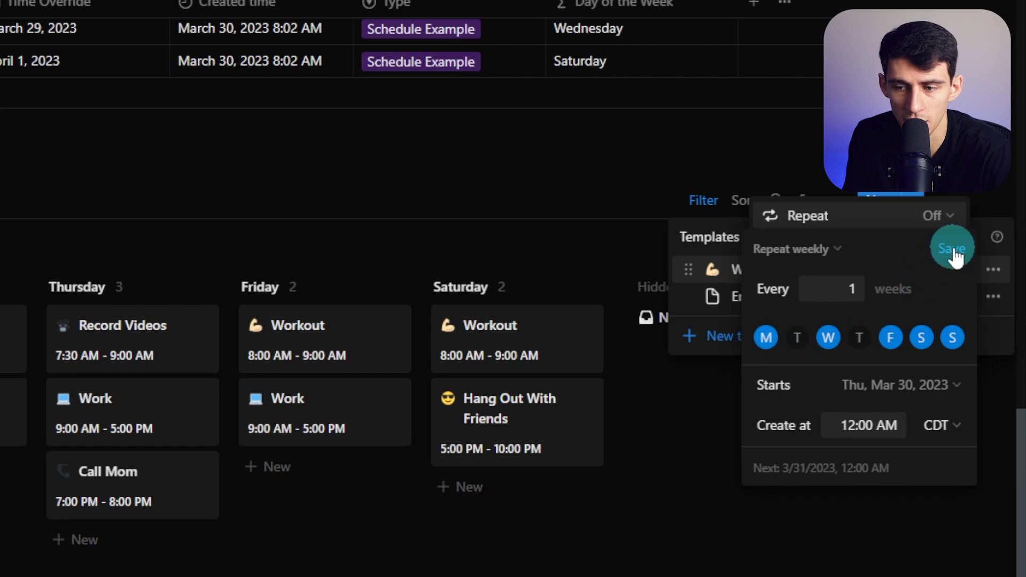
- Set the Workout template's repeat creation time to 12:30 AM and save the repeat schedule
{"action": "left_click", "coordinate": [843, 425]}
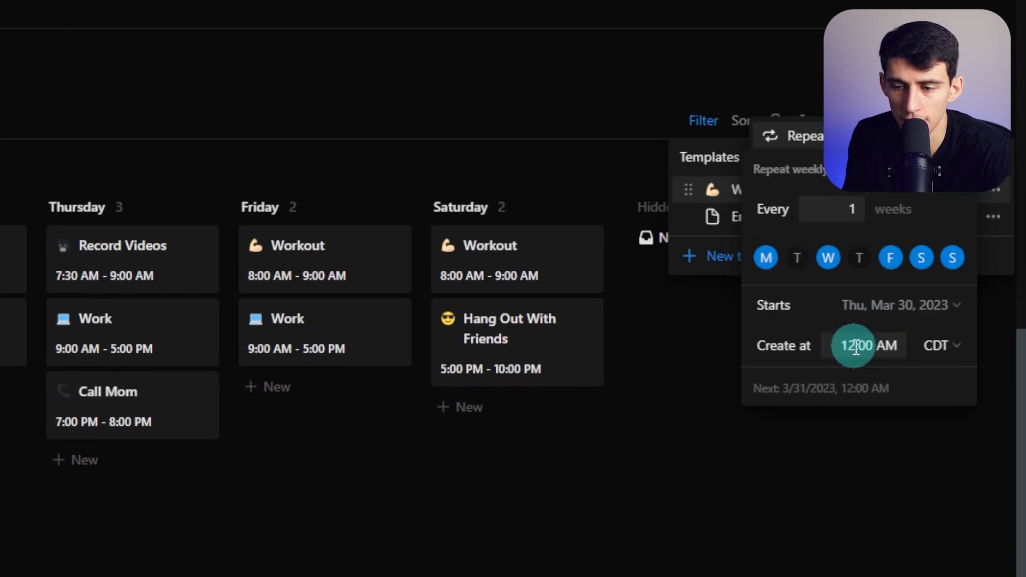
{"action": "left_click", "coordinate": [861, 332]}
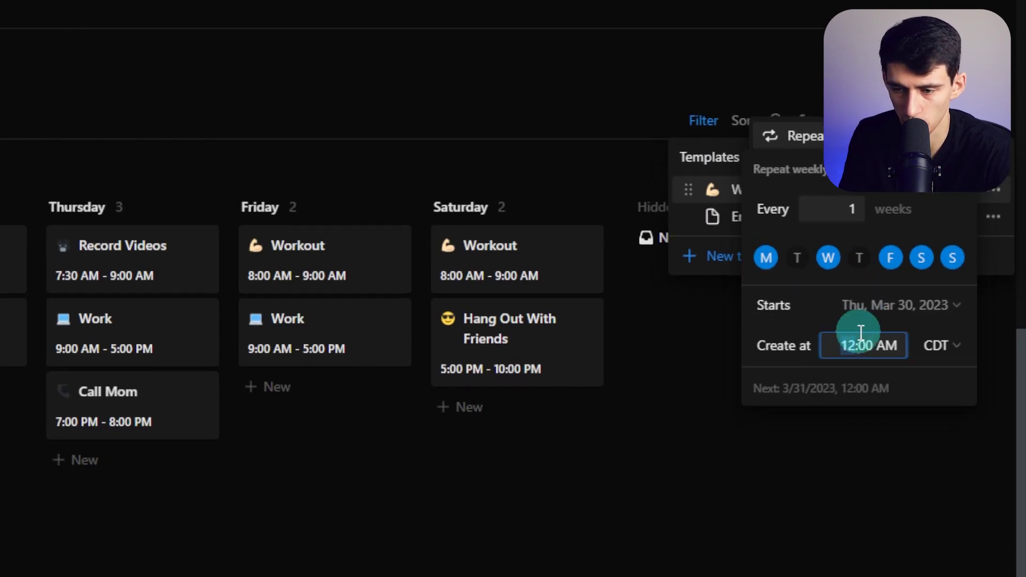
{"action": "key", "text": "Escape"}
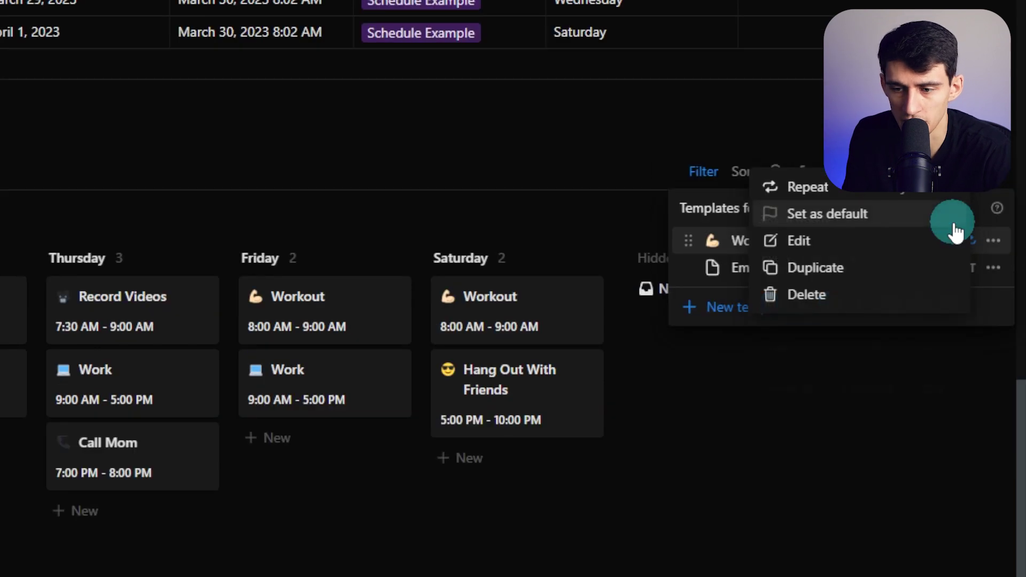
{"action": "left_click", "coordinate": [786, 390]}
{"action": "key", "text": "Escape"}
- Sort the Calendar view by Real Time ascending and save the sort for everyone
{"action": "left_click", "coordinate": [134, 248]}
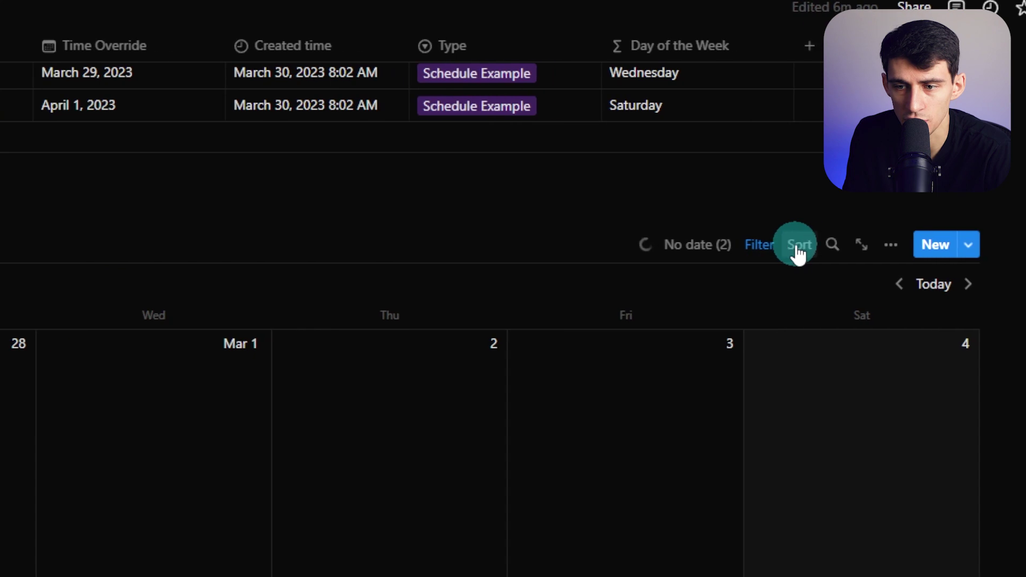
{"action": "left_click", "coordinate": [797, 247]}
{"action": "left_click", "coordinate": [735, 407]}
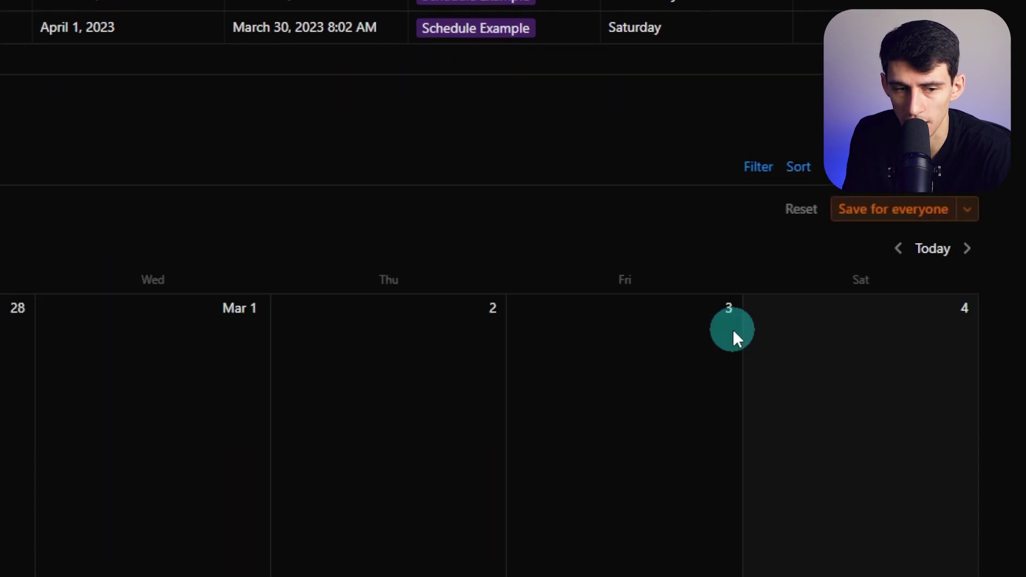
{"action": "left_click", "coordinate": [823, 228]}
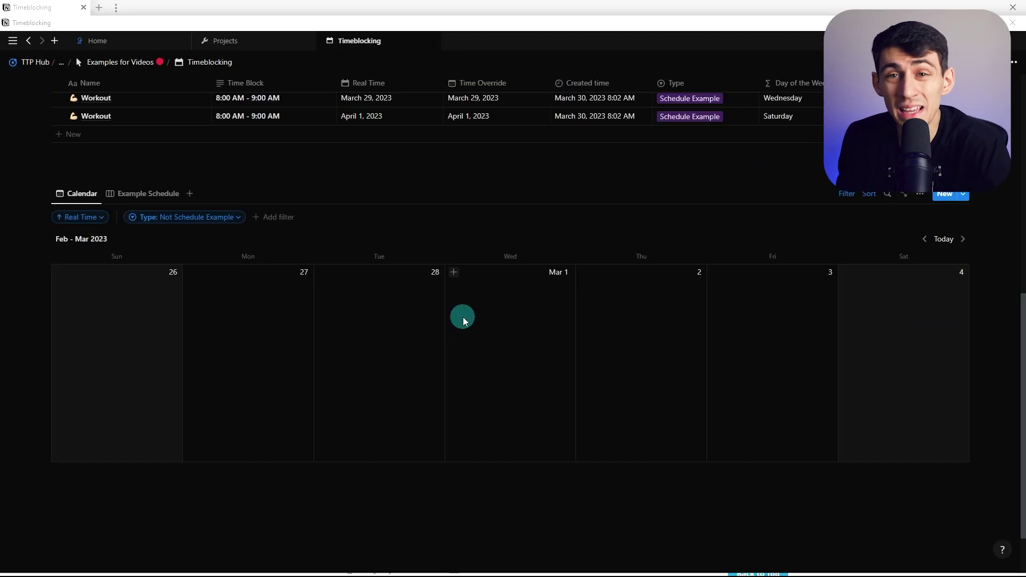
- Change the Calendar view's layout to show entries by Real Time
{"action": "left_click", "coordinate": [915, 196]}
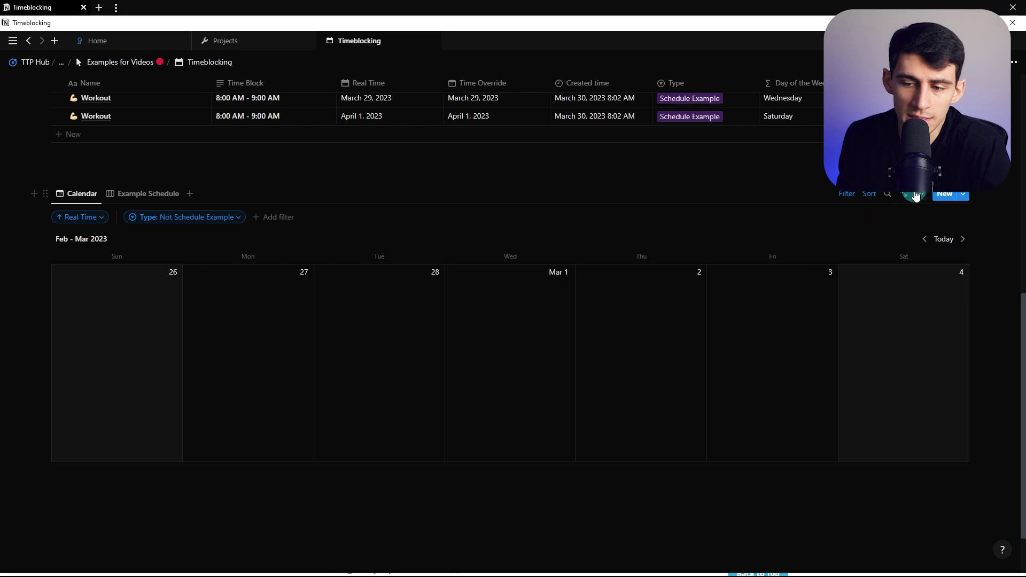
{"action": "left_click", "coordinate": [869, 270]}
{"action": "left_click", "coordinate": [914, 350]}
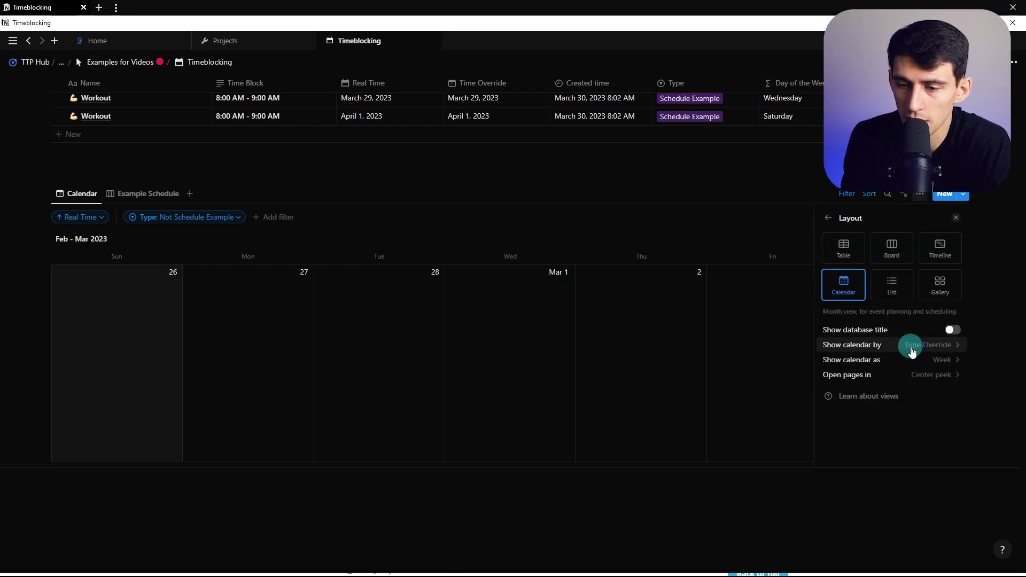
{"action": "left_click", "coordinate": [882, 396]}
{"action": "left_click", "coordinate": [885, 380]}
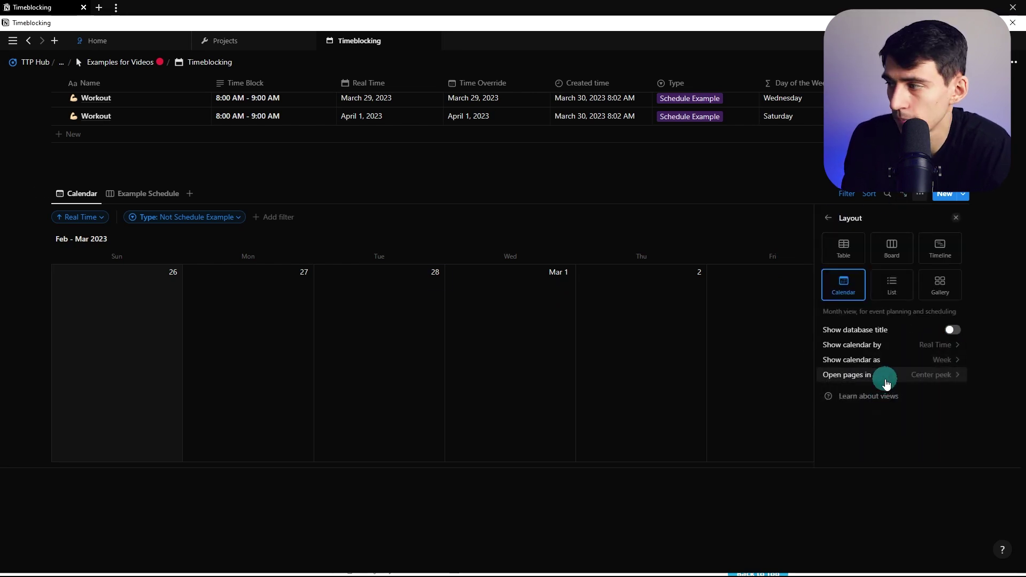
{"action": "left_click", "coordinate": [437, 278]}
{"action": "scroll", "coordinate": [717, 258], "scroll_direction": "up", "scroll_amount": 2}
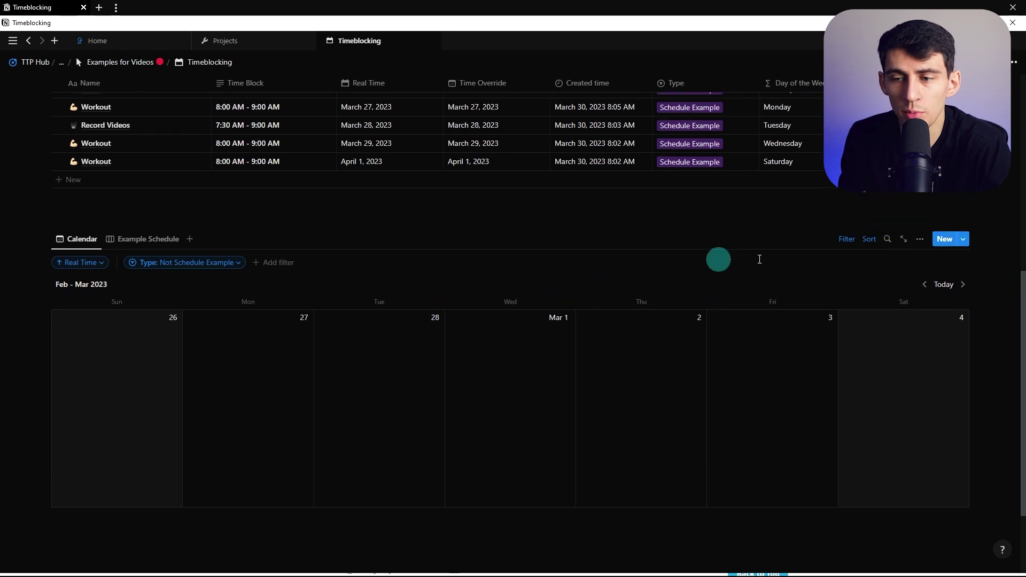
{"action": "left_click", "coordinate": [962, 248]}
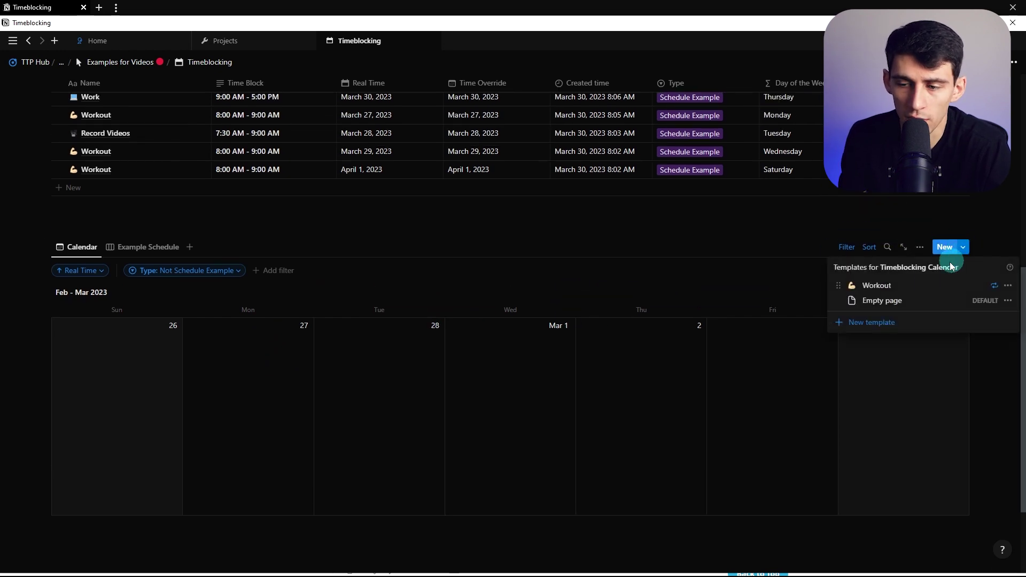
{"action": "left_click", "coordinate": [924, 291]}
{"action": "scroll", "coordinate": [958, 252], "scroll_direction": "up", "scroll_amount": 2}
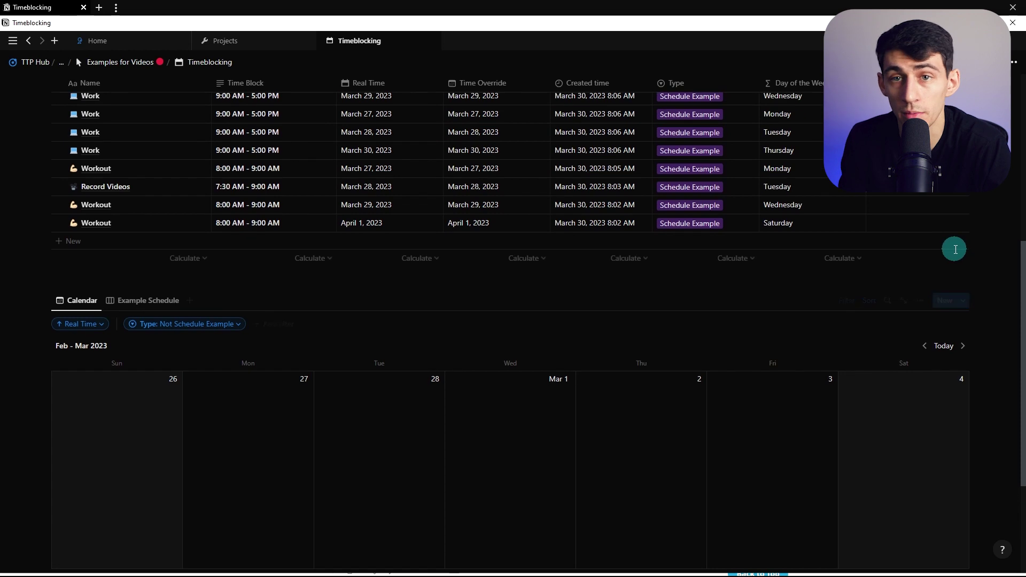
{"action": "scroll", "coordinate": [953, 335], "scroll_direction": "up", "scroll_amount": 2}
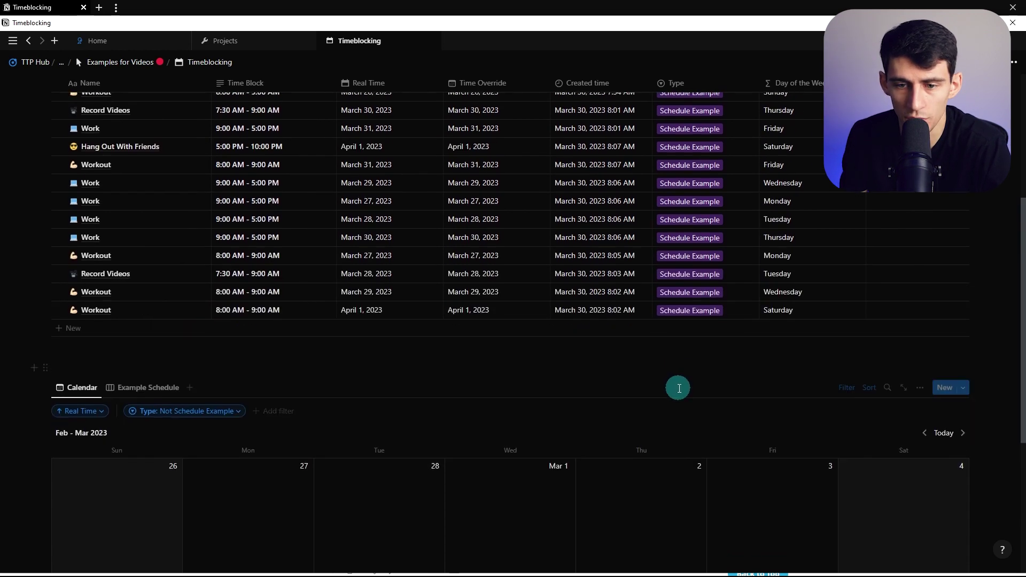
- Switch to the Example Schedule board and check the Workout template's weekly repeat settings
{"action": "left_click", "coordinate": [142, 354]}
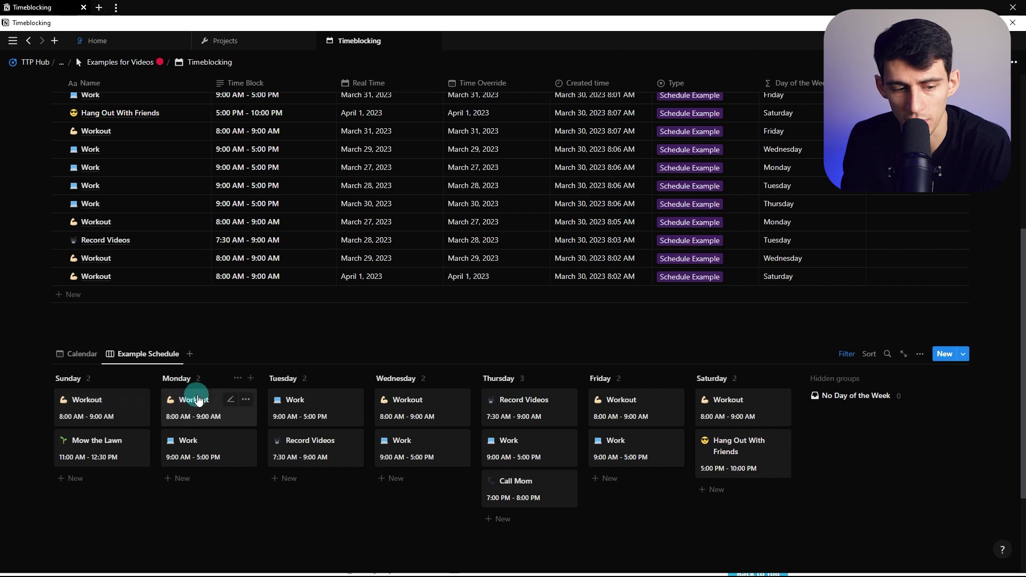
{"action": "left_click", "coordinate": [962, 354]}
{"action": "left_click", "coordinate": [1008, 393]}
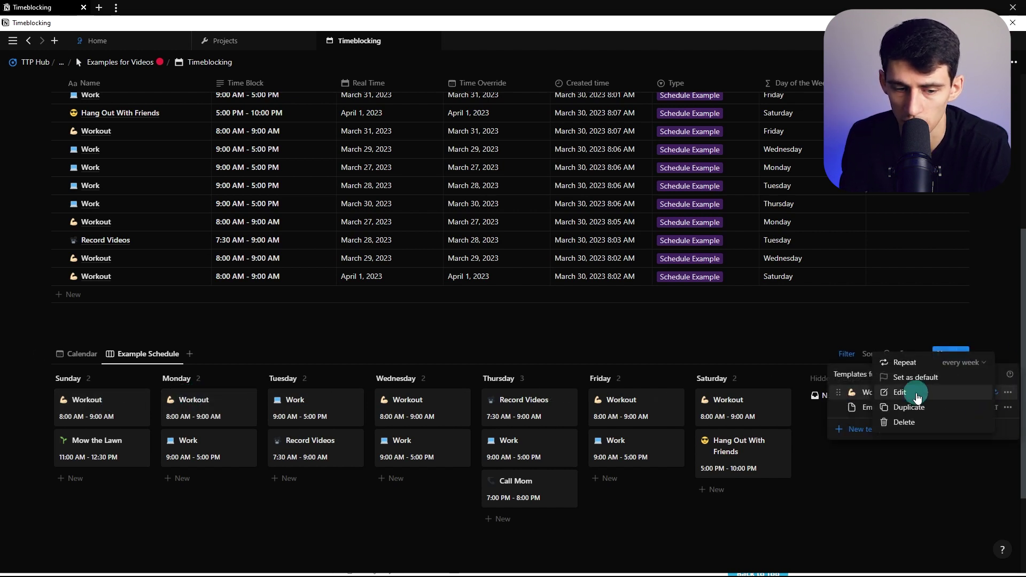
{"action": "left_click", "coordinate": [949, 364]}
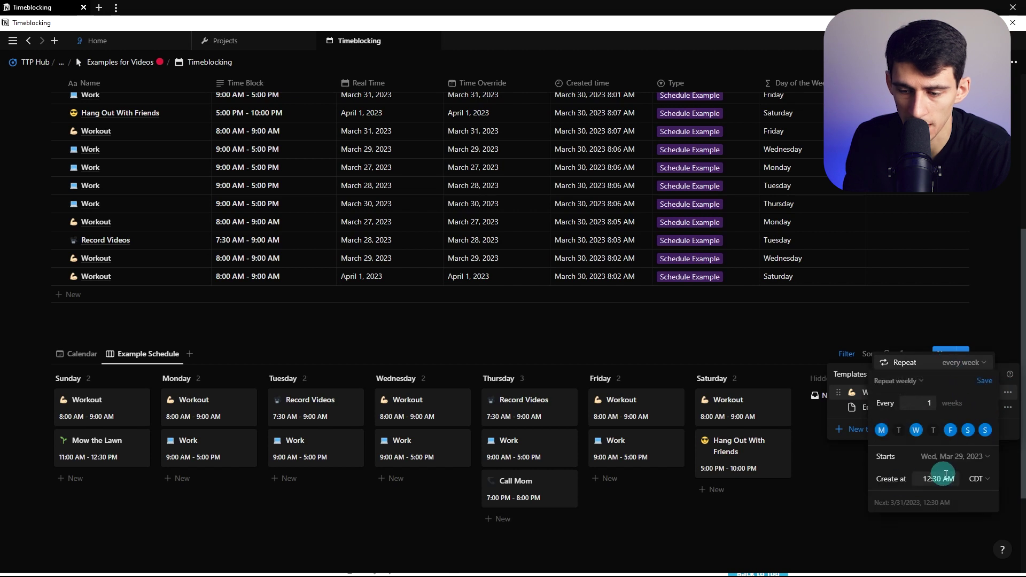
{"action": "left_click", "coordinate": [852, 393]}
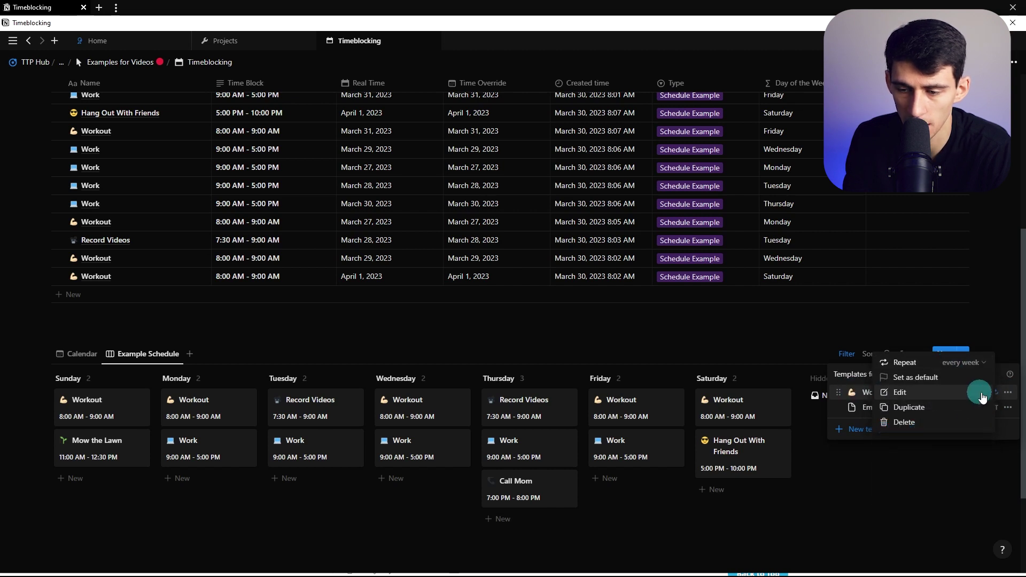
- Duplicate the Workout template and name the copy Record Videos
{"action": "left_click", "coordinate": [1008, 391]}
{"action": "left_click", "coordinate": [1007, 391]}
{"action": "left_click", "coordinate": [908, 407]}
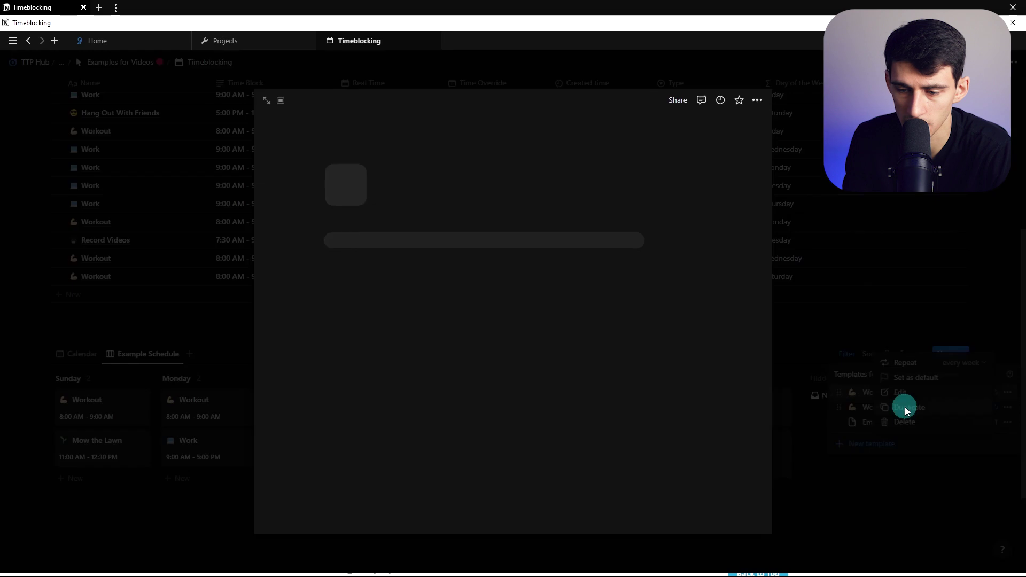
{"action": "triple_click", "coordinate": [409, 259]}
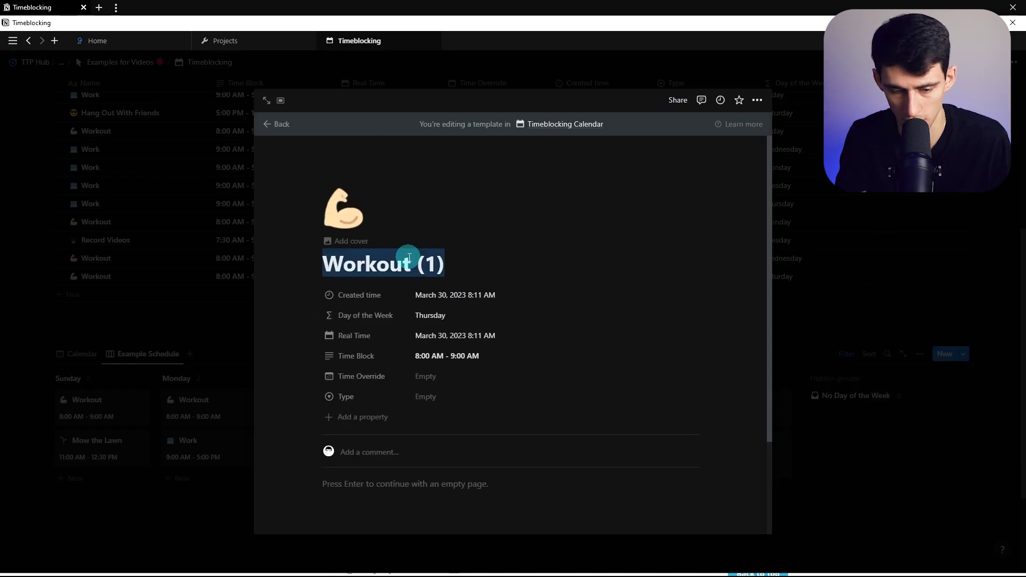
{"action": "type", "text": "Record Videos"}
- Set the Record Videos template's Time Block to 7:30 AM - 9:00 AM and its icon to a movie camera emoji
{"action": "left_click", "coordinate": [412, 358]}
{"action": "type", "text": "7:30"}
{"action": "left_click", "coordinate": [343, 208]}
{"action": "key", "text": "Escape"}
{"action": "key", "text": "Escape"}
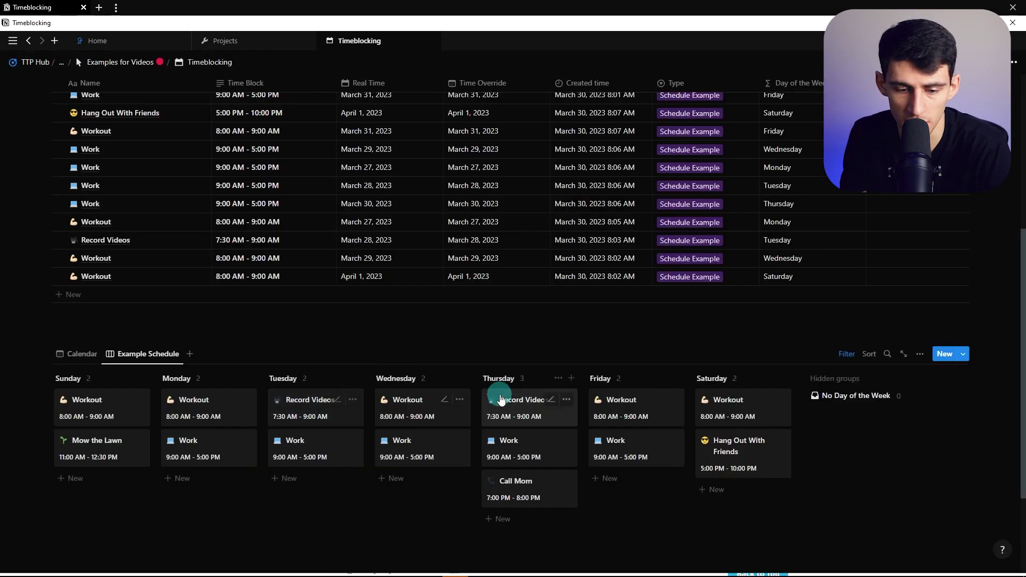
- Set the Record Videos template to repeat weekly on Tuesday and Thursday, and save the repeat schedule
{"action": "left_click", "coordinate": [962, 353]}
{"action": "left_click", "coordinate": [1007, 407]}
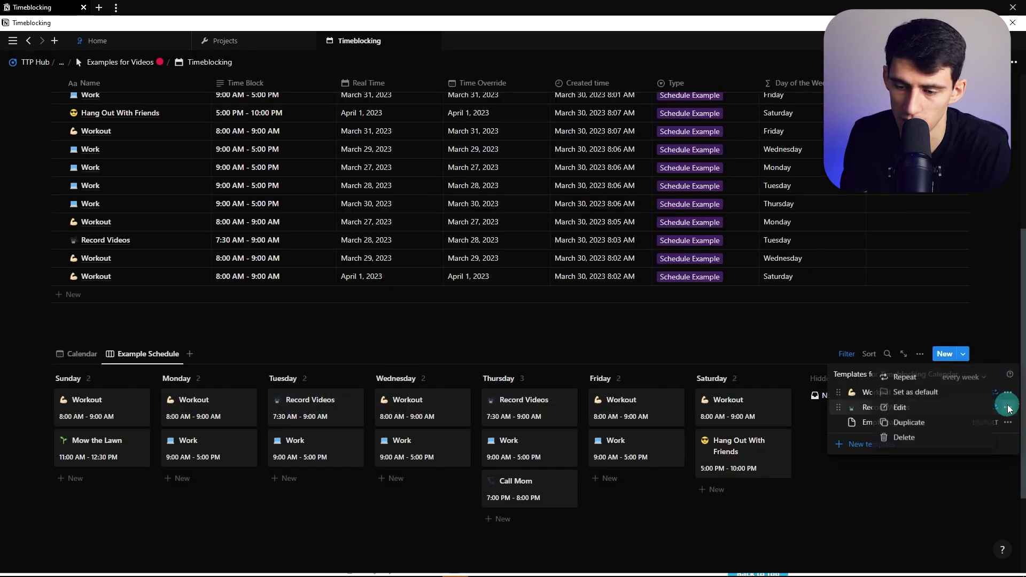
{"action": "left_click", "coordinate": [941, 378]}
{"action": "left_click", "coordinate": [918, 446]}
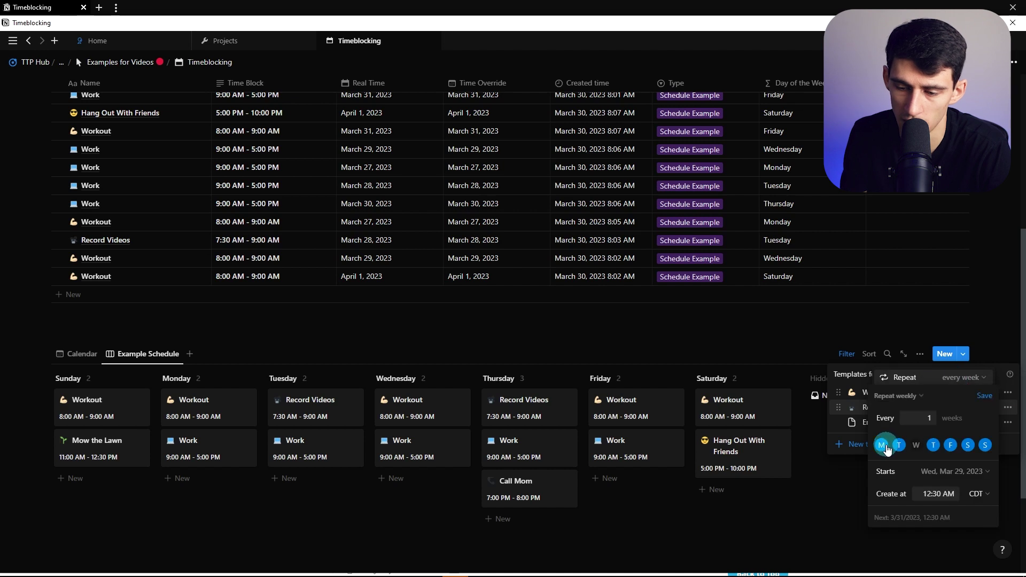
{"action": "left_click", "coordinate": [951, 446]}
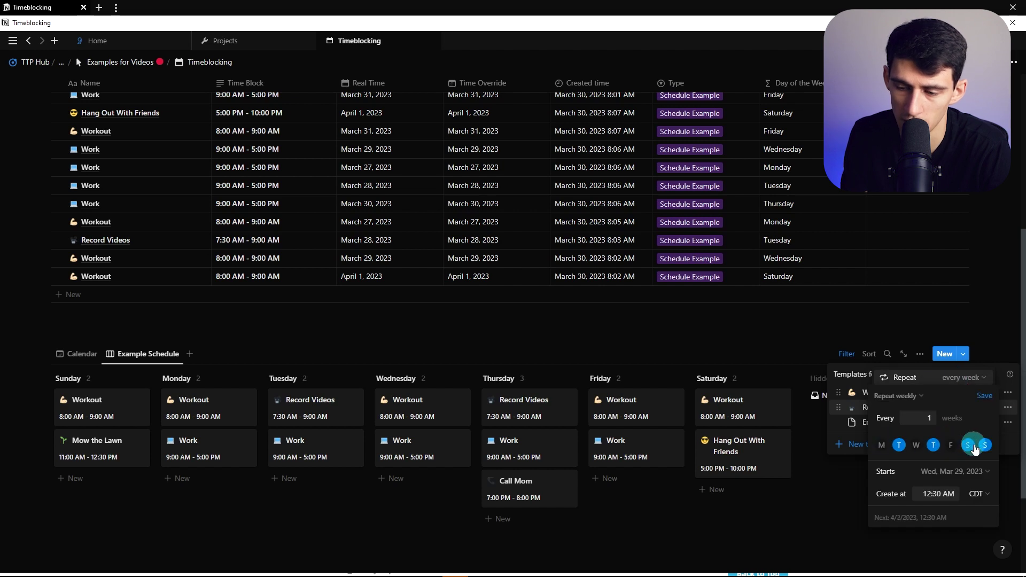
{"action": "left_click", "coordinate": [982, 396]}
{"action": "left_click", "coordinate": [817, 448]}
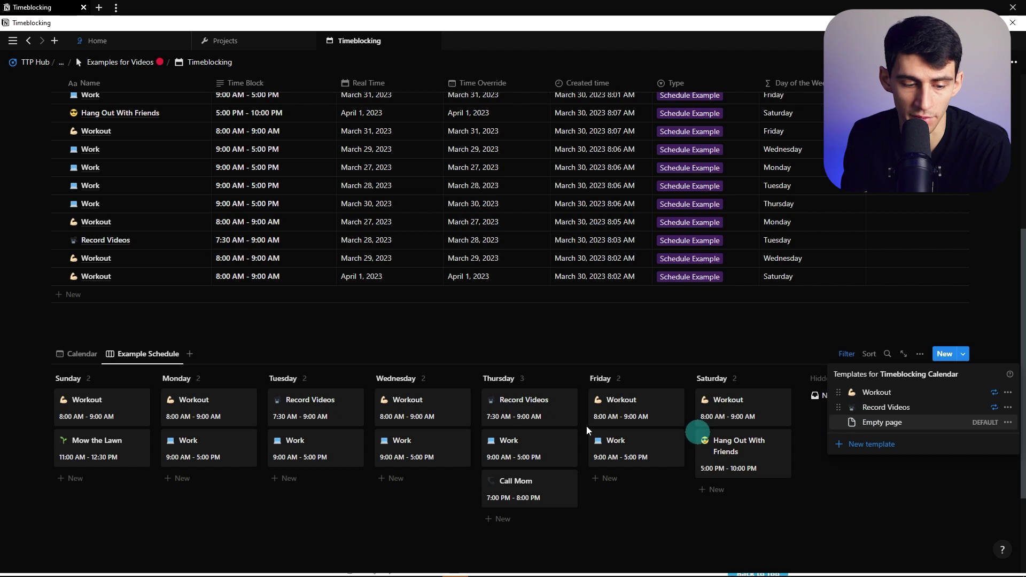
- Duplicate the Record Videos template and name the copy Work
{"action": "left_click", "coordinate": [1008, 409]}
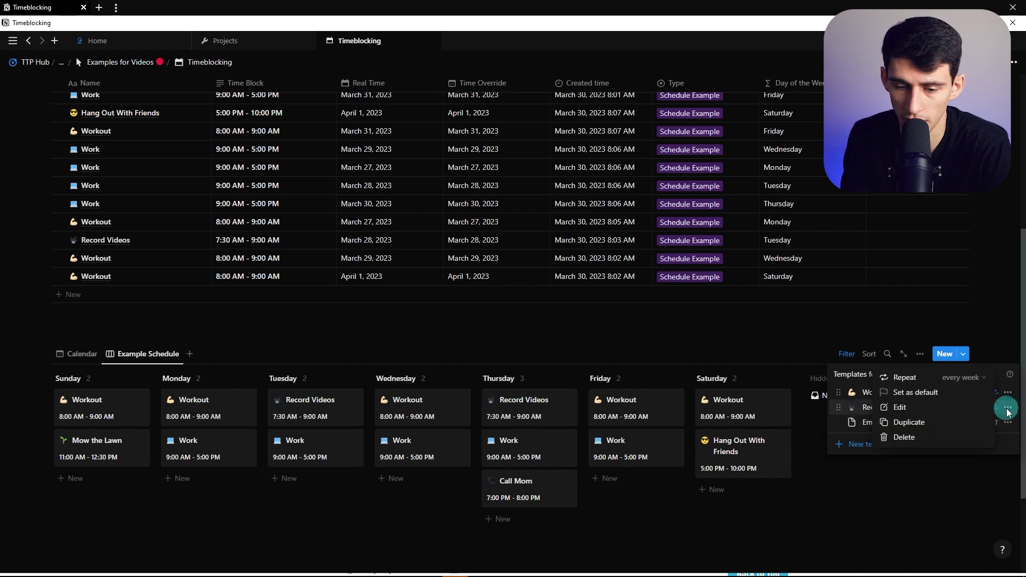
{"action": "left_click", "coordinate": [926, 422]}
{"action": "triple_click", "coordinate": [413, 262]}
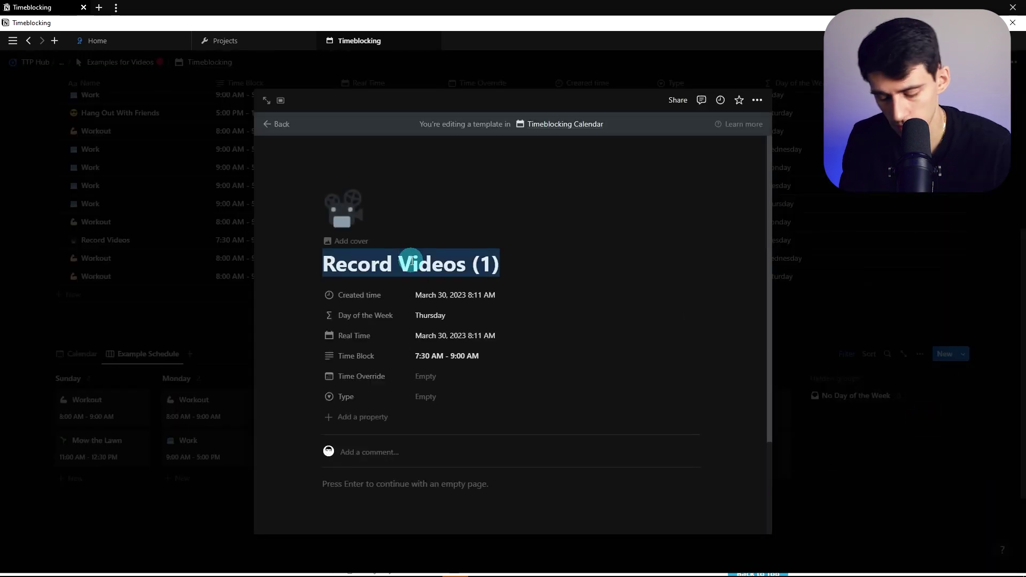
{"action": "type", "text": "Work"}
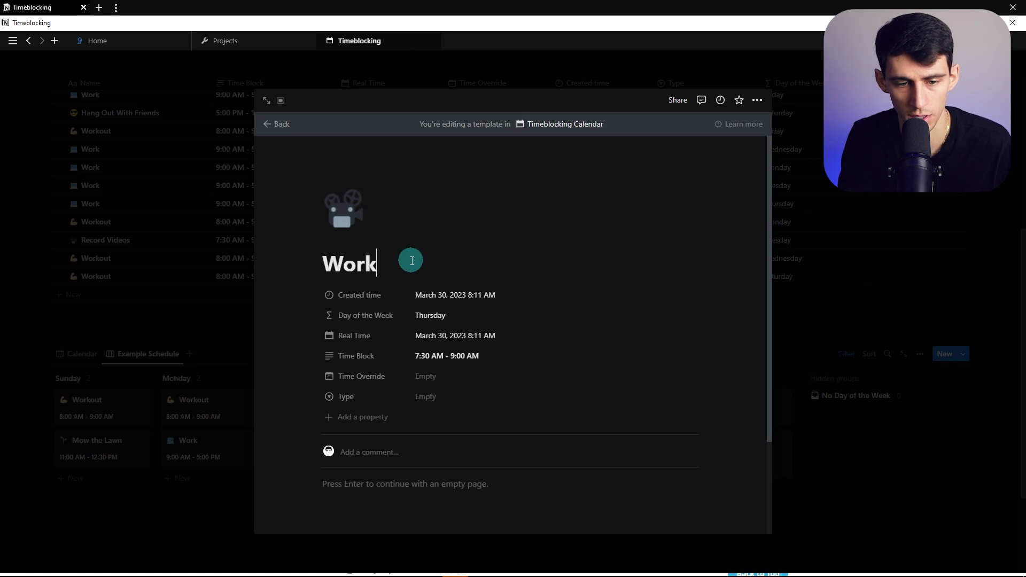
- Change the Work template's icon to the laptop emoji
{"action": "left_click", "coordinate": [360, 224]}
{"action": "type", "text": "lap"}
{"action": "left_click", "coordinate": [249, 294]}
- Set the Work template's Time Block to 9:00 AM - 5:00 PM and close the template
{"action": "left_click", "coordinate": [448, 355]}
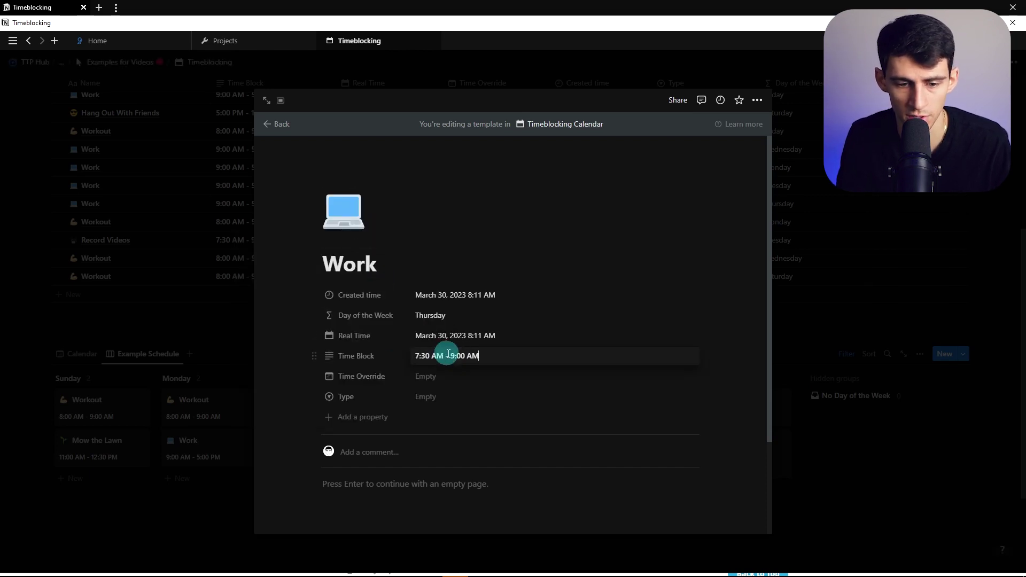
{"action": "left_click", "coordinate": [450, 356]}
{"action": "key", "text": "shift+Home"}
{"action": "key", "text": "BackSpace"}
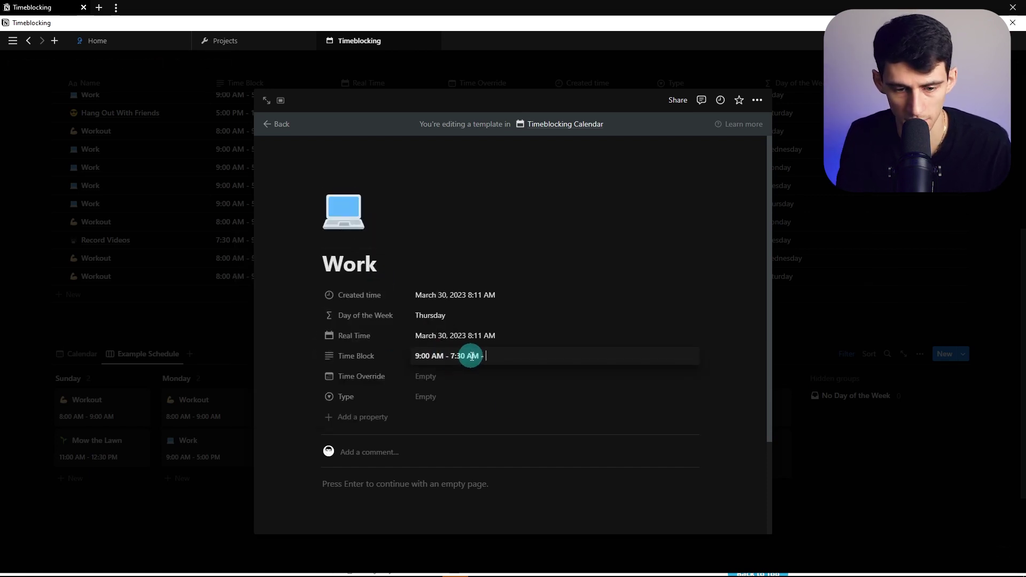
{"action": "key", "text": "BackSpace"}
{"action": "key", "text": "BackSpace"}
{"action": "key", "text": "BackSpace"}
{"action": "key", "text": "BackSpace"}
{"action": "key", "text": "BackSpace"}
{"action": "key", "text": "BackSpace"}
{"action": "key", "text": "BackSpace"}
{"action": "key", "text": "BackSpace"}
{"action": "key", "text": "BackSpace"}
{"action": "key", "text": "BackSpace"}
{"action": "type", "text": "5:00 PM"}
{"action": "key", "text": "Return"}
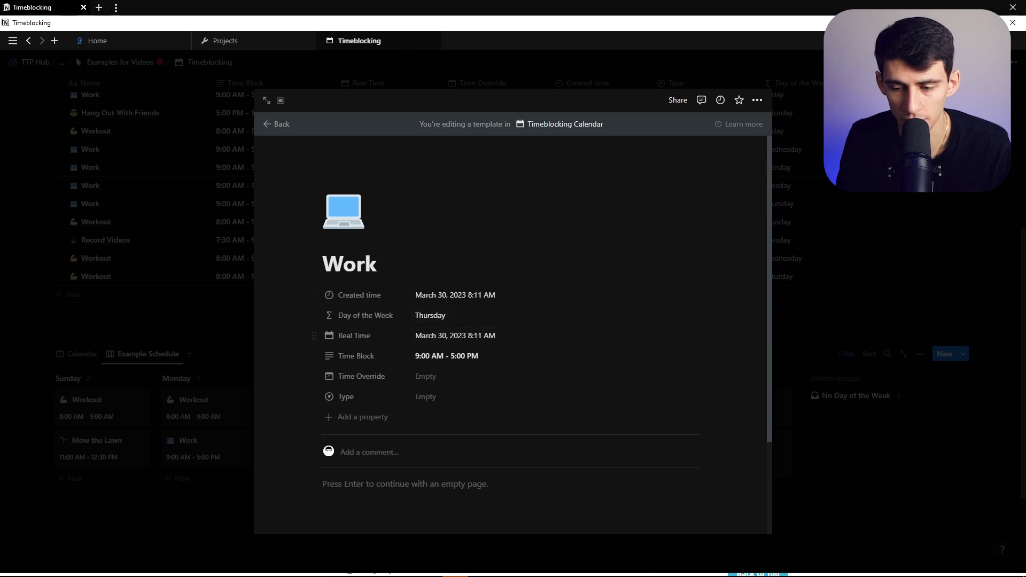
{"action": "left_click", "coordinate": [930, 376]}
- Set the Work template to repeat weekly Monday through Friday, created at 1:00 AM, and save the repeat schedule
{"action": "left_click", "coordinate": [962, 354]}
{"action": "left_click", "coordinate": [1008, 422]}
{"action": "left_click", "coordinate": [949, 396]}
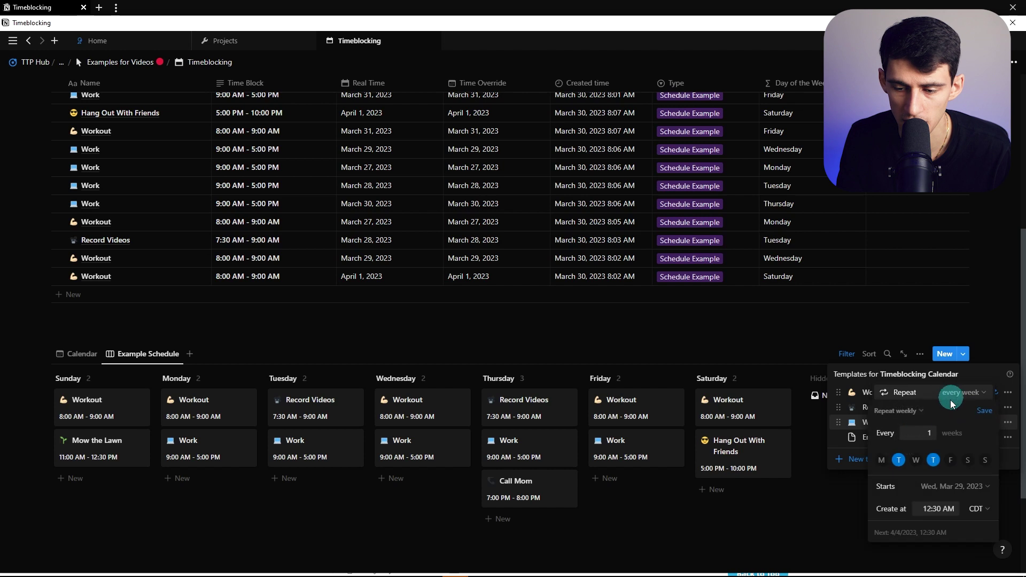
{"action": "left_click", "coordinate": [887, 459]}
{"action": "left_click", "coordinate": [916, 460]}
{"action": "left_click", "coordinate": [951, 459]}
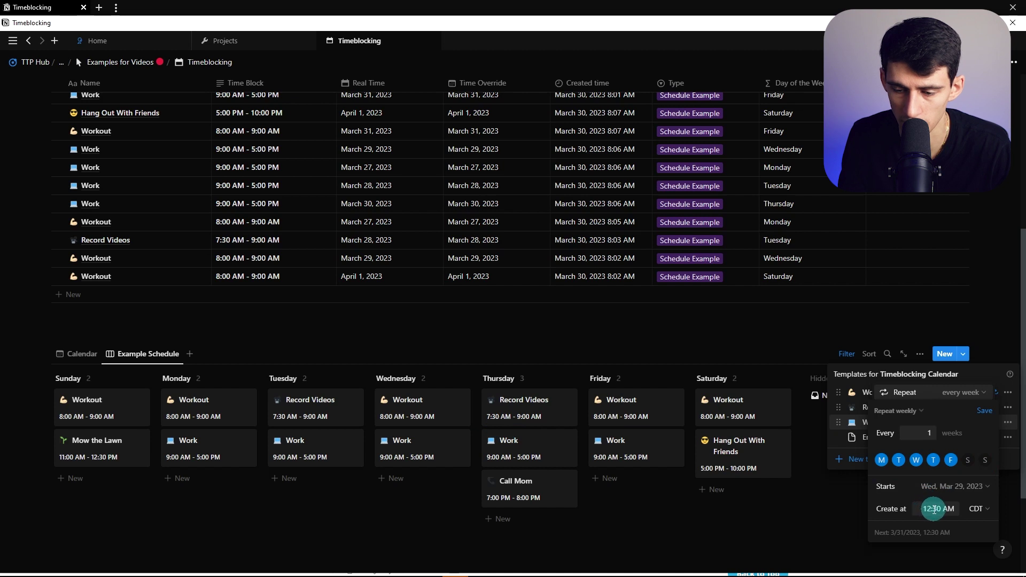
{"action": "key", "text": "BackSpace"}
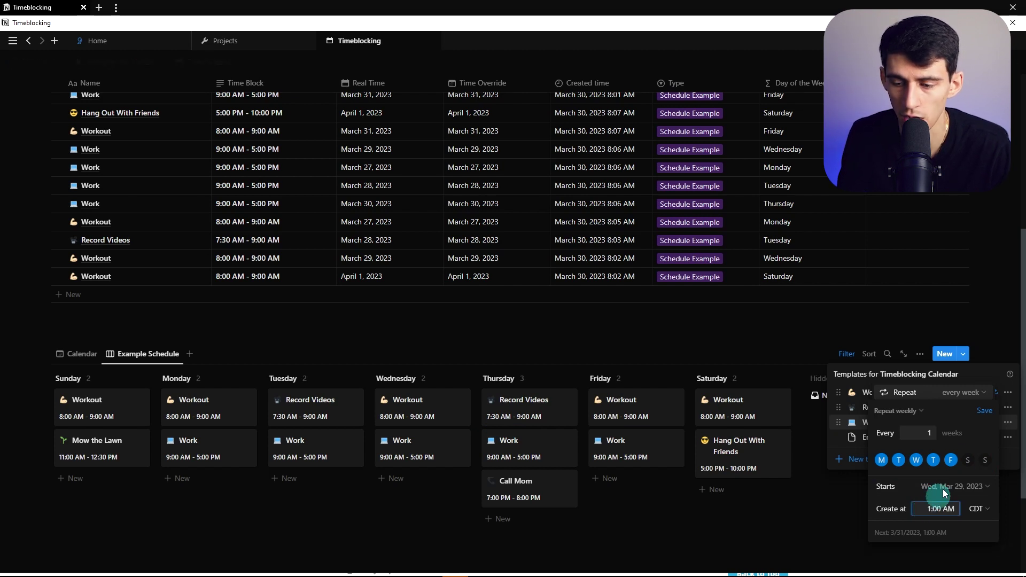
{"action": "left_click", "coordinate": [984, 410]}
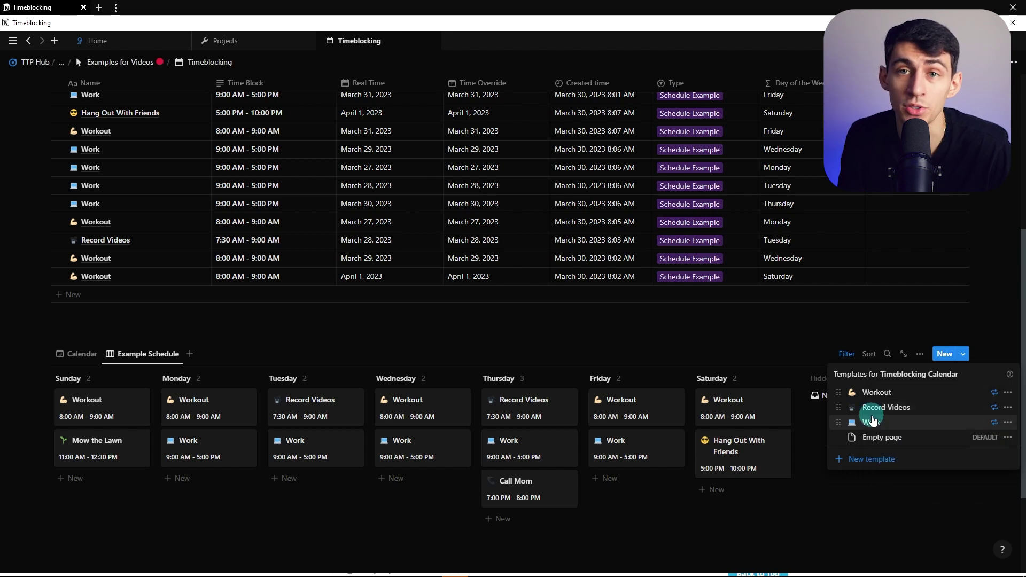
- Duplicate the Work template and name the copy Mow the Lawn
{"action": "left_click", "coordinate": [1012, 416]}
{"action": "left_click", "coordinate": [907, 423]}
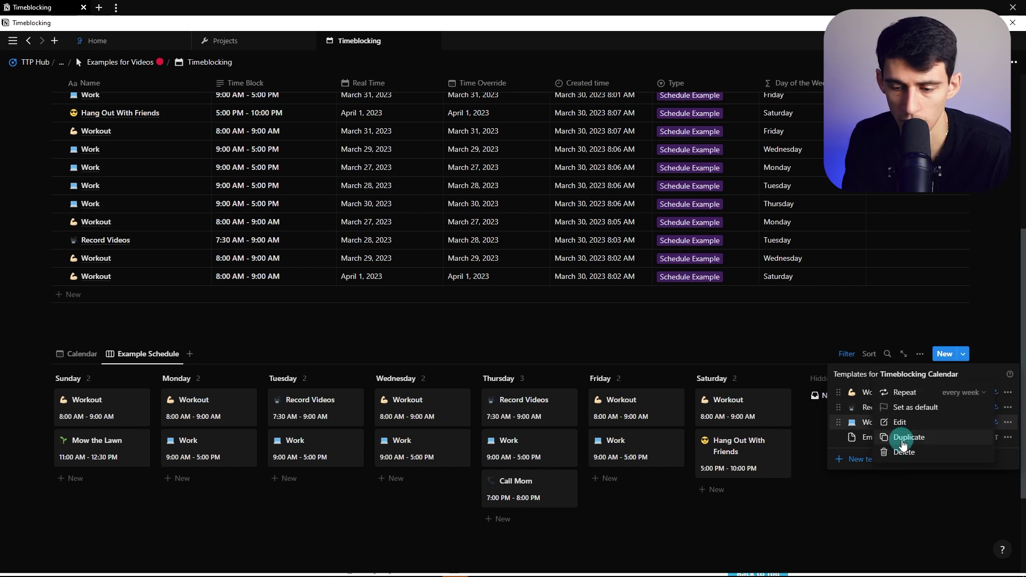
{"action": "triple_click", "coordinate": [448, 253]}
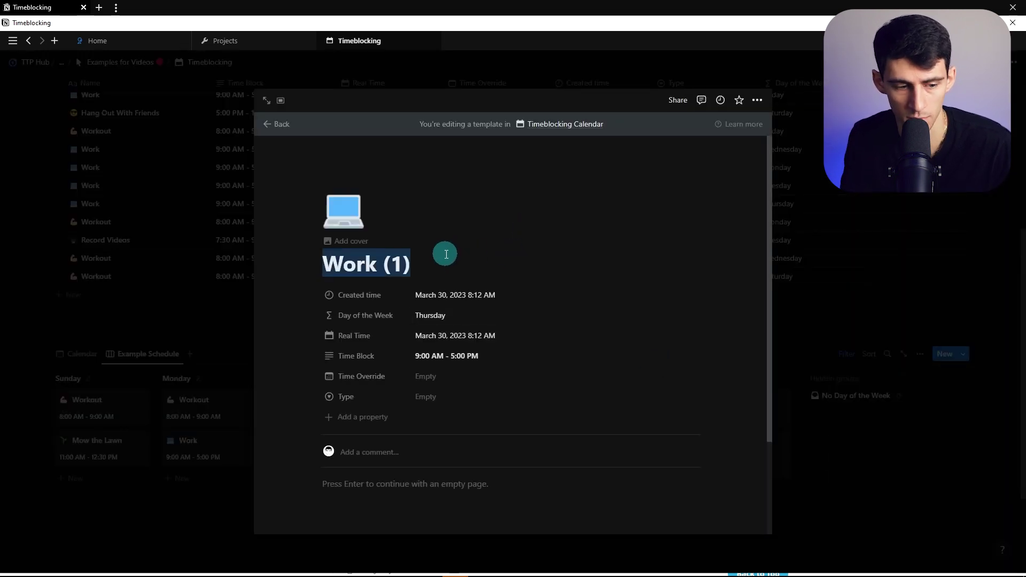
{"action": "type", "text": "Mow the Lawn"}
- Give the Mow the Lawn template a green seedling emoji and set its Time Block to 11:00 AM - 12:30 PM
{"action": "left_click", "coordinate": [344, 211]}
{"action": "type", "text": "plant"}
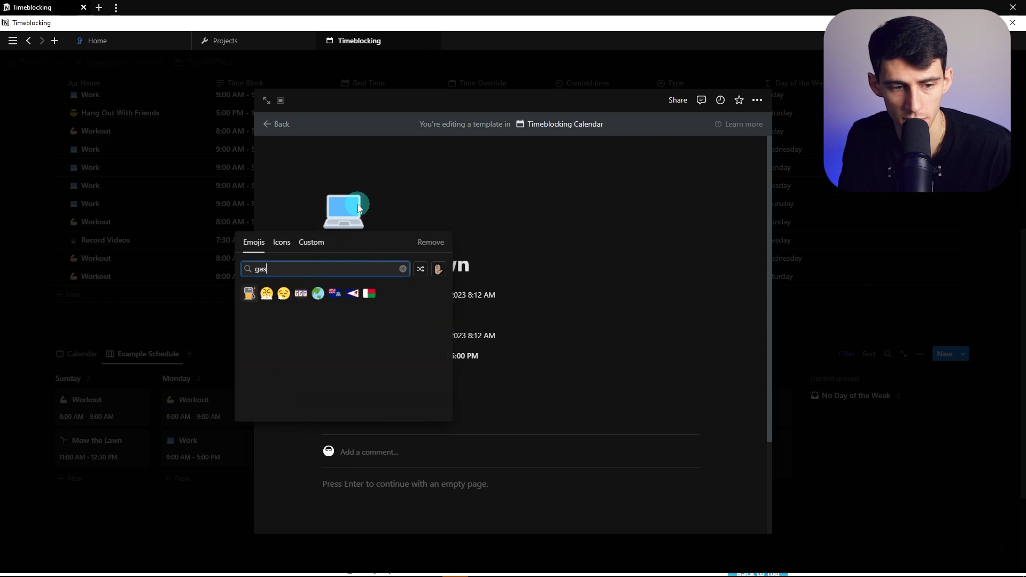
{"action": "left_click", "coordinate": [262, 291]}
{"action": "type", "text": "11:00 AM - 5"}
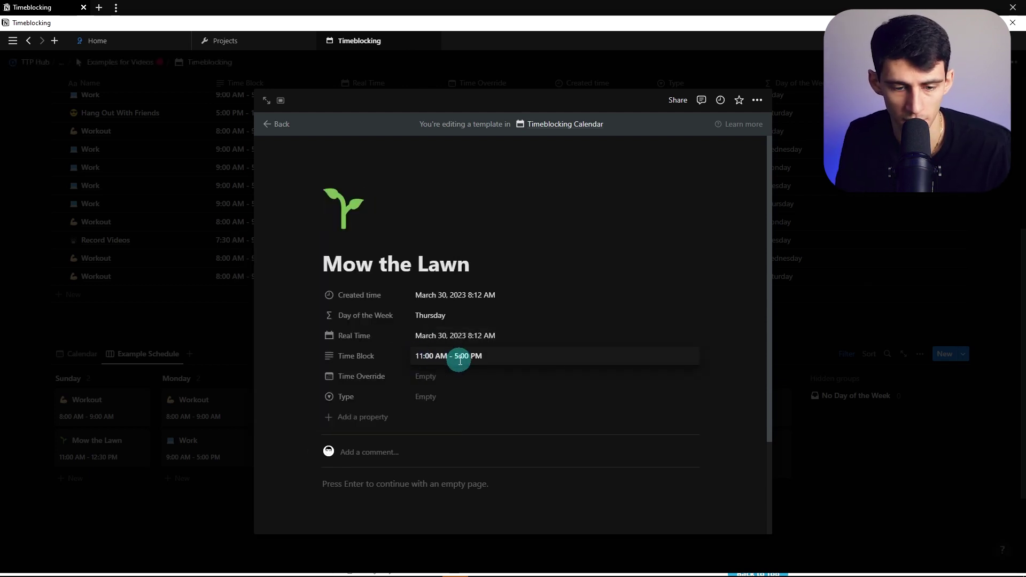
{"action": "left_click", "coordinate": [963, 354]}
- Set the Mow the Lawn template to repeat weekly on Sunday, created at 1:30 AM, and save the repeat schedule
{"action": "left_click", "coordinate": [963, 354]}
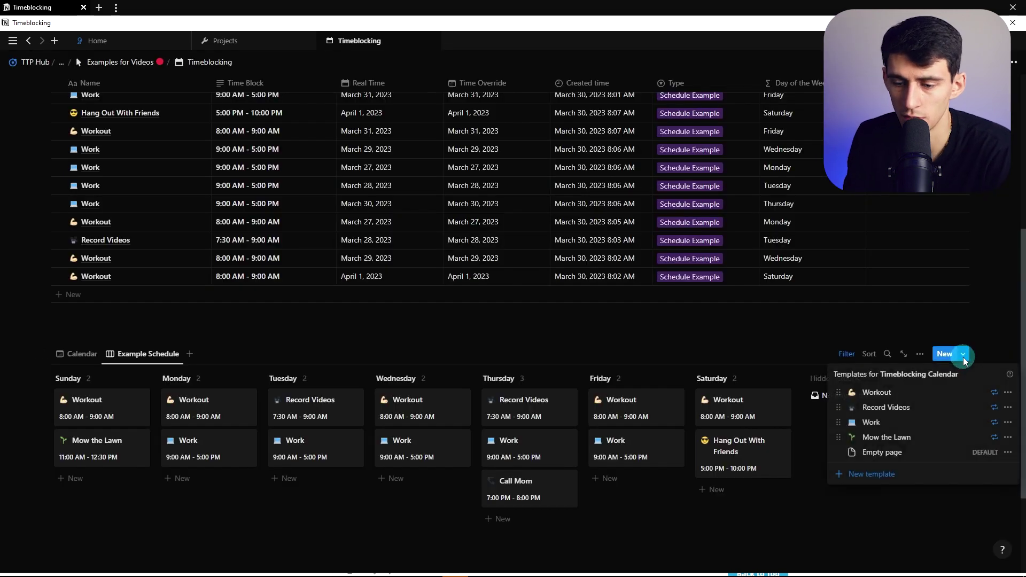
{"action": "left_click", "coordinate": [1008, 438]}
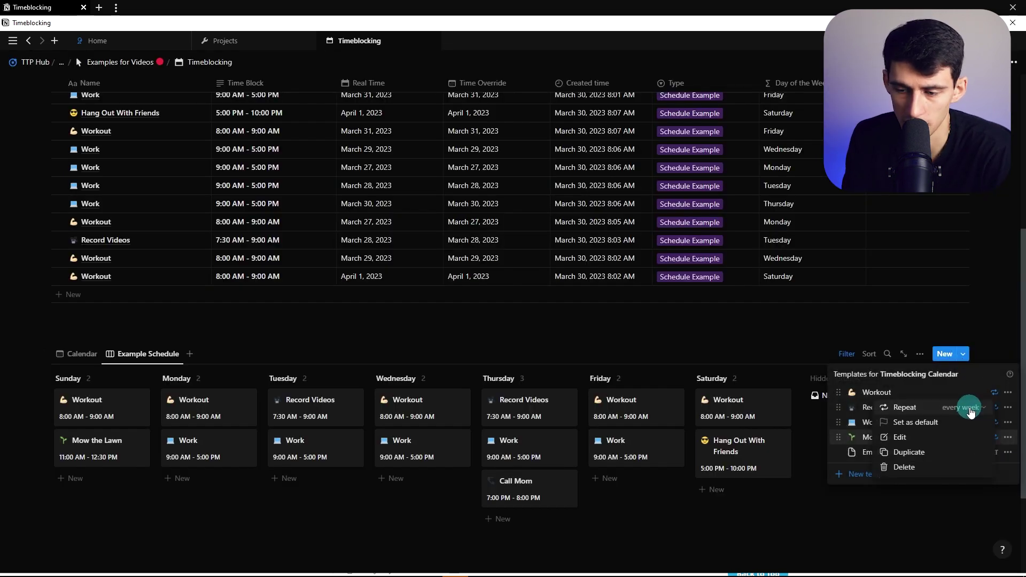
{"action": "left_click", "coordinate": [965, 407]}
{"action": "left_click", "coordinate": [881, 475]}
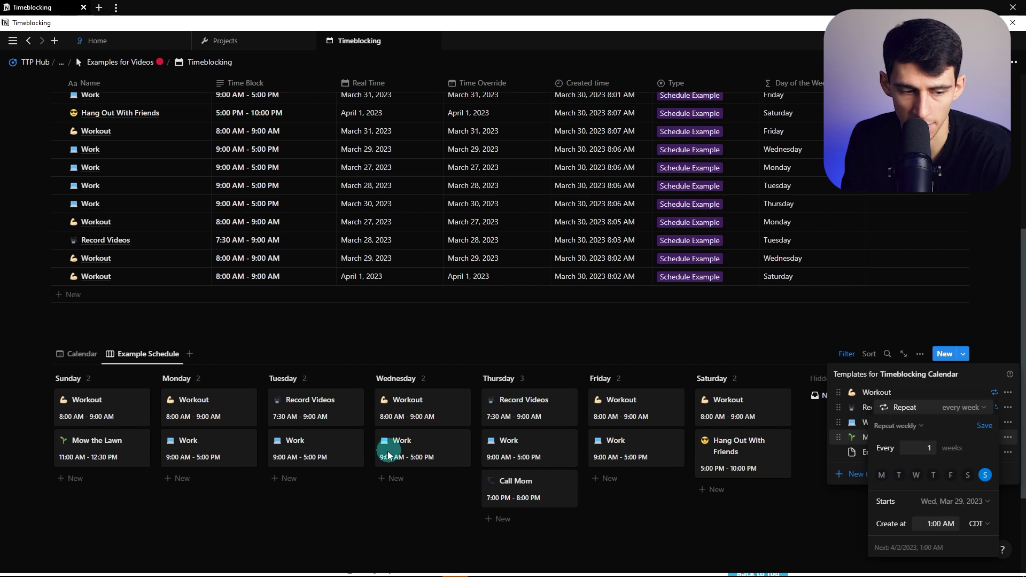
{"action": "left_click", "coordinate": [985, 475]}
{"action": "left_click", "coordinate": [939, 524]}
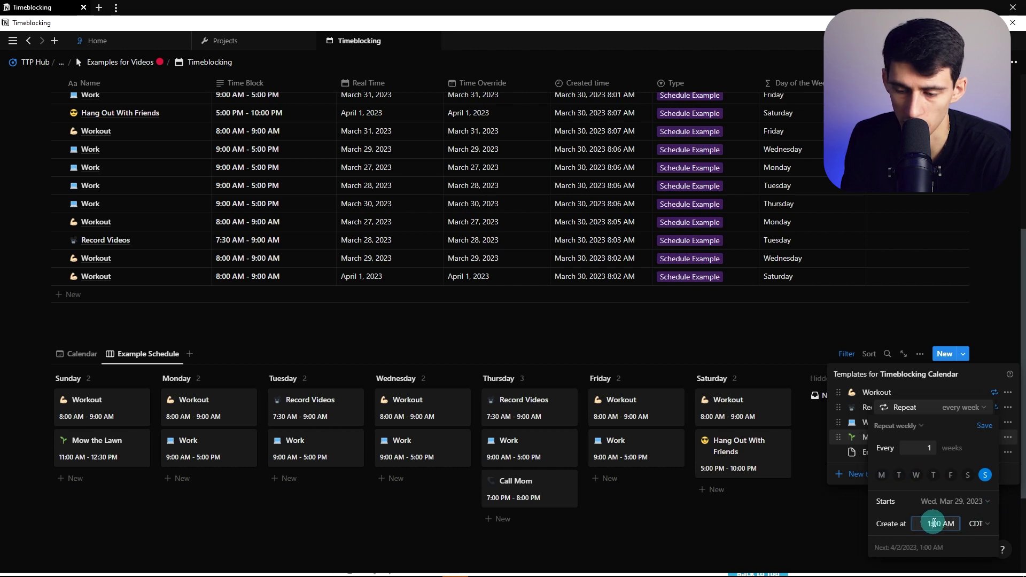
{"action": "type", "text": "3"}
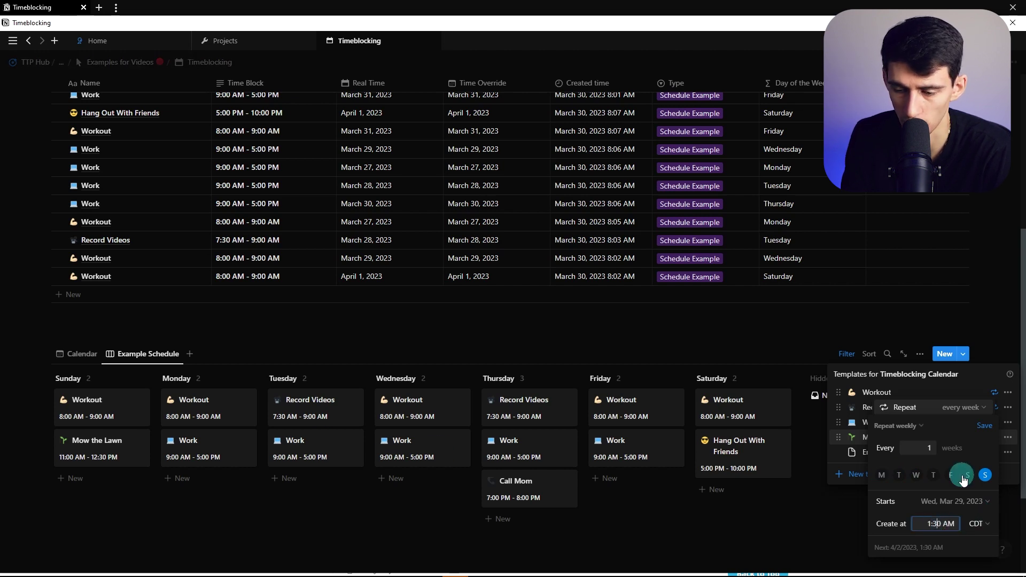
{"action": "left_click", "coordinate": [983, 426]}
- Duplicate the Mow the Lawn template as Call My Mom and set its Time Block to 7:00 PM - 8:00 PM
{"action": "left_click", "coordinate": [1008, 438]}
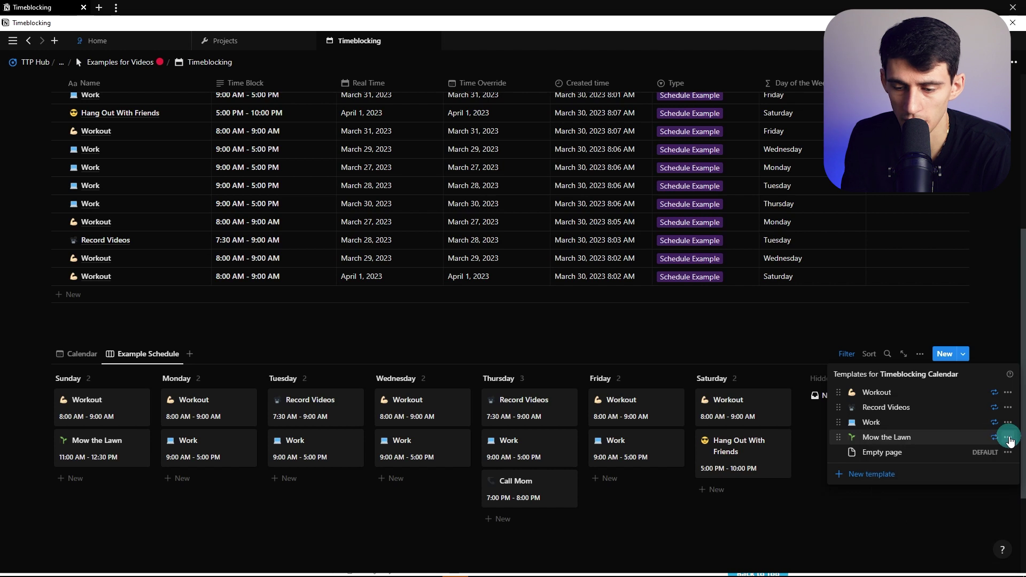
{"action": "left_click", "coordinate": [899, 439]}
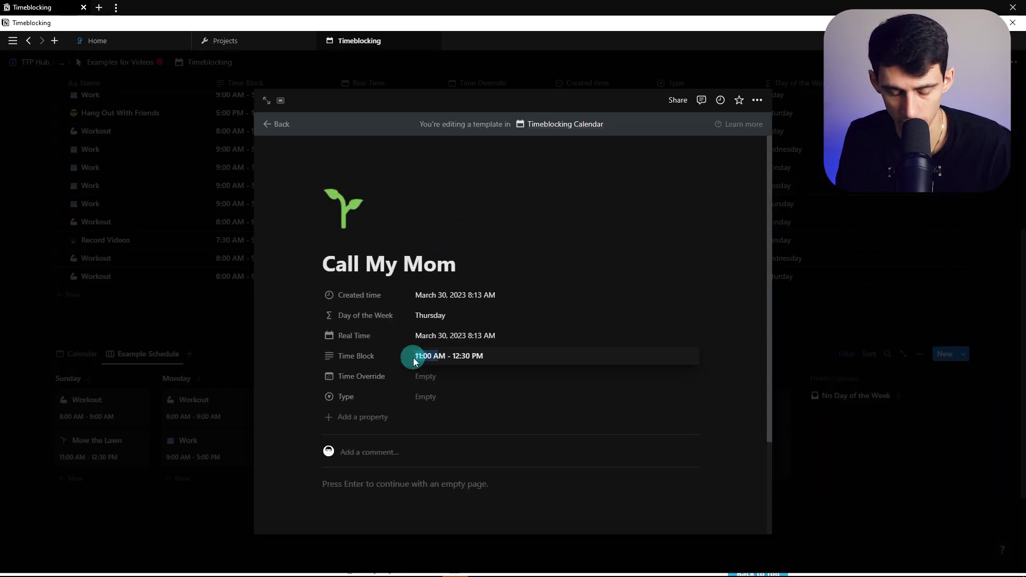
{"action": "double_click", "coordinate": [412, 357]}
{"action": "type", "text": "8"}
{"action": "key", "text": "BackSpace"}
{"action": "type", "text": "7:00 P"}
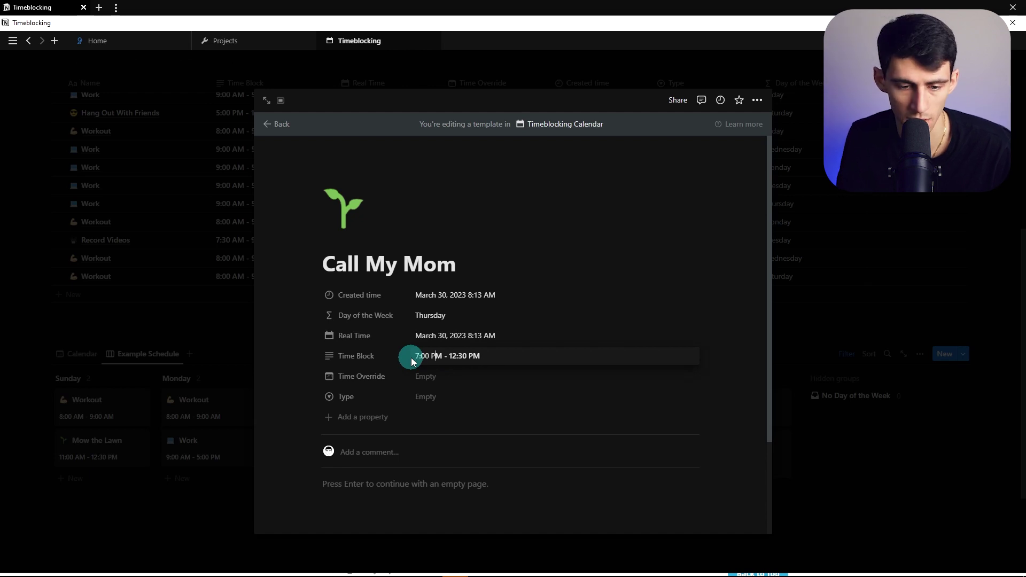
- Change the Call My Mom template's icon to a phone emoji and close the template
{"action": "left_click", "coordinate": [350, 207]}
{"action": "type", "text": "phone"}
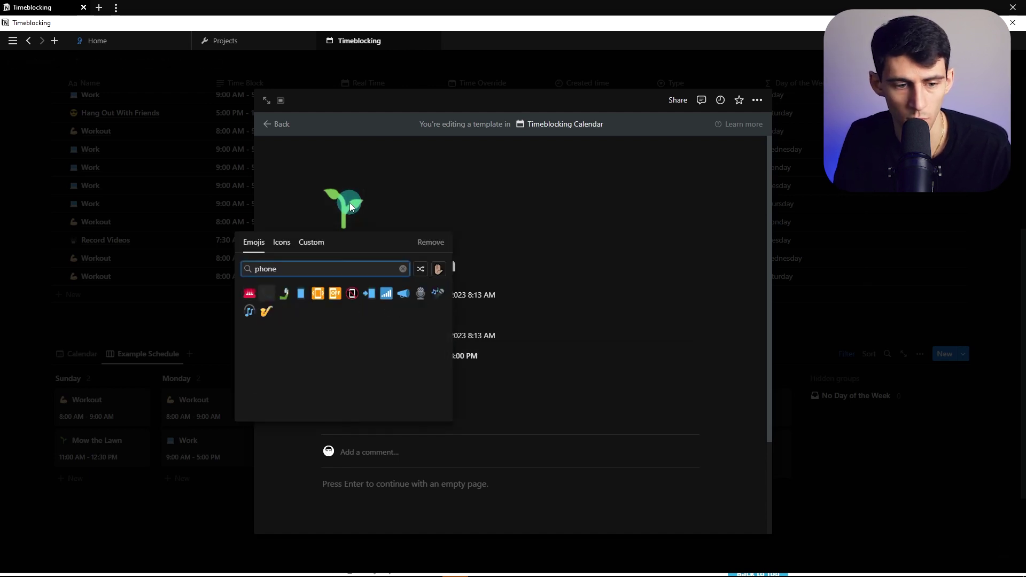
{"action": "key", "text": "Return"}
{"action": "left_click", "coordinate": [962, 355]}
- Set the Call My Mom template to repeat weekly on Thursday only, created at 3:30 AM, and save the repeat schedule
{"action": "left_click", "coordinate": [966, 357]}
{"action": "left_click", "coordinate": [1008, 452]}
{"action": "left_click", "coordinate": [962, 422]}
{"action": "left_click", "coordinate": [931, 332]}
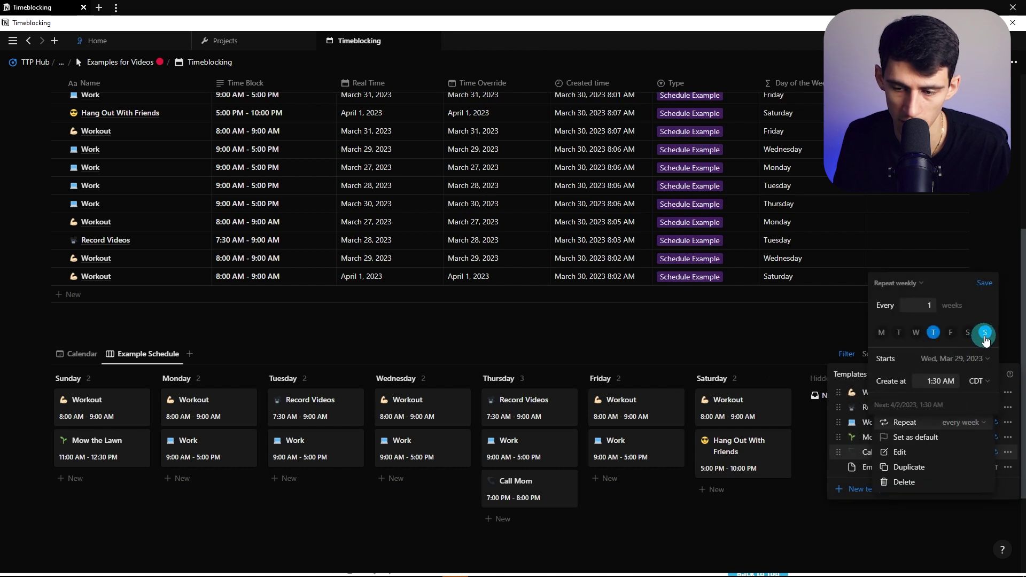
{"action": "left_click", "coordinate": [928, 380]}
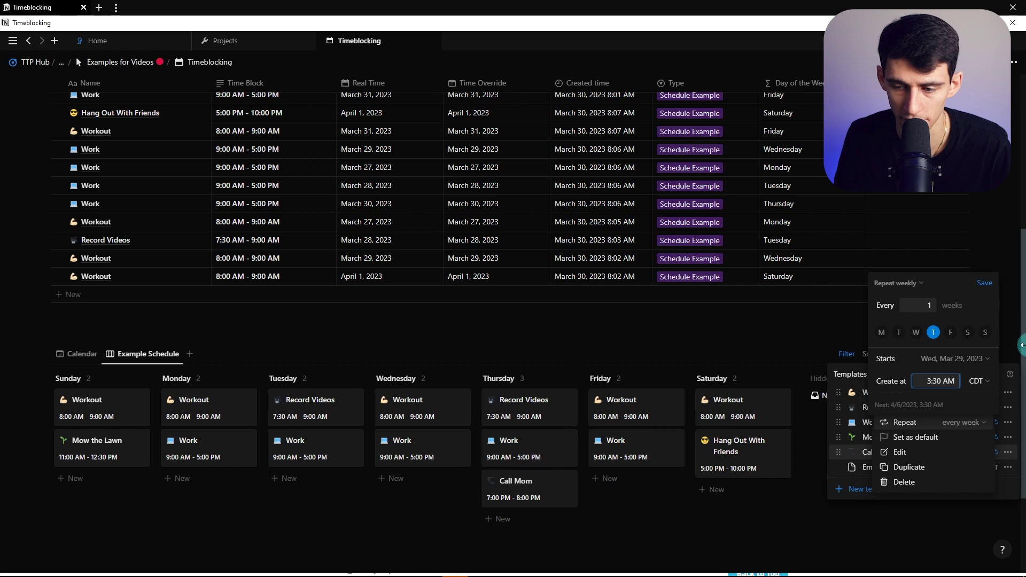
{"action": "left_click", "coordinate": [1018, 347]}
- Duplicate Call My Mom as Hang Out with My Friends, with the sunglasses face emoji and a Time Block of 5:00 PM - 10:00 PM
{"action": "left_click", "coordinate": [1007, 453]}
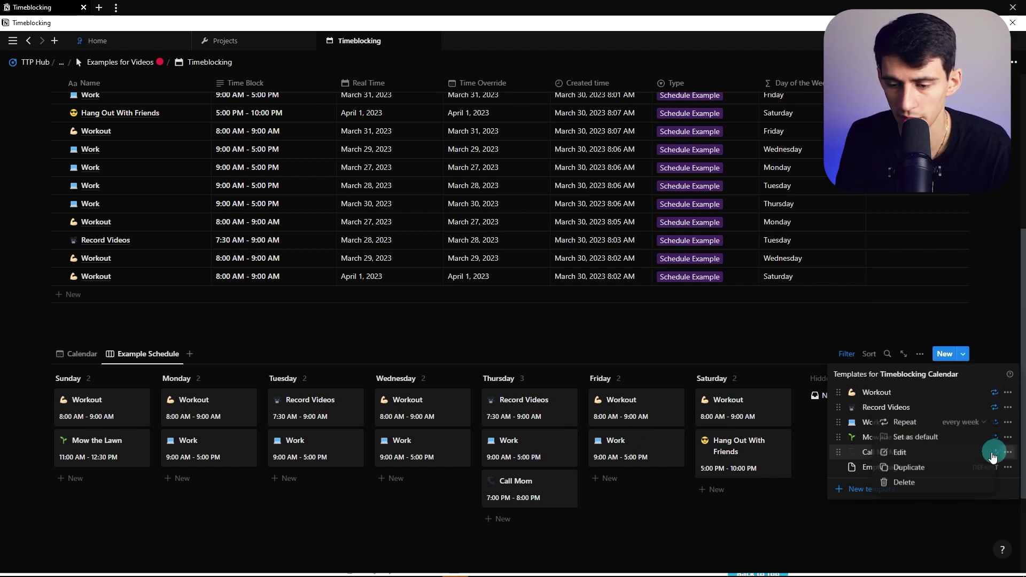
{"action": "left_click", "coordinate": [917, 466]}
{"action": "triple_click", "coordinate": [477, 277]}
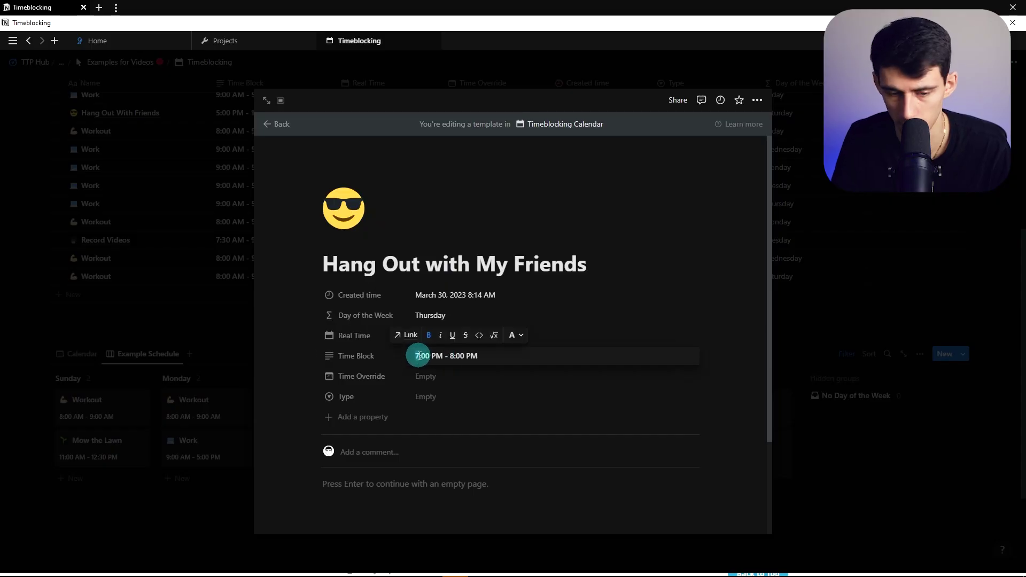
{"action": "type", "text": "5"}
{"action": "key", "text": "Escape"}
- Set the Hang Out with My Friends template to repeat weekly on Saturday
{"action": "left_click", "coordinate": [962, 354]}
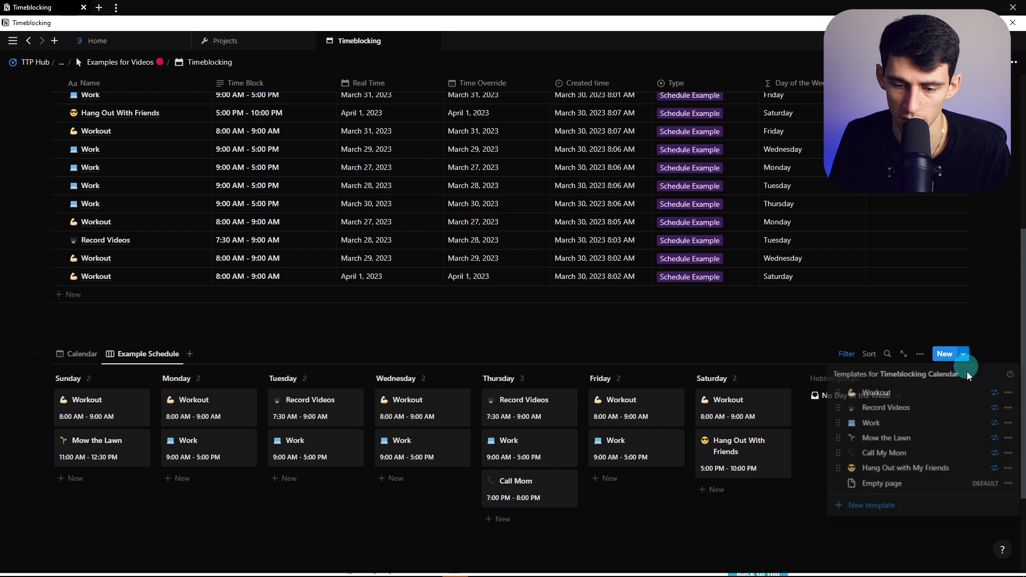
{"action": "left_click", "coordinate": [1008, 467]}
{"action": "left_click", "coordinate": [973, 444]}
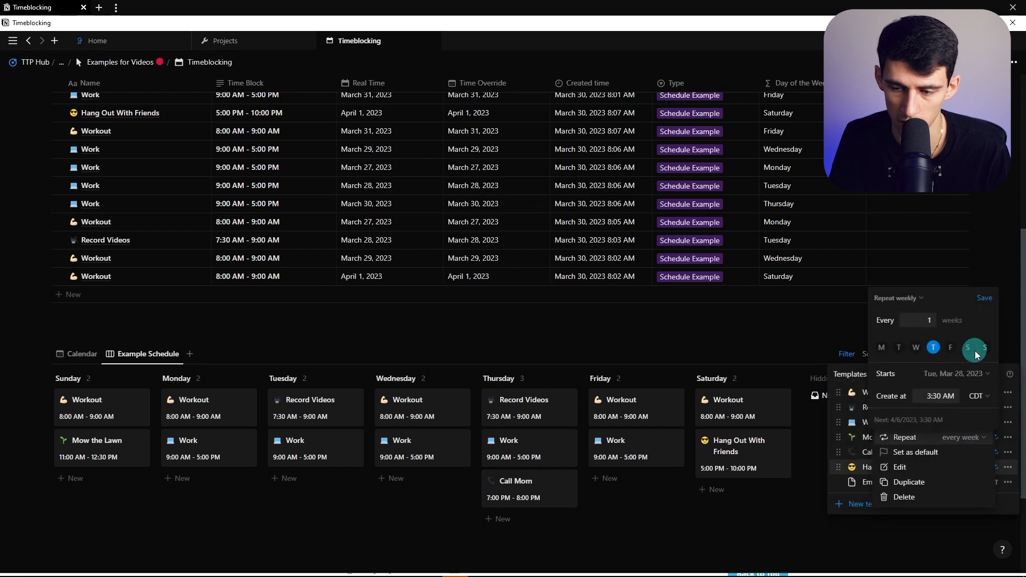
- Switch the database to its Calendar view and show the week of March 26 to April 1
{"action": "left_click", "coordinate": [78, 360]}
{"action": "left_click", "coordinate": [77, 360]}
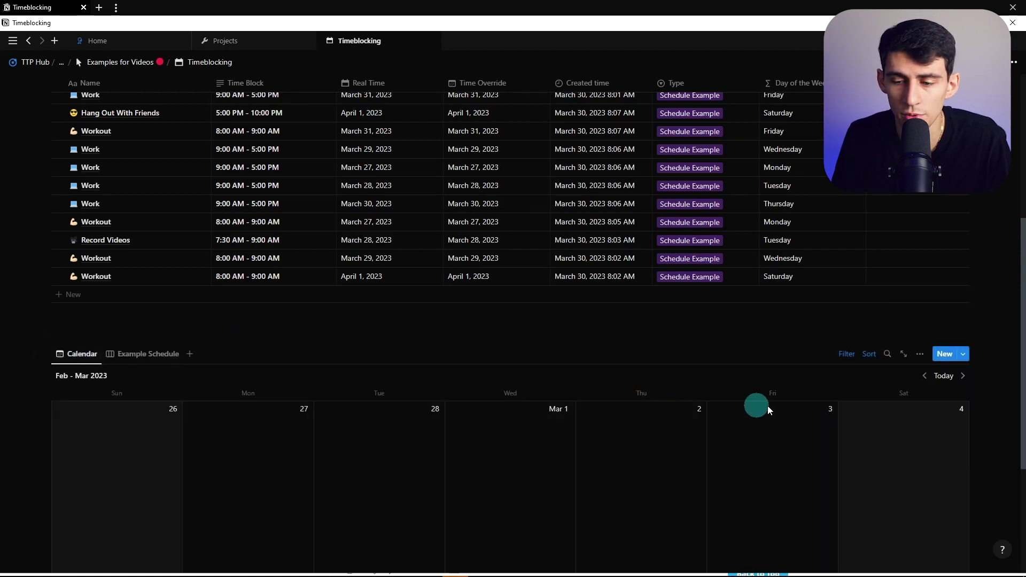
{"action": "scroll", "coordinate": [870, 303], "scroll_direction": "down", "scroll_amount": 2}
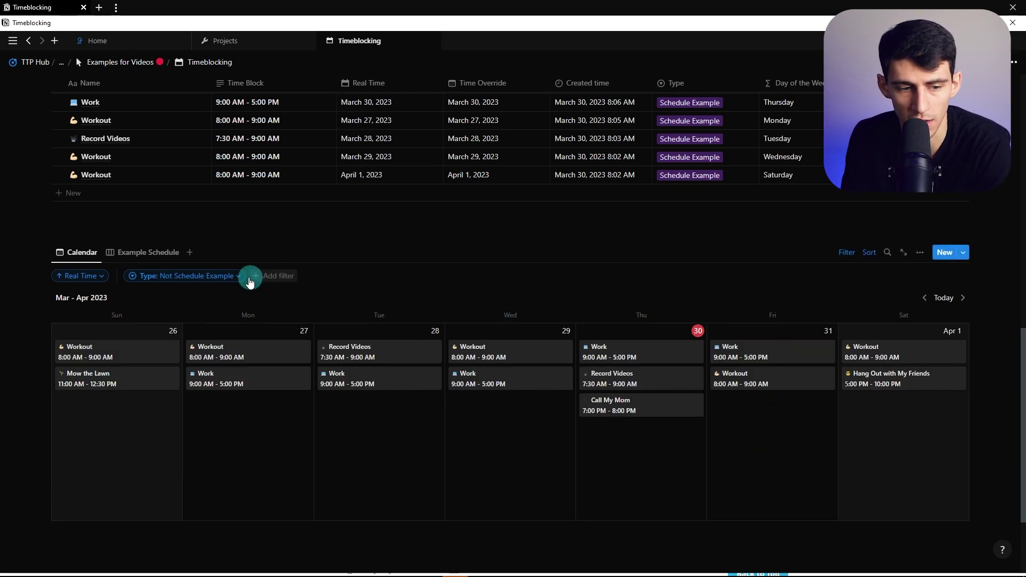
- Examine the week's time blocks in the calendar and the matching rows in the Timeblocking Calendar table
{"action": "left_click", "coordinate": [956, 259]}
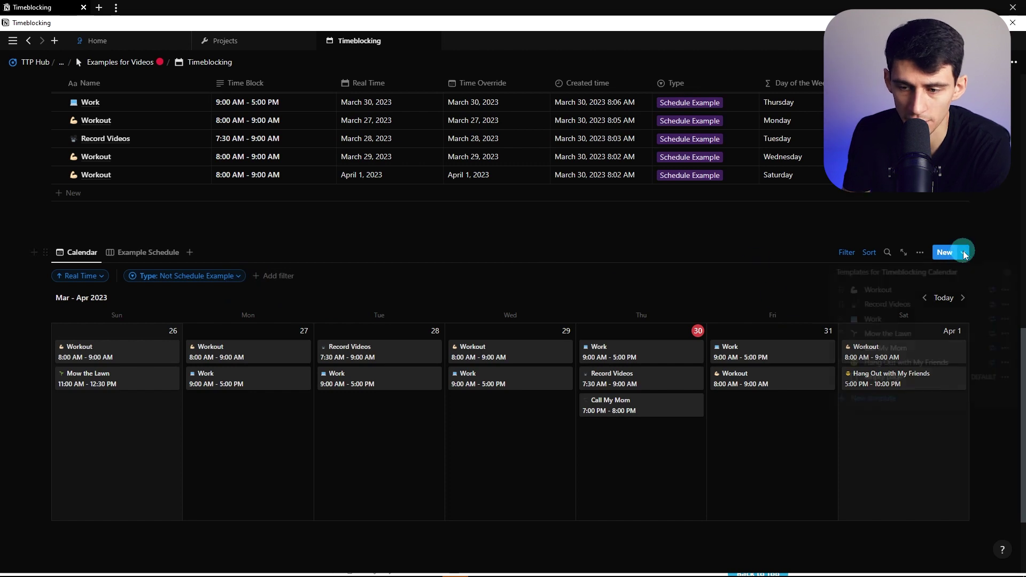
{"action": "left_click", "coordinate": [680, 495]}
{"action": "scroll", "coordinate": [680, 490], "scroll_direction": "down", "scroll_amount": 1}
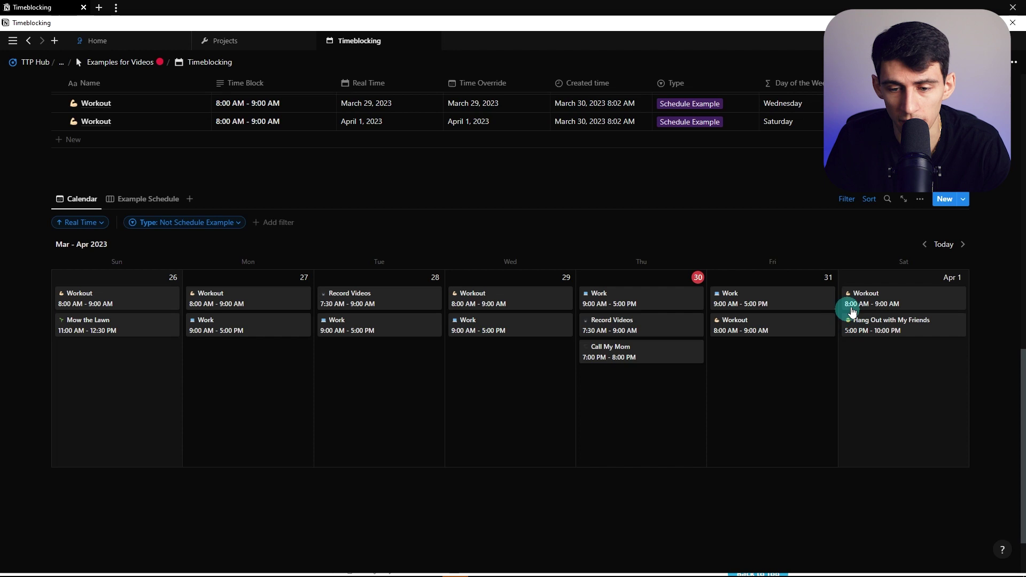
{"action": "scroll", "coordinate": [695, 299], "scroll_direction": "up", "scroll_amount": 2}
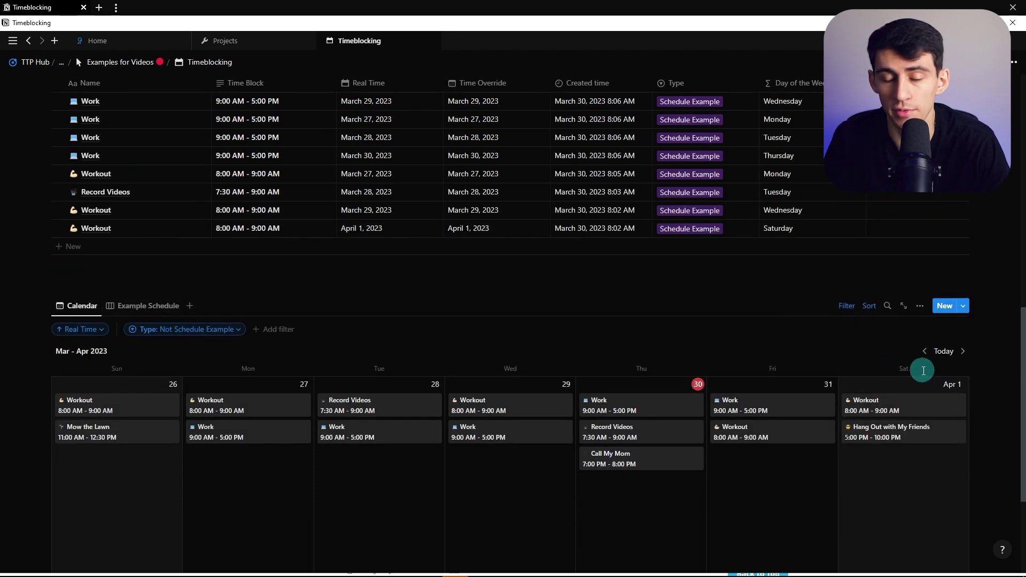
{"action": "scroll", "coordinate": [923, 371], "scroll_direction": "down", "scroll_amount": 1}
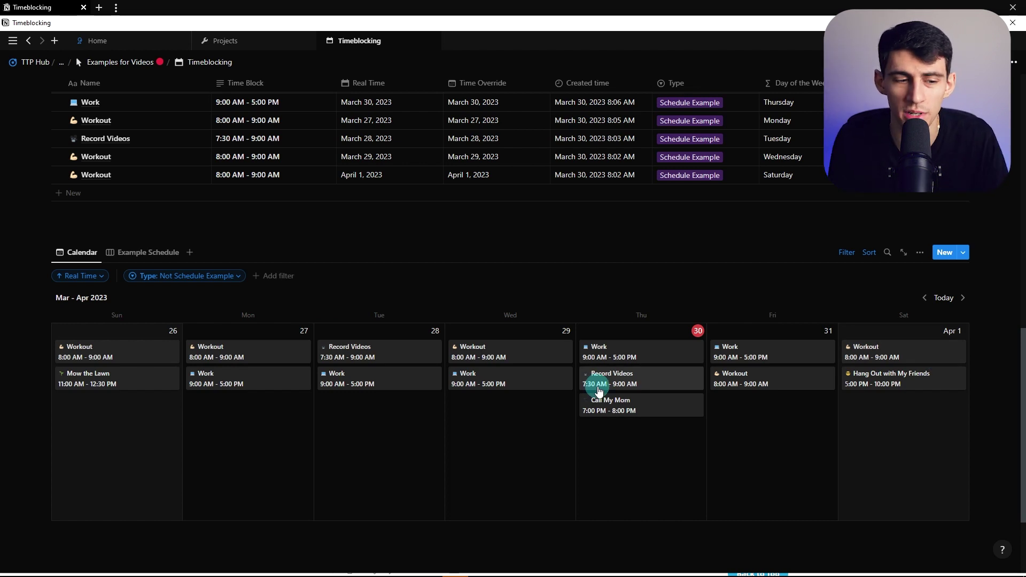
{"action": "scroll", "coordinate": [598, 390], "scroll_direction": "up", "scroll_amount": 5}
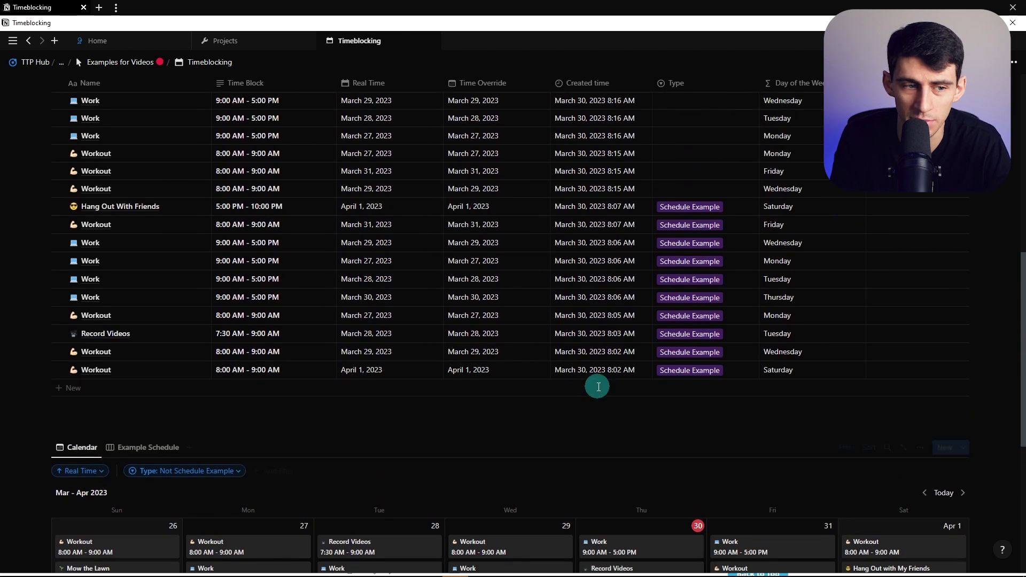
{"action": "scroll", "coordinate": [252, 217], "scroll_direction": "down", "scroll_amount": 4}
{"action": "scroll", "coordinate": [420, 328], "scroll_direction": "up", "scroll_amount": 2}
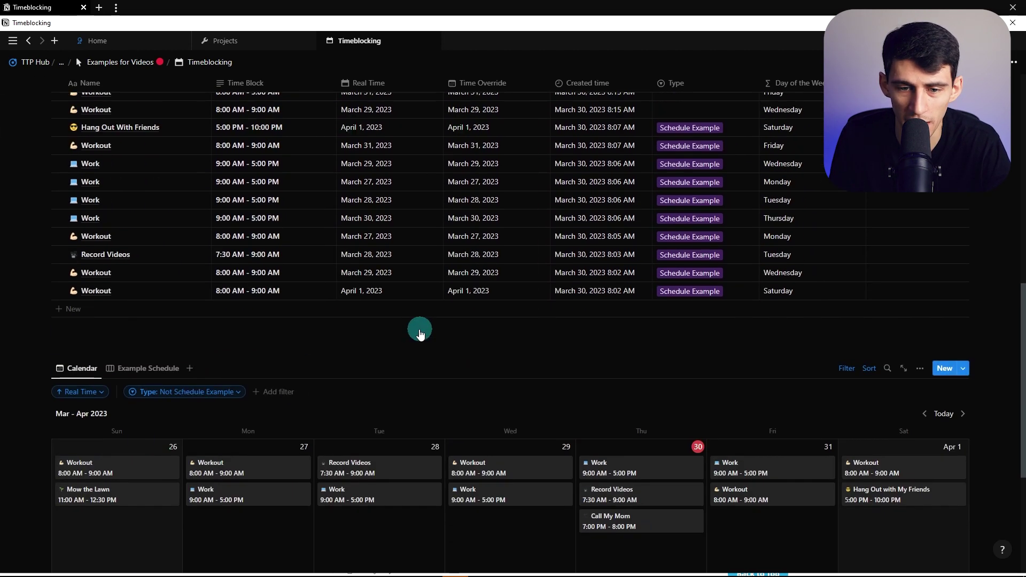
- Turn the inline Timeblocking Calendar table under the page title into a page
{"action": "scroll", "coordinate": [320, 321], "scroll_direction": "up", "scroll_amount": 7}
{"action": "left_click", "coordinate": [151, 107]}
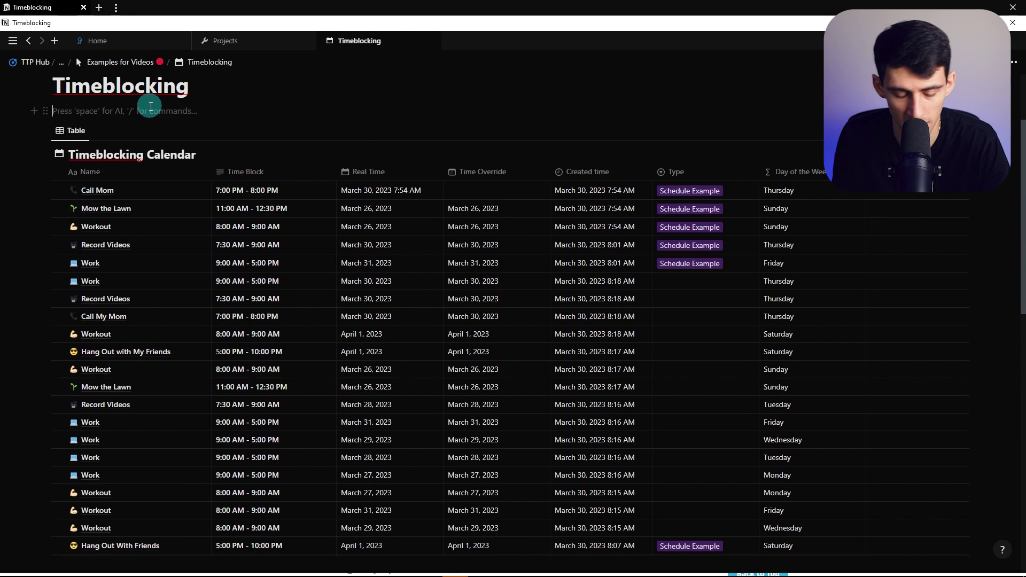
{"action": "left_click", "coordinate": [924, 130]}
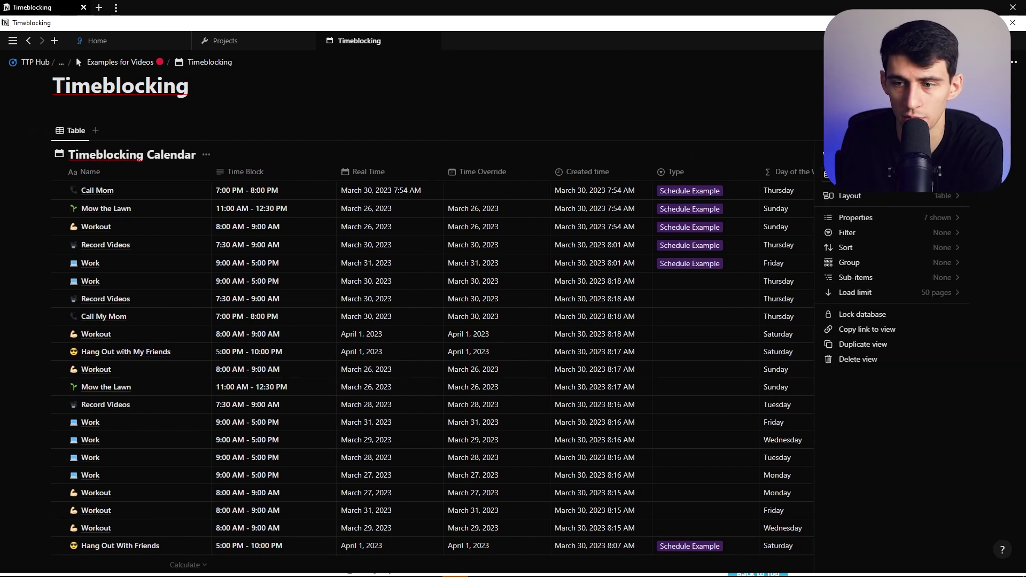
{"action": "left_click", "coordinate": [45, 131]}
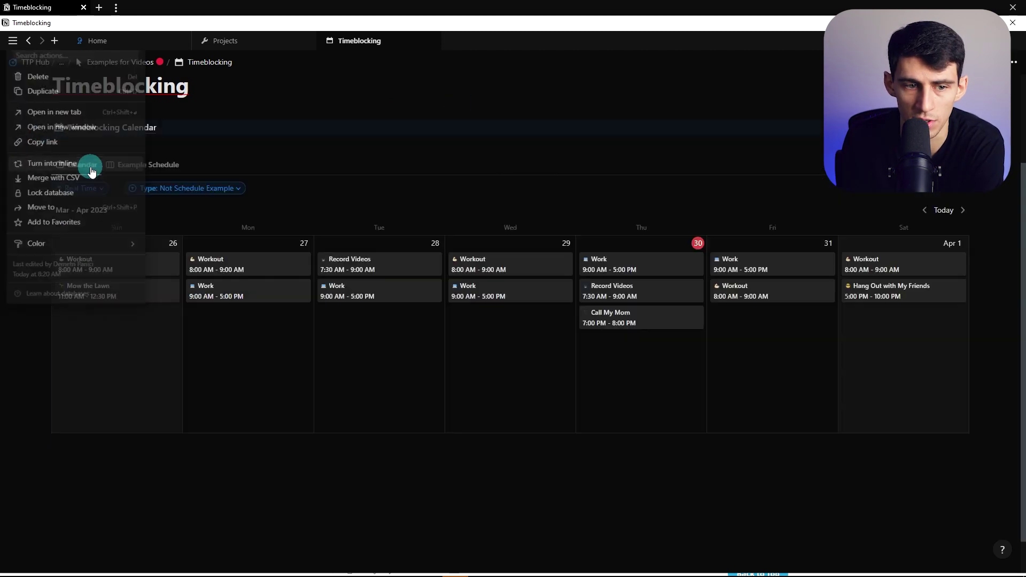
{"action": "left_click", "coordinate": [87, 166]}
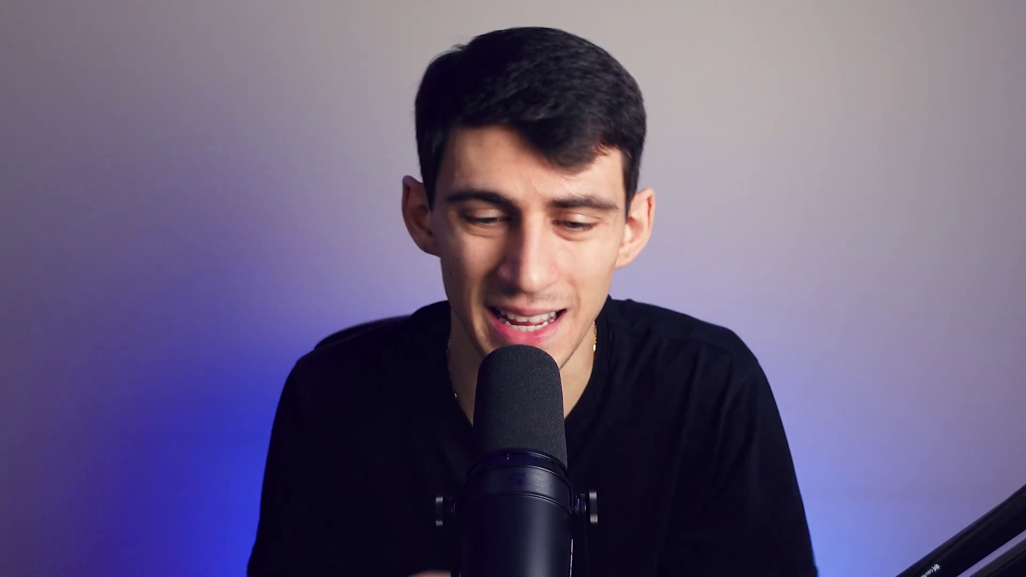